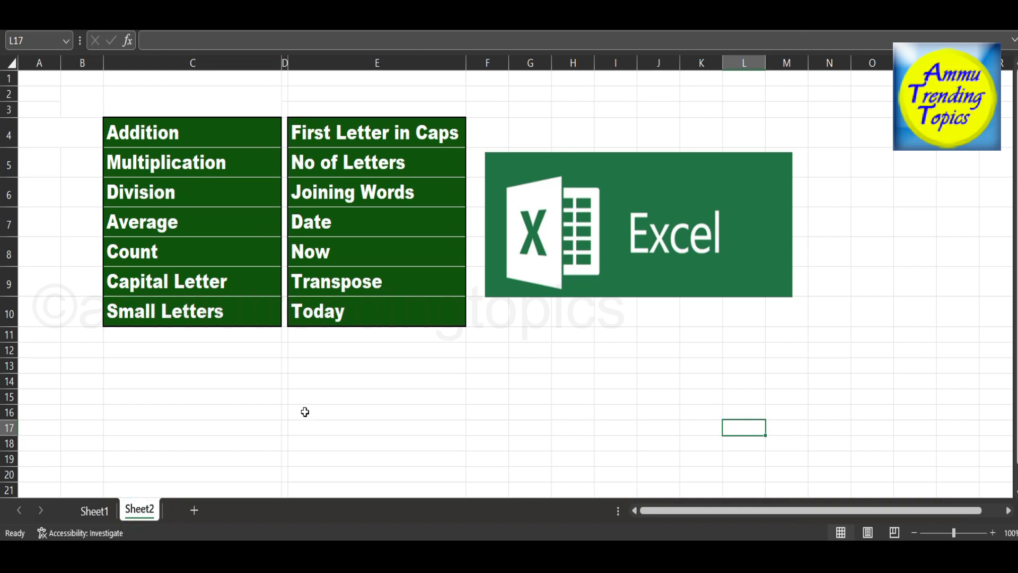
Go through the function topics listed on Sheet2 one by one, from Addition to Small Letters and from First Letter in Caps to Today.
left_click(228, 128)
left_click(227, 161)
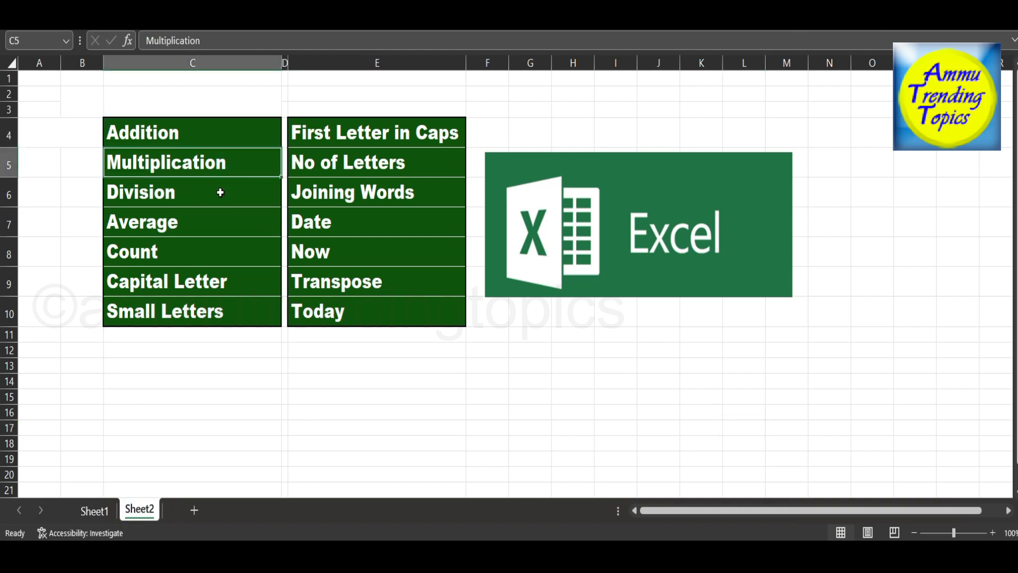
left_click(221, 195)
left_click(212, 223)
left_click(205, 256)
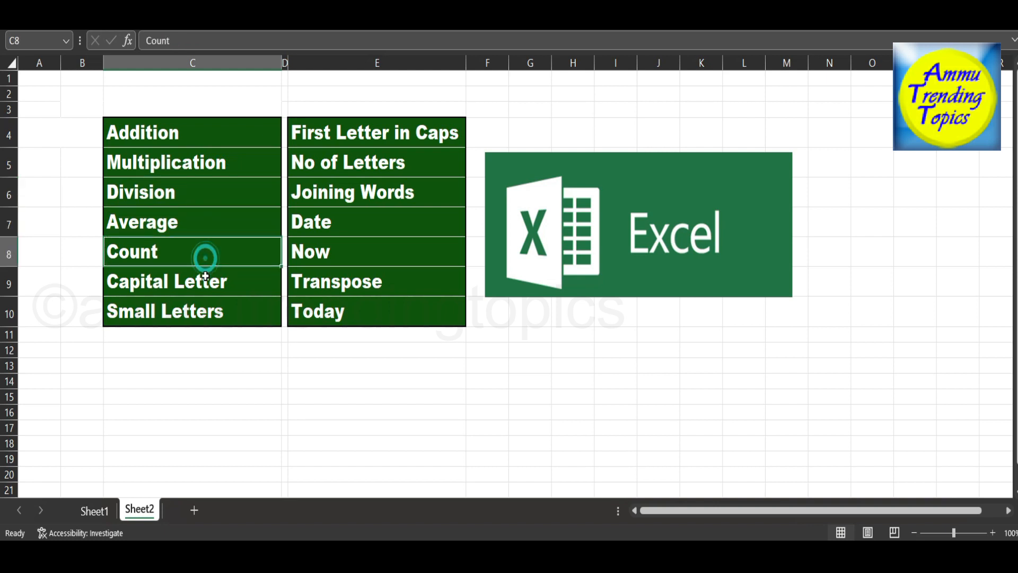
left_click(206, 285)
left_click(205, 313)
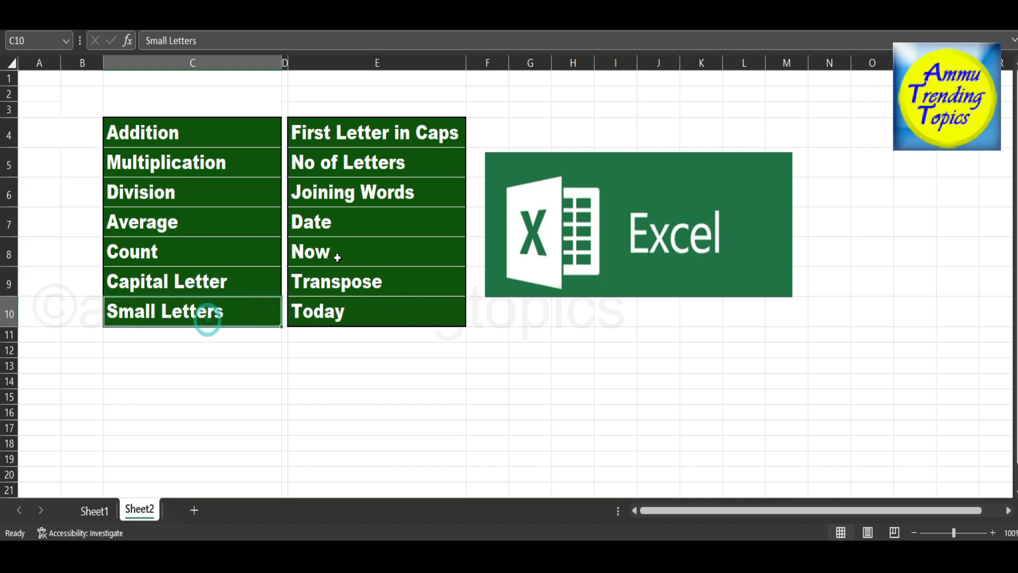
left_click(361, 142)
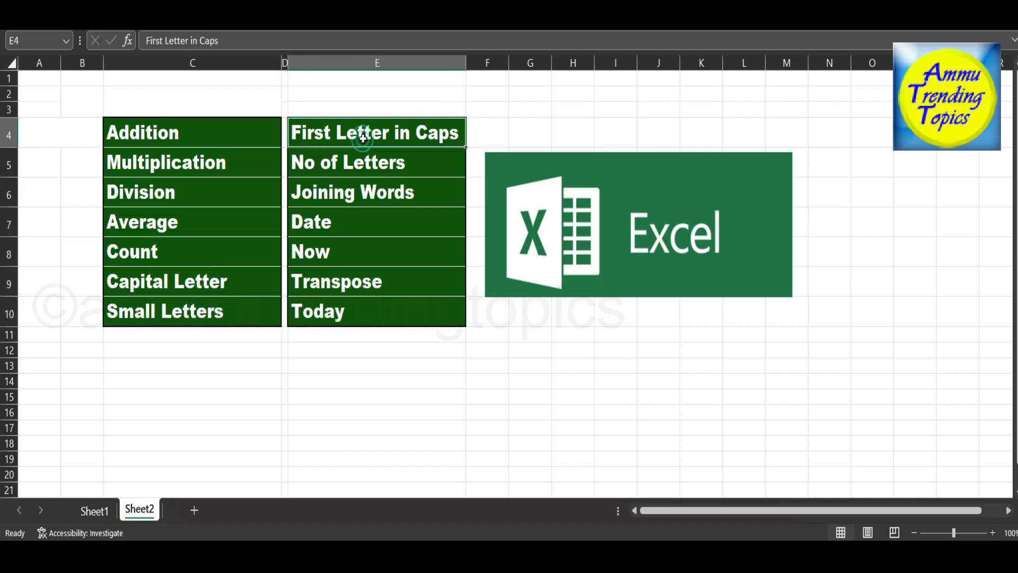
left_click(366, 168)
left_click(366, 195)
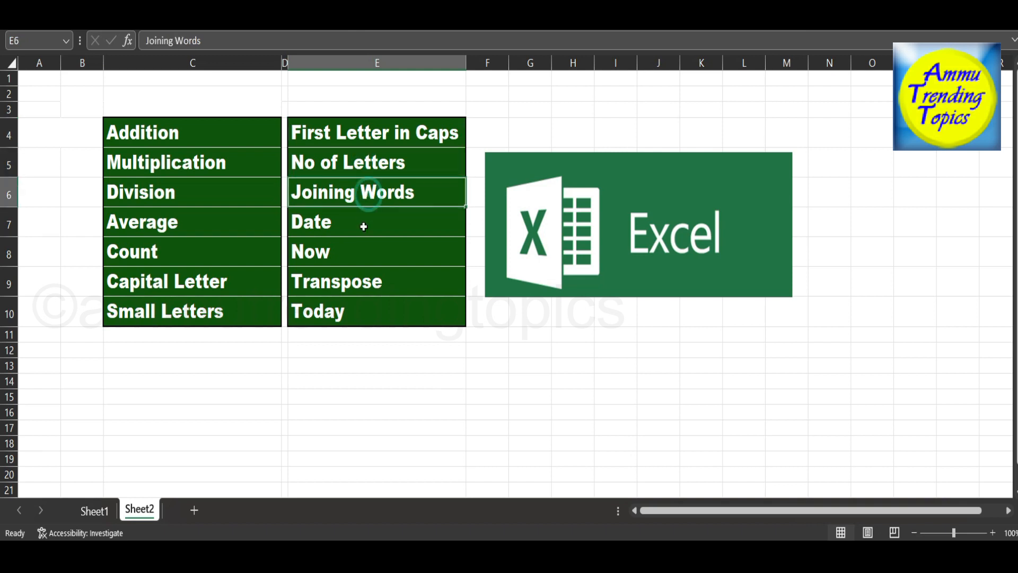
left_click(364, 229)
left_click(359, 253)
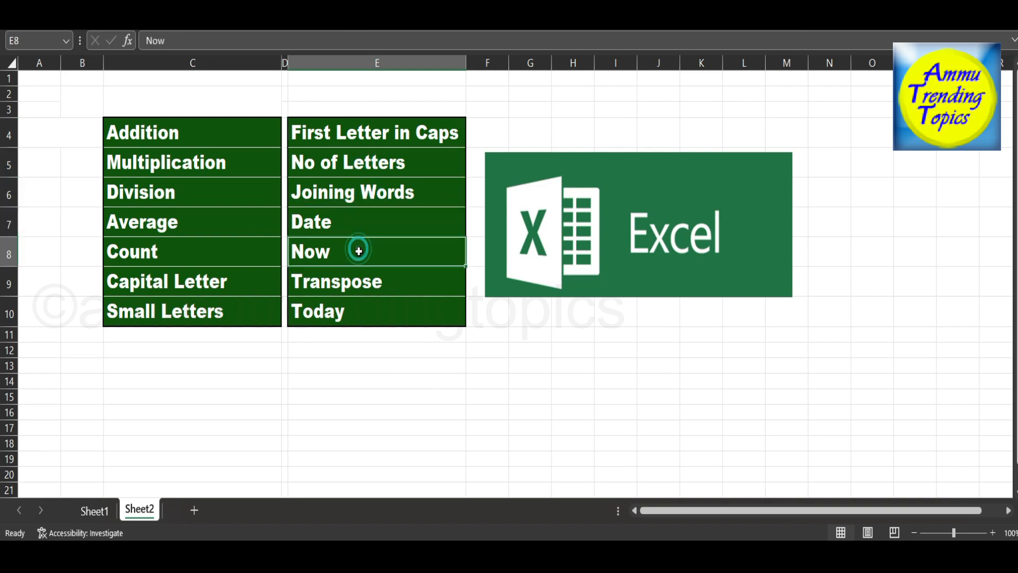
left_click(359, 280)
left_click(349, 313)
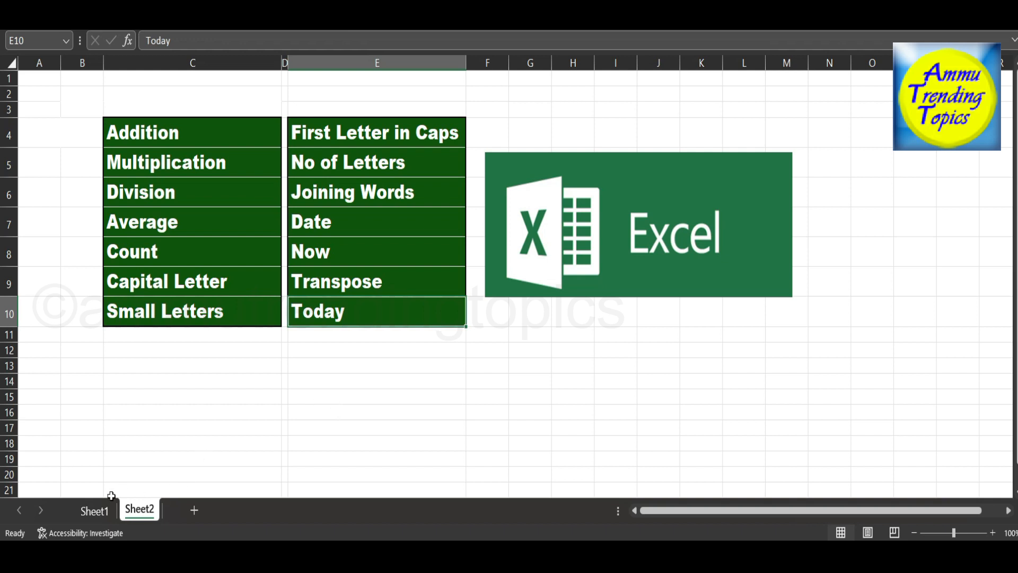
Add up the No column on Sheet1 by entering =sum(A2:A11) in cell A12.
left_click(95, 510)
left_click(65, 365)
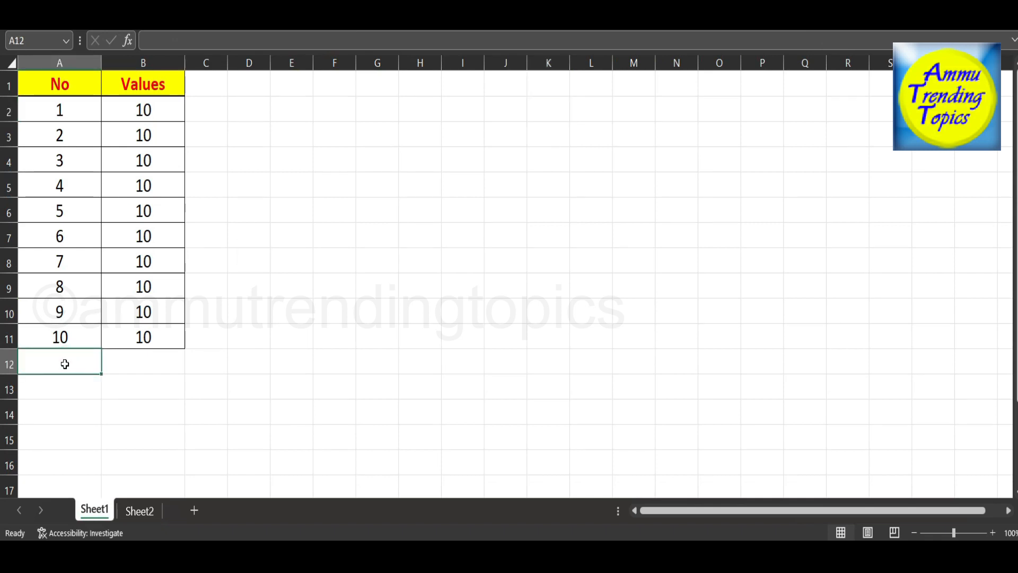
type("=sum")
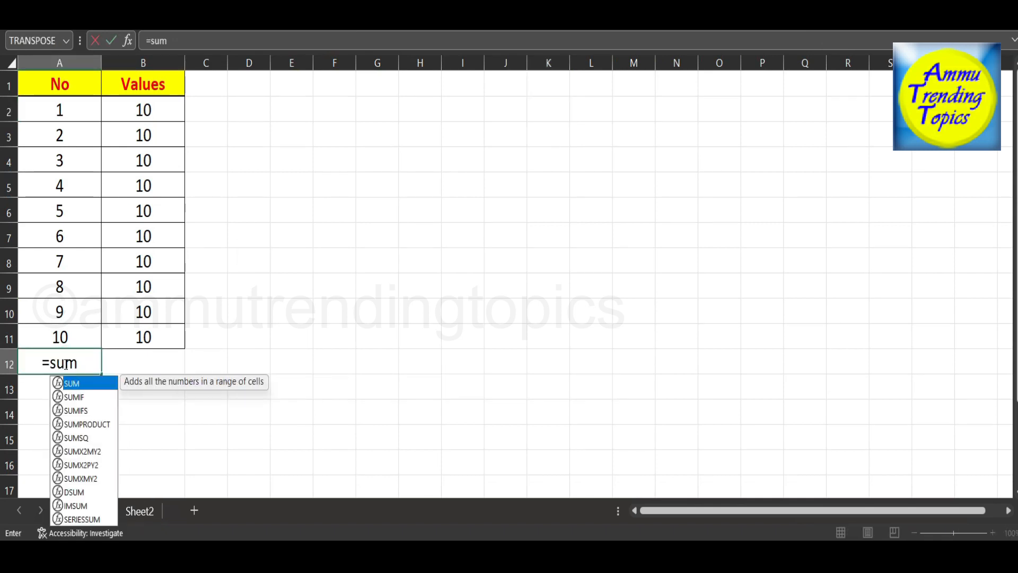
type("(")
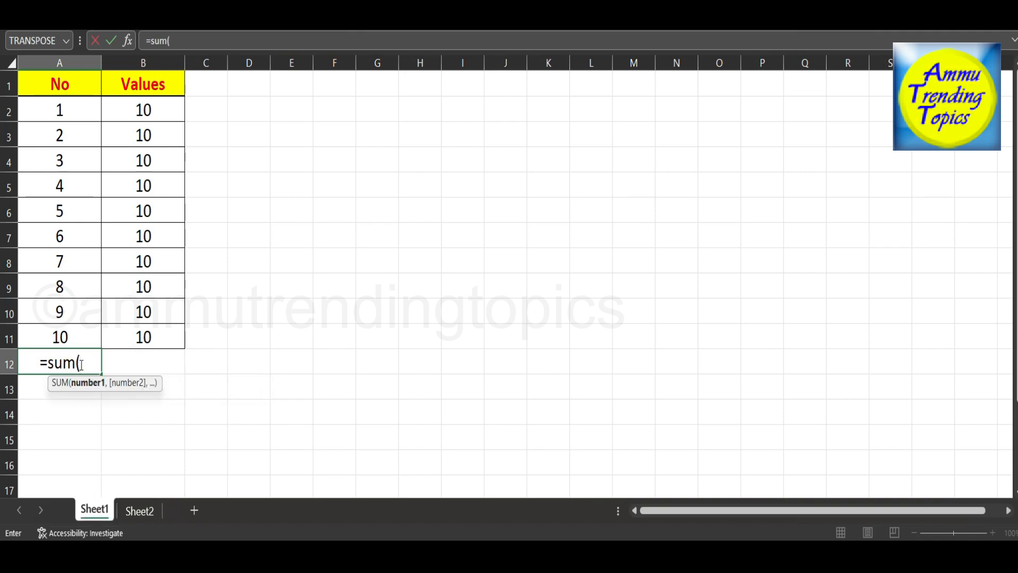
left_click_drag(62, 108, 79, 332)
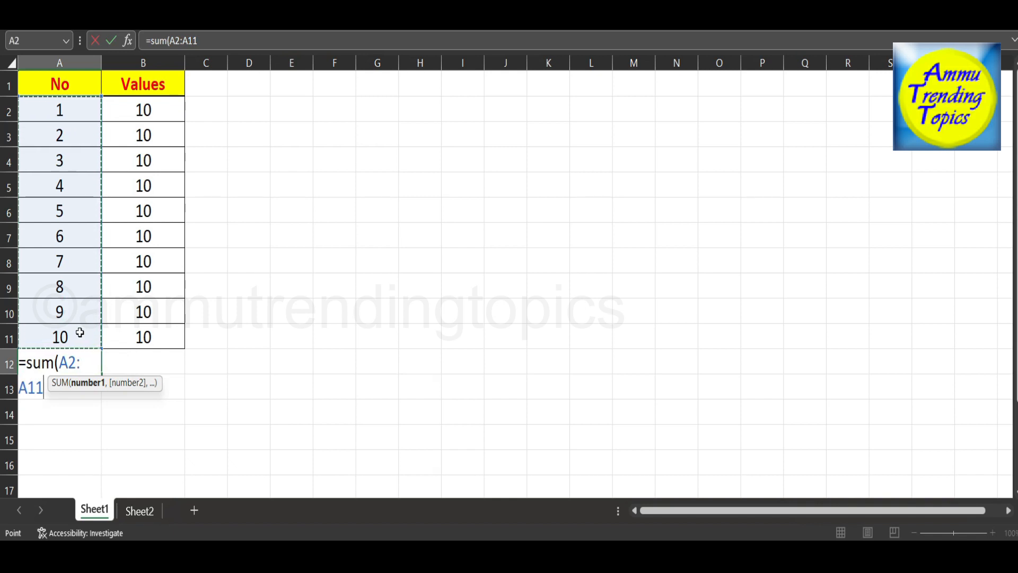
type(")")
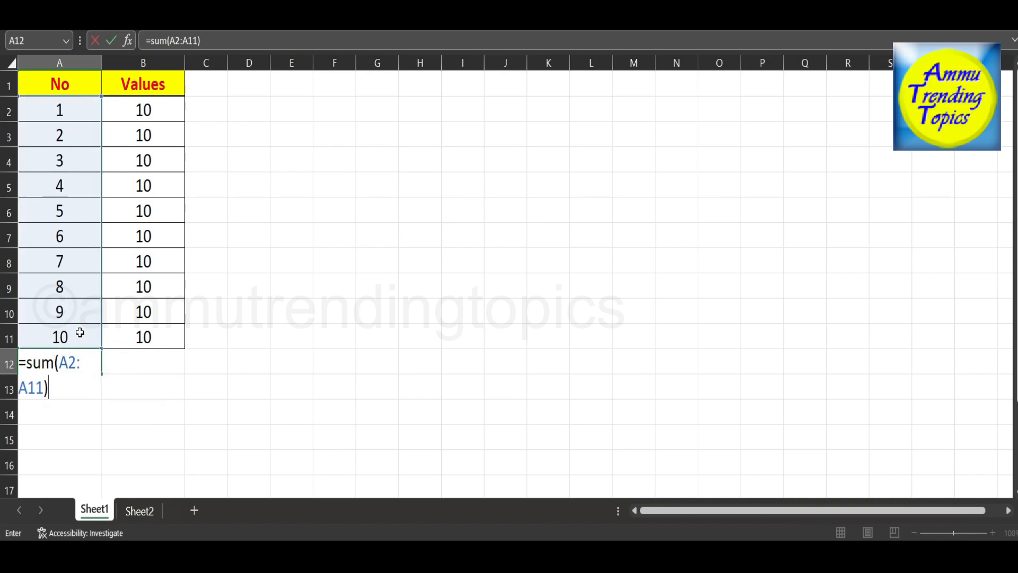
key("Return")
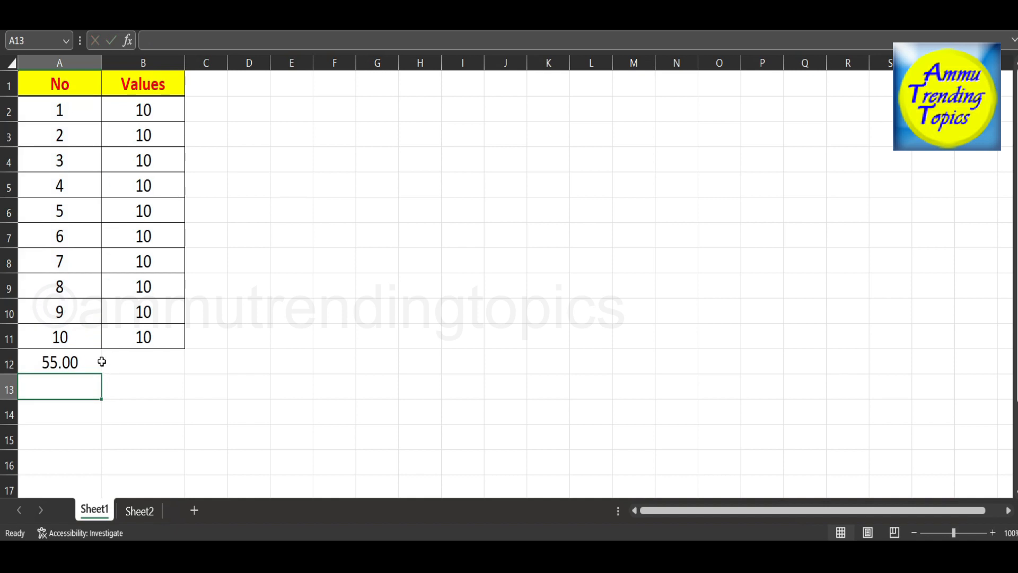
Check the sum of A2:A11 by selecting the range, and clear the sum formula from A12.
left_click_drag(59, 110, 77, 329)
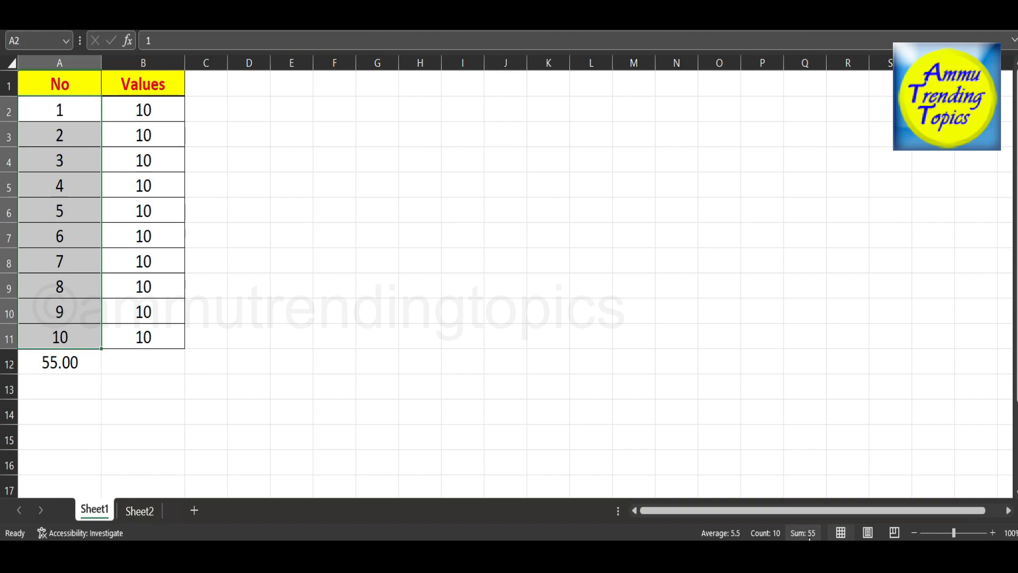
left_click(326, 189)
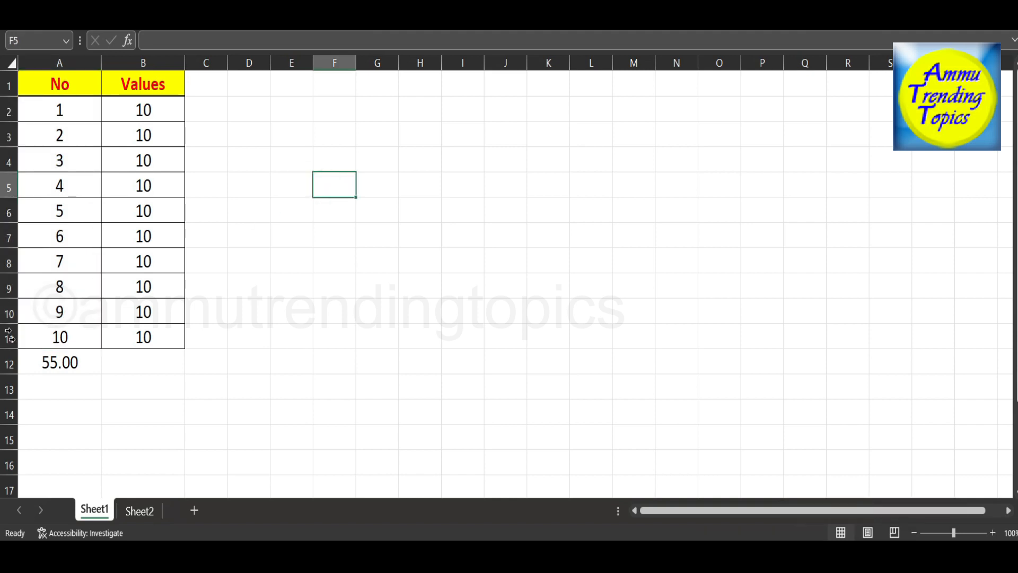
left_click(40, 359)
key("Delete")
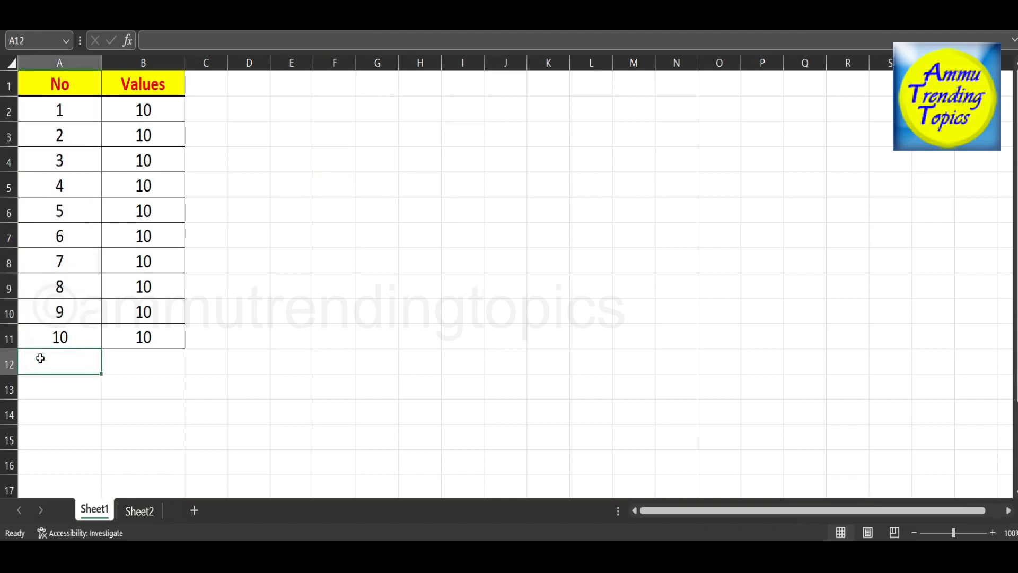
Check the topic list on Sheet2, enter =product(A10,A11) in Sheet1 cell A12 and clear the cell again.
left_click(132, 512)
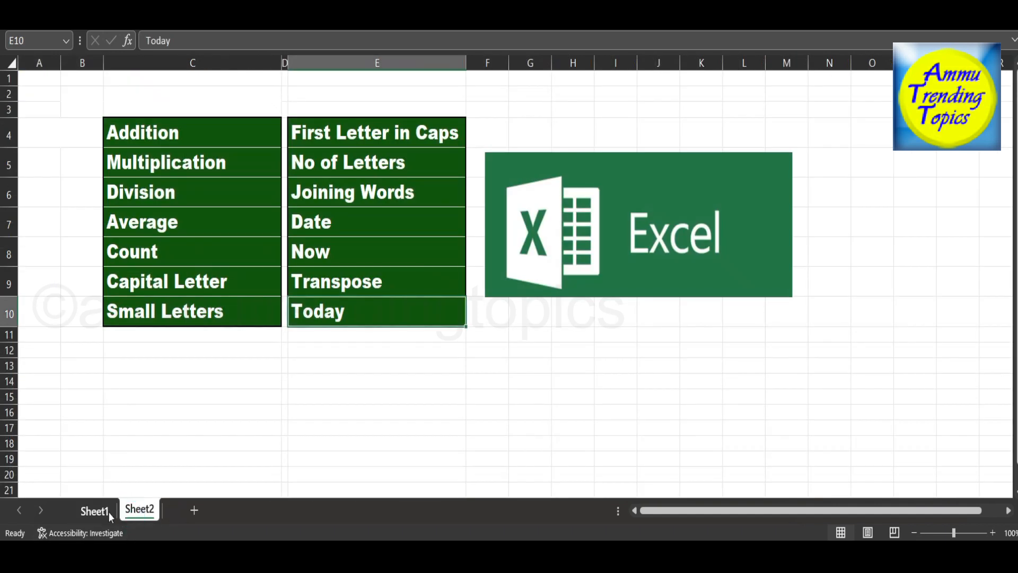
left_click(106, 511)
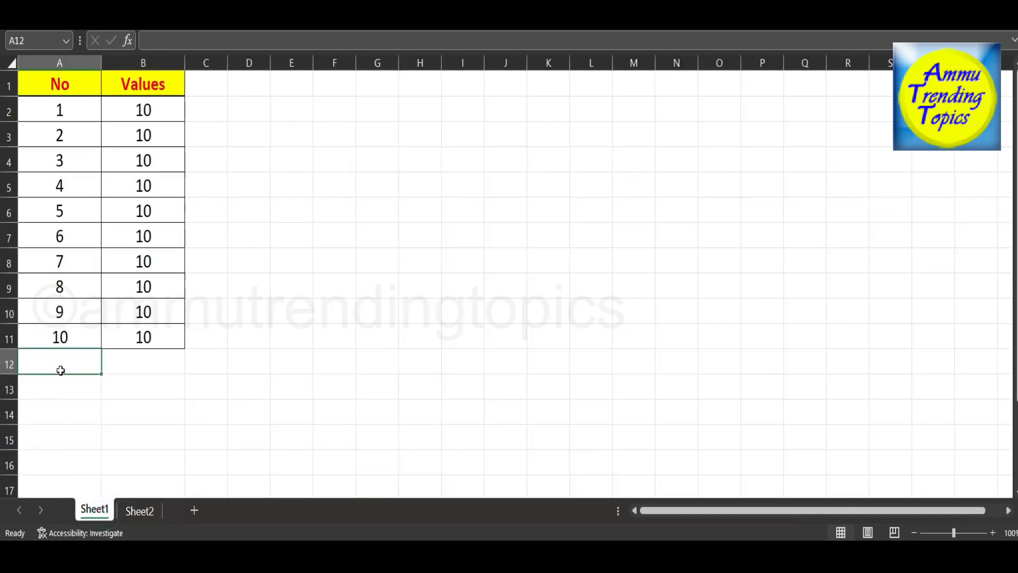
type("=pro")
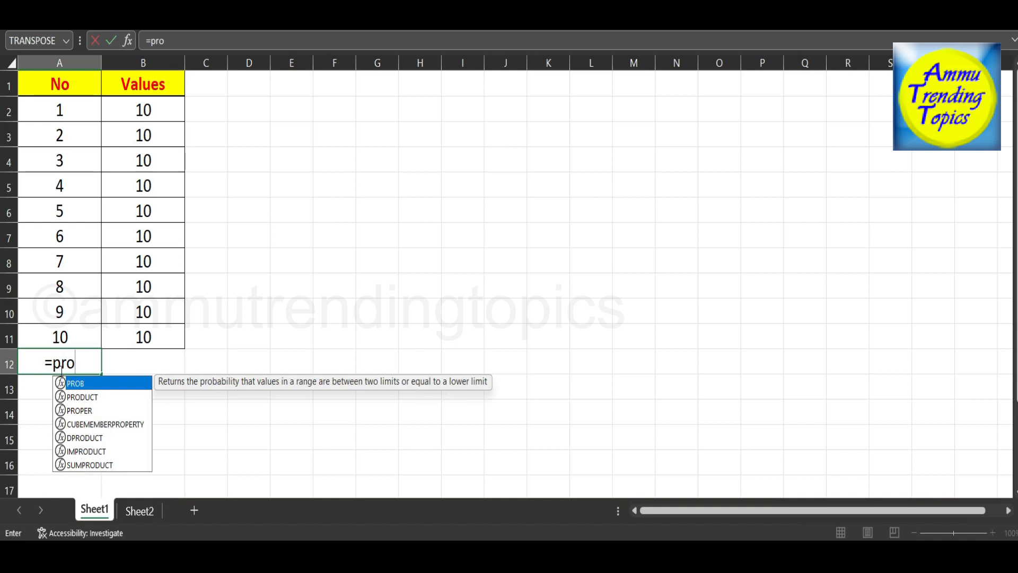
type("duct(")
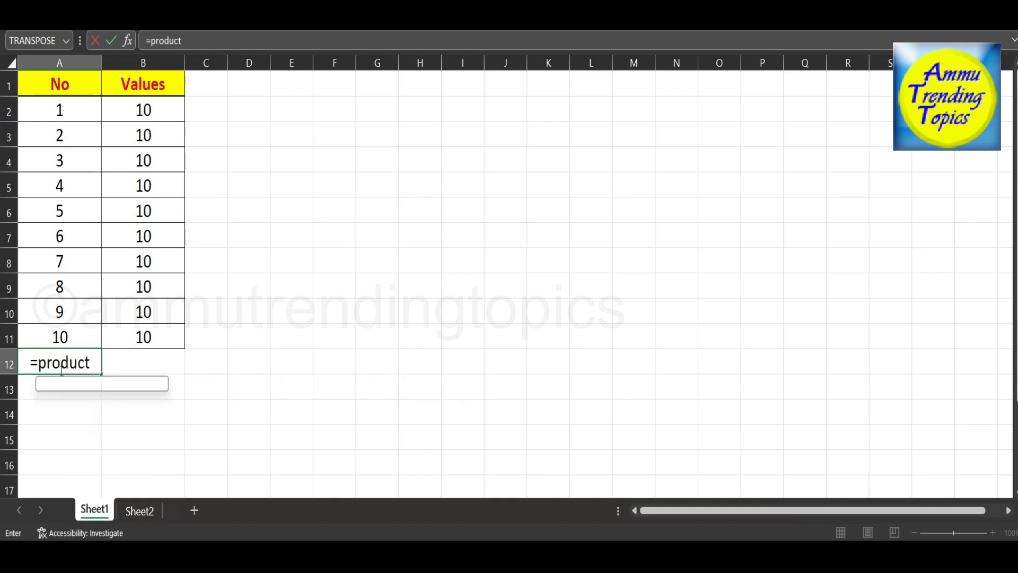
left_click(73, 314)
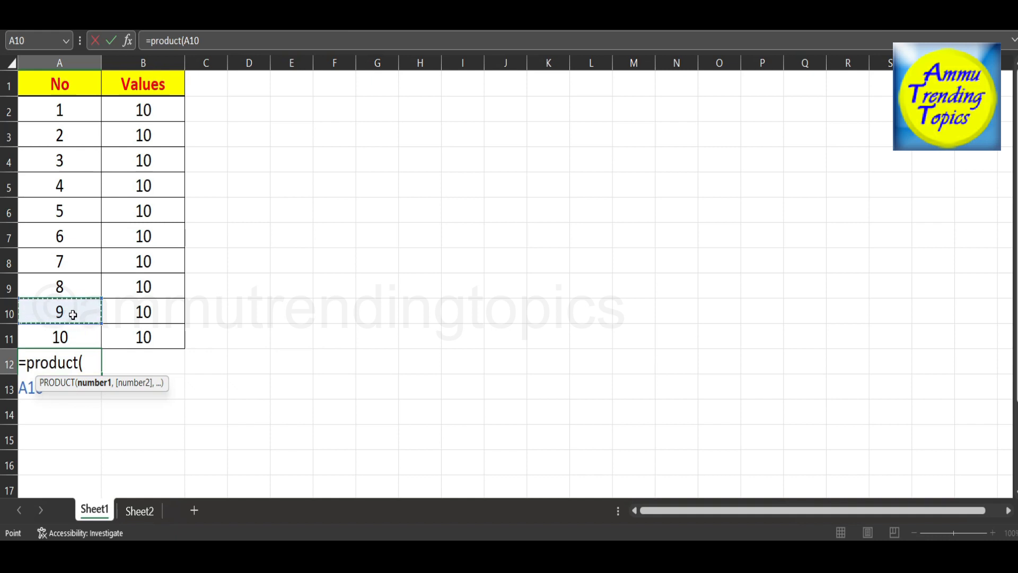
type(",")
left_click(72, 338)
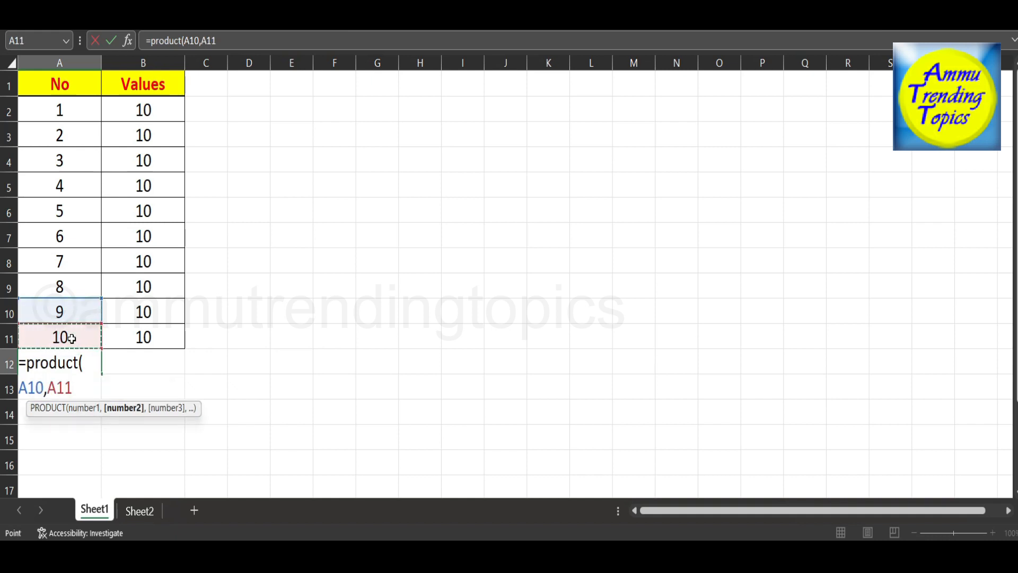
type(")")
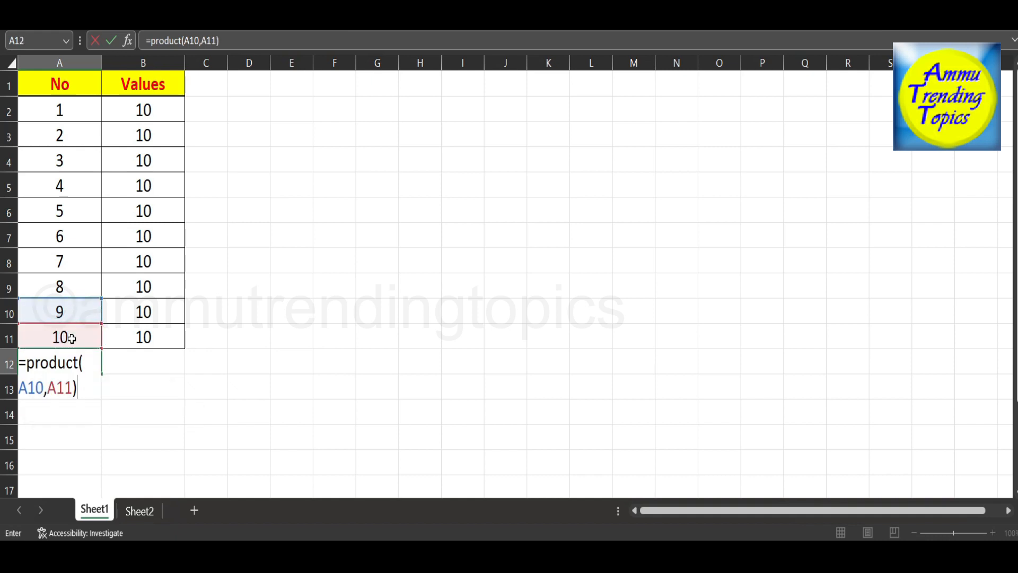
key("Return")
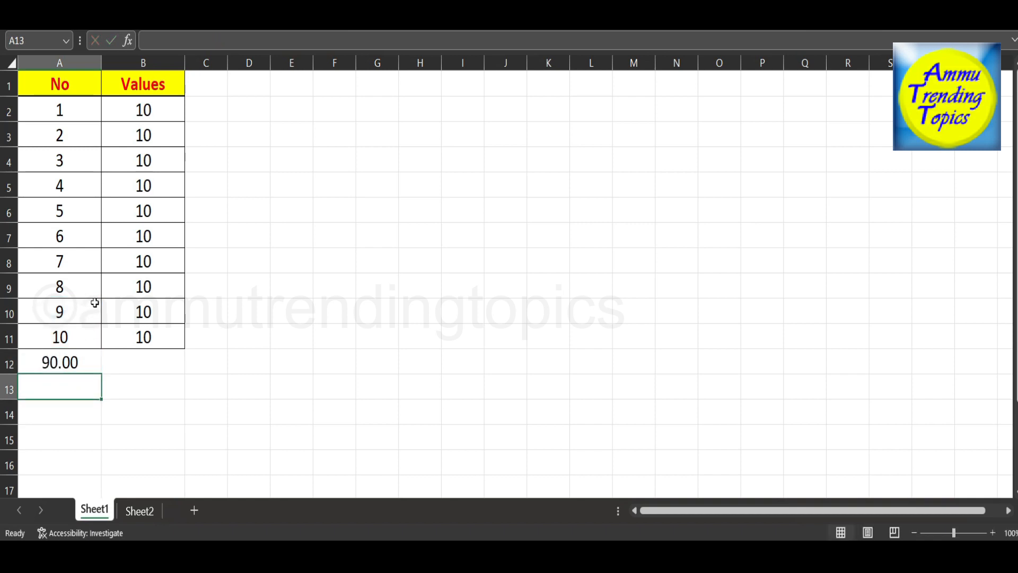
left_click(78, 359)
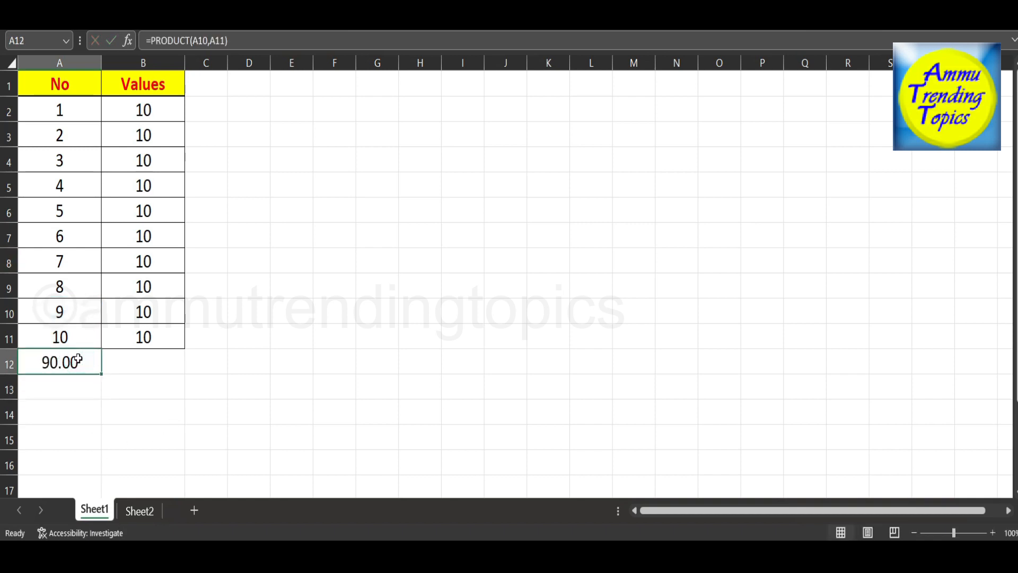
key("Delete")
Consult the topic list on Sheet2, enter =quotient(6,2) in Sheet1 cell A12 and clear the cell again.
left_click(141, 512)
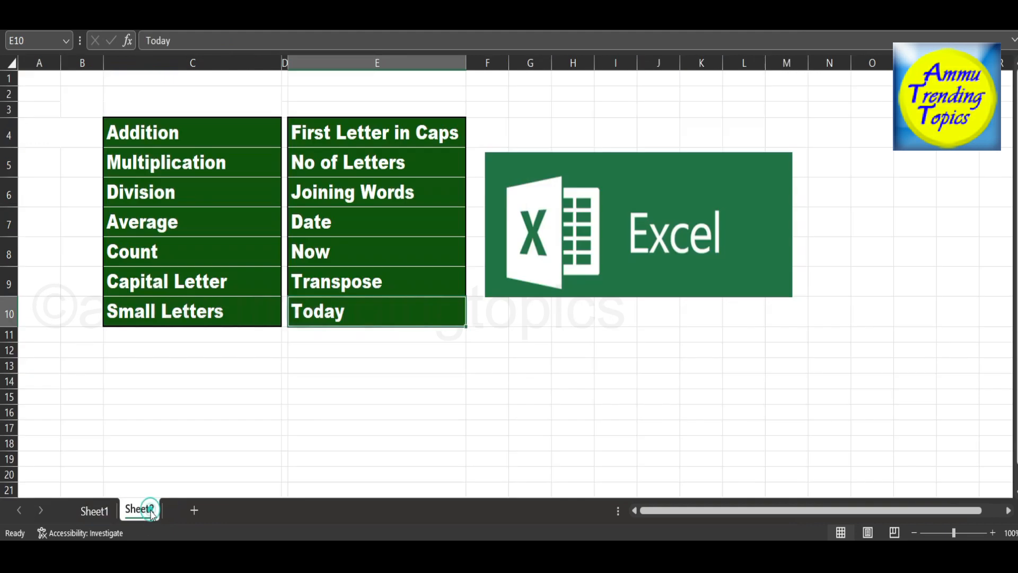
left_click(94, 510)
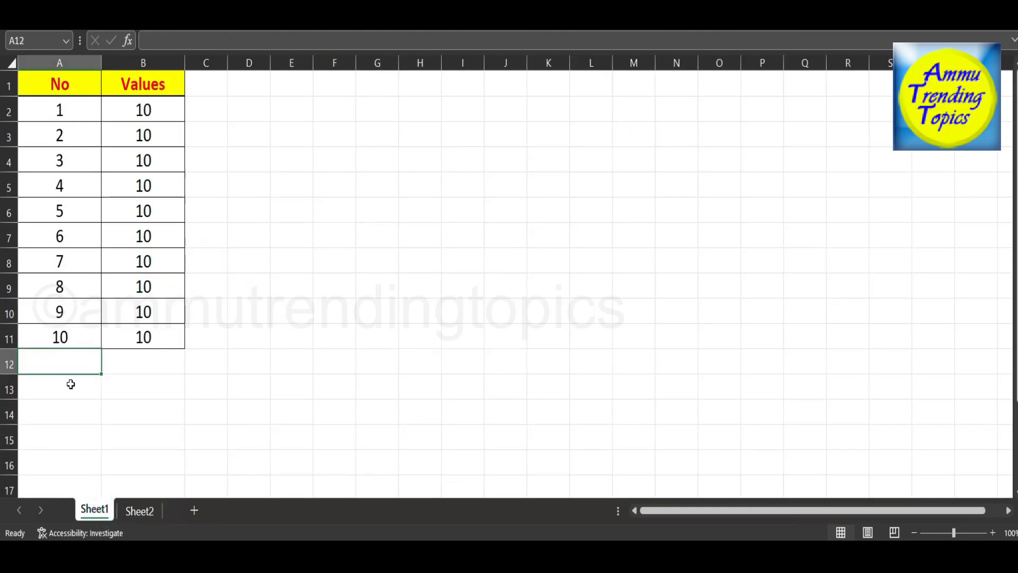
type("=qu")
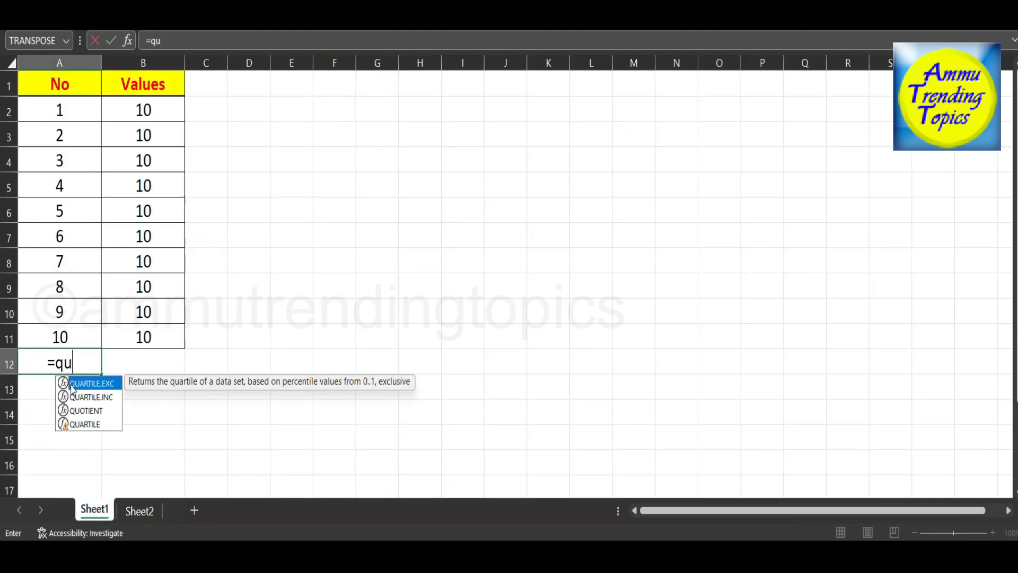
type("otient")
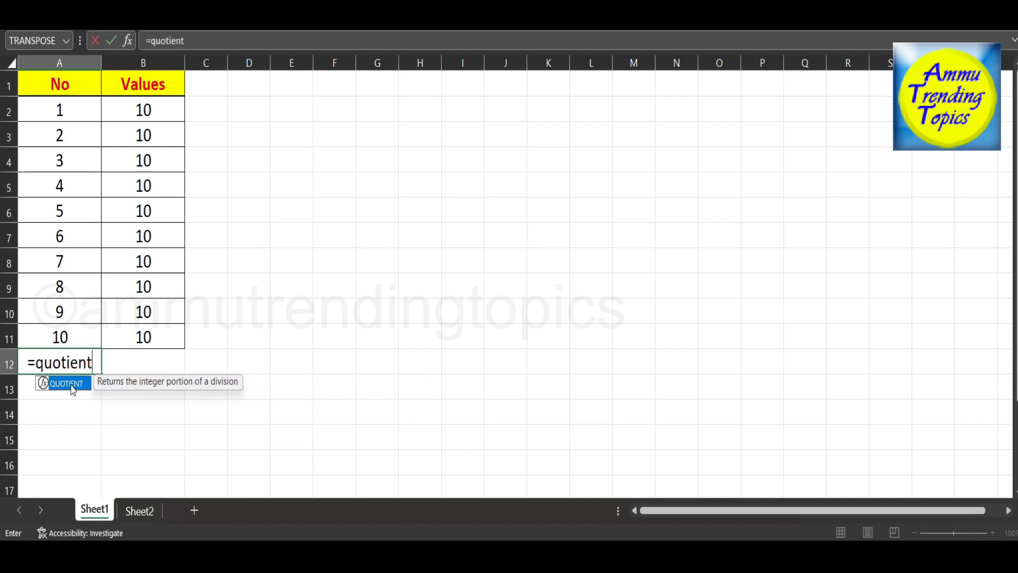
type("(")
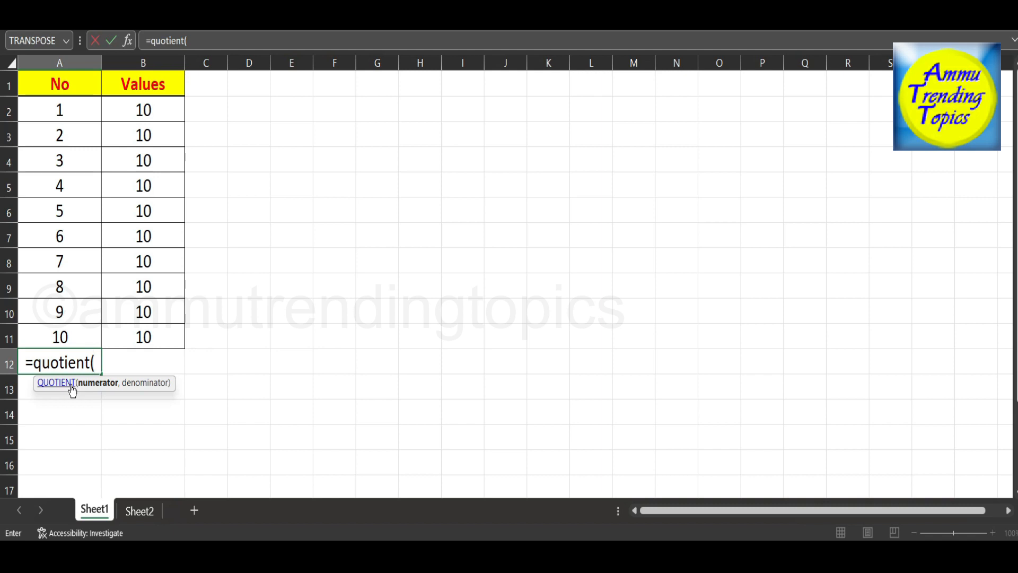
type("6,")
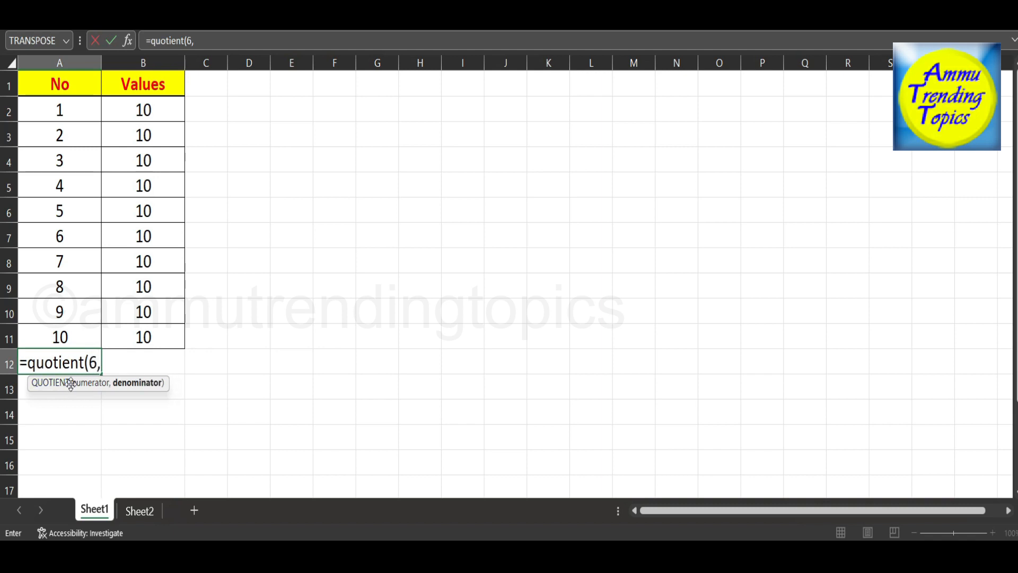
type("2)")
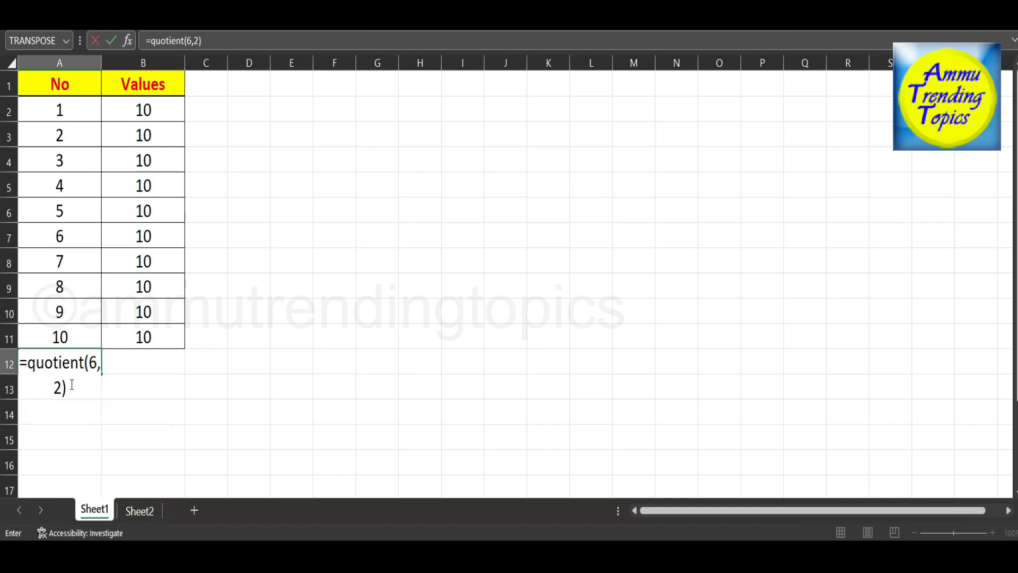
key("Return")
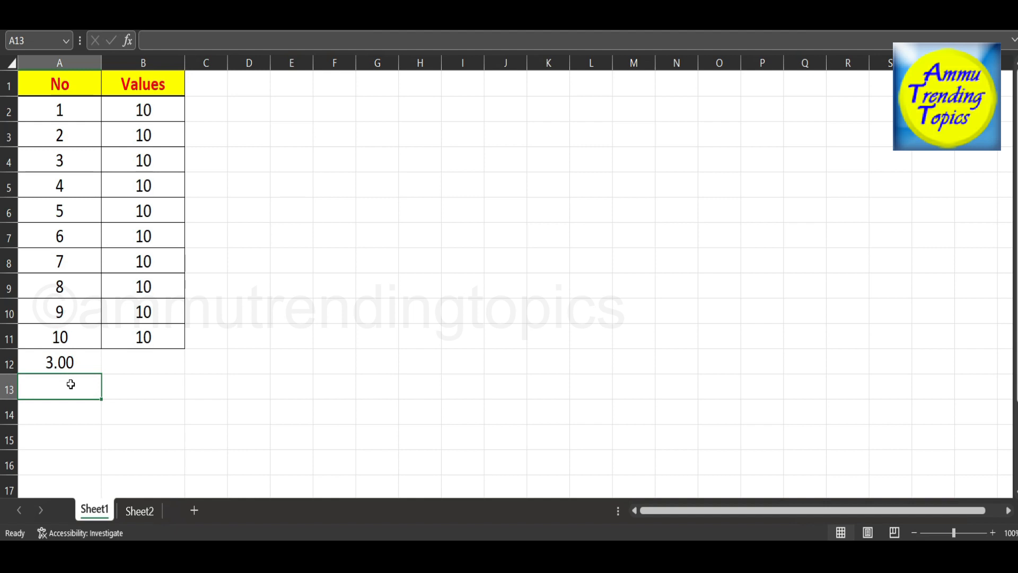
key("Up")
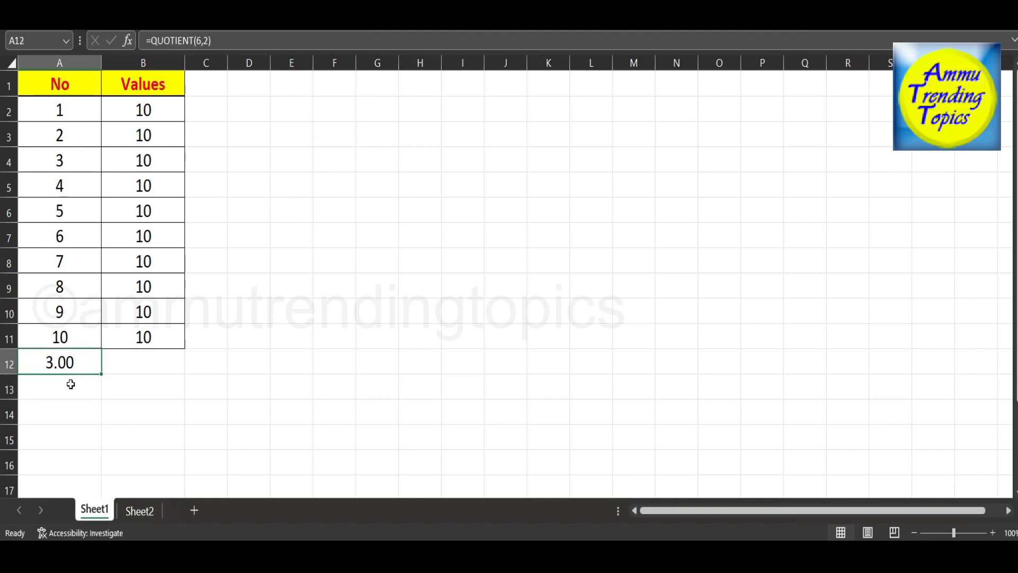
key("Delete")
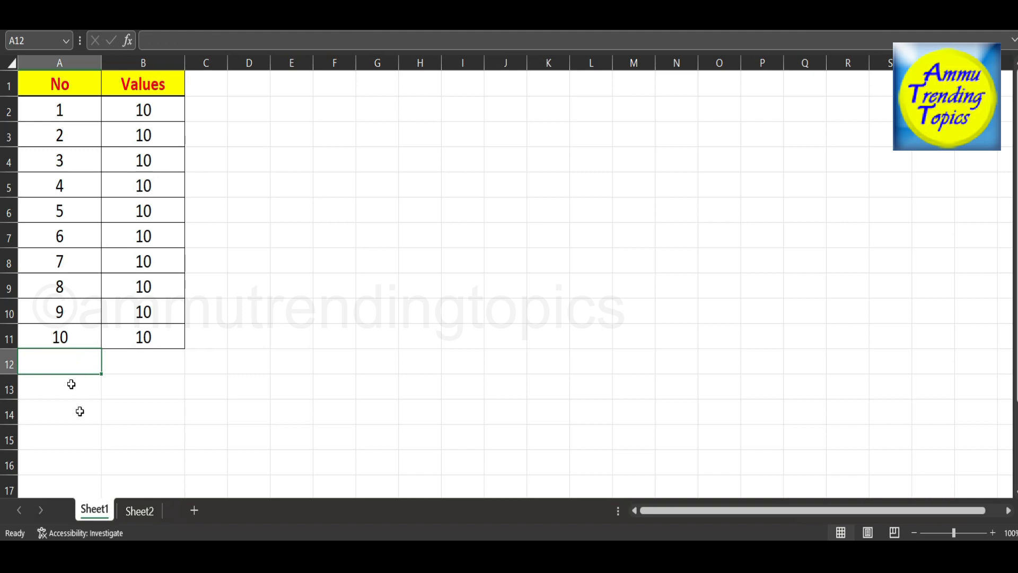
Consult the topic list on Sheet2 and average the No column by entering =average(A2:A11) in Sheet1 cell A12.
left_click(142, 512)
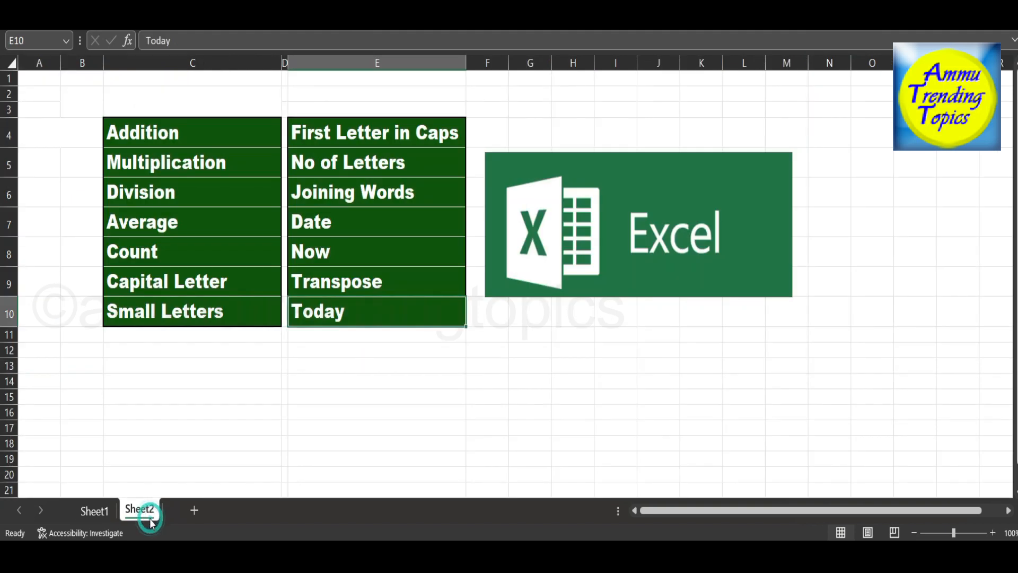
left_click(91, 511)
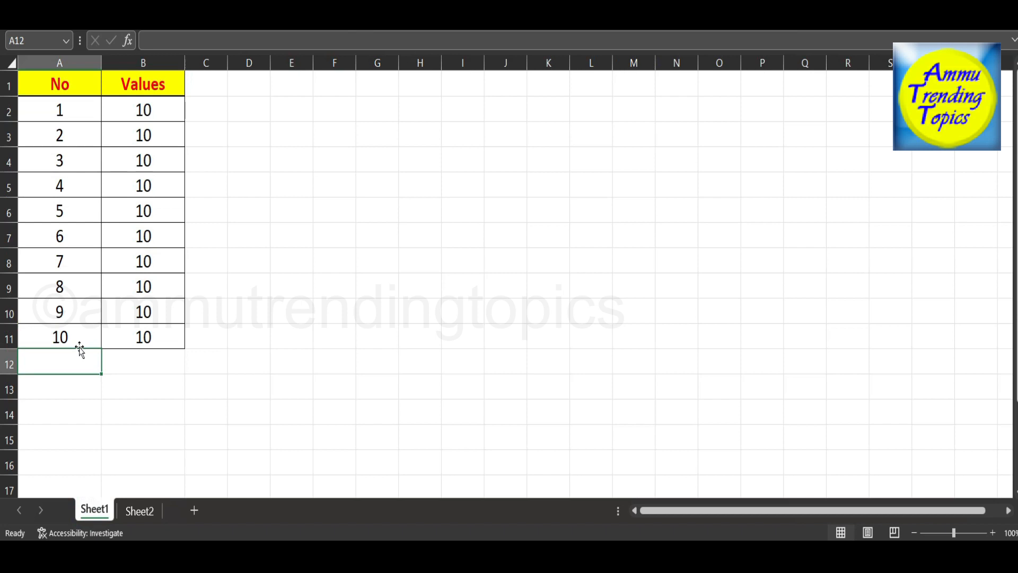
type("=average(")
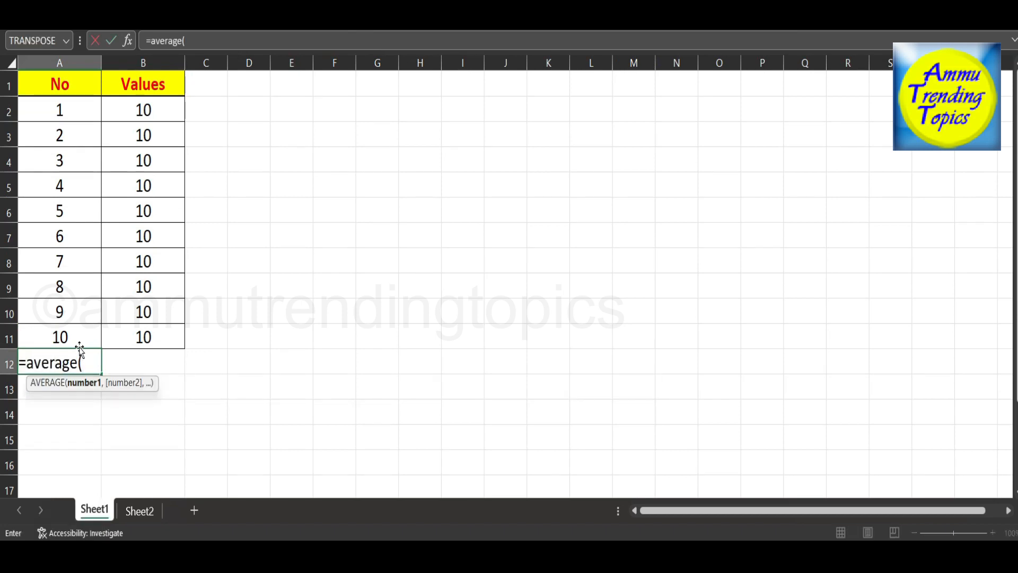
key("Up")
key("shift+Up")
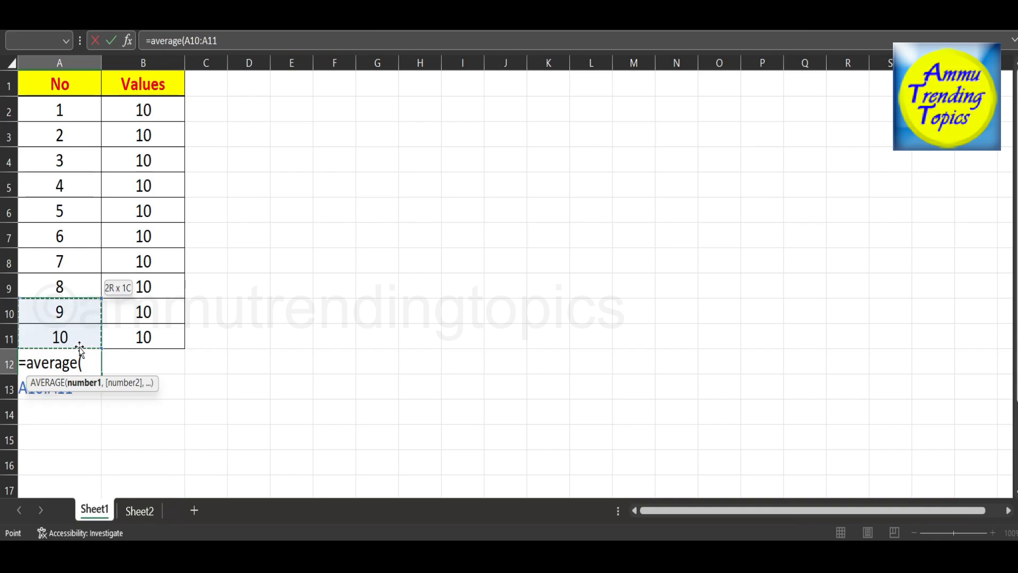
key("shift+Up")
key("shift+Up")
key("shift+Up")
key("shift+Up")
key("shift+Up")
key("shift+Up")
key("shift+Up")
key("shift+Up")
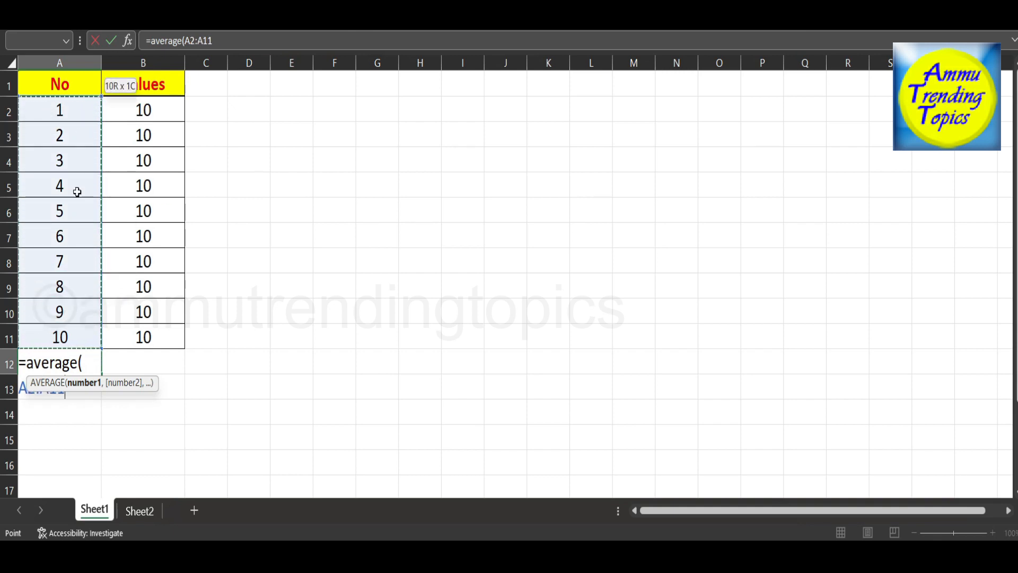
type(")")
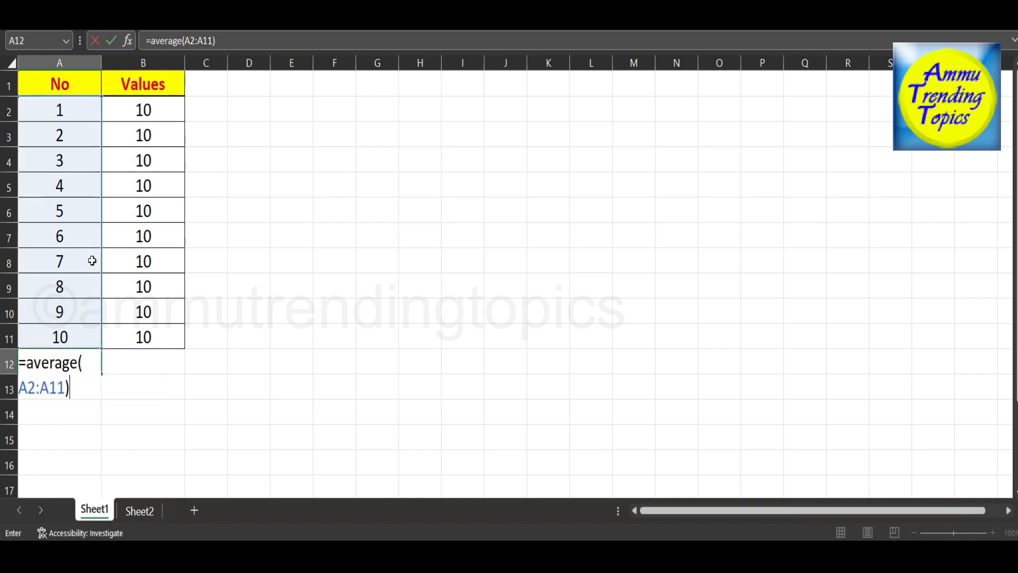
key("Return")
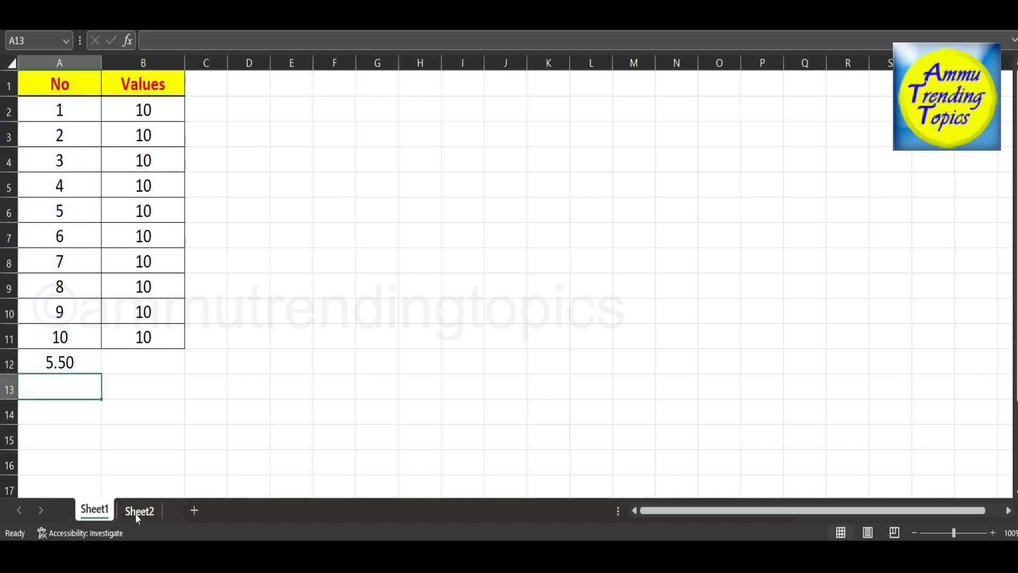
Check the average of A2:A11 by selecting the range, and clear the average formula from A12.
left_click_drag(70, 106, 79, 342)
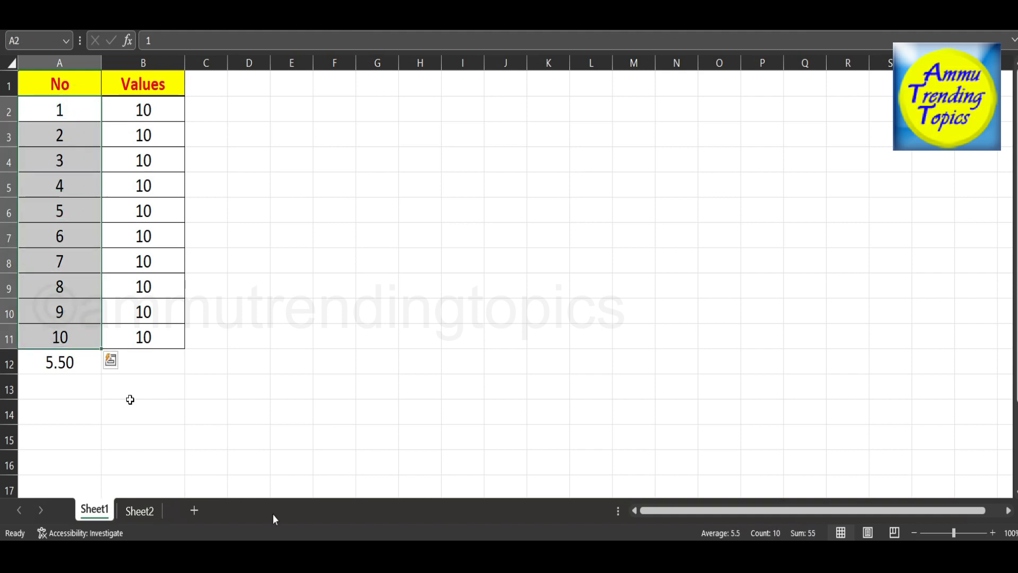
left_click(717, 537)
left_click(50, 363)
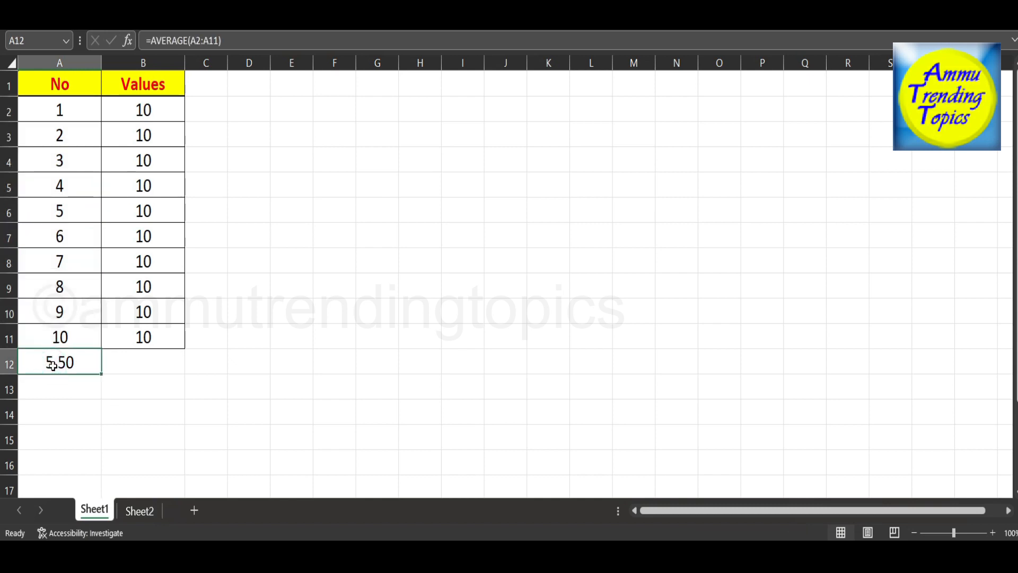
key("Delete")
Consult the topic list on Sheet2 and count the No entries by entering =count(A2:A11) in Sheet1 cell A12.
left_click(147, 518)
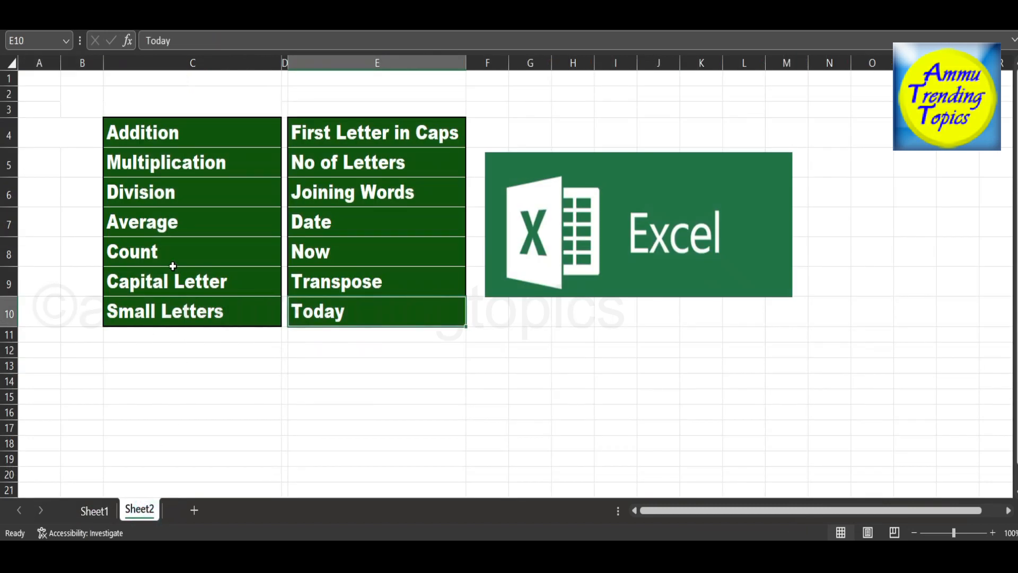
left_click(95, 511)
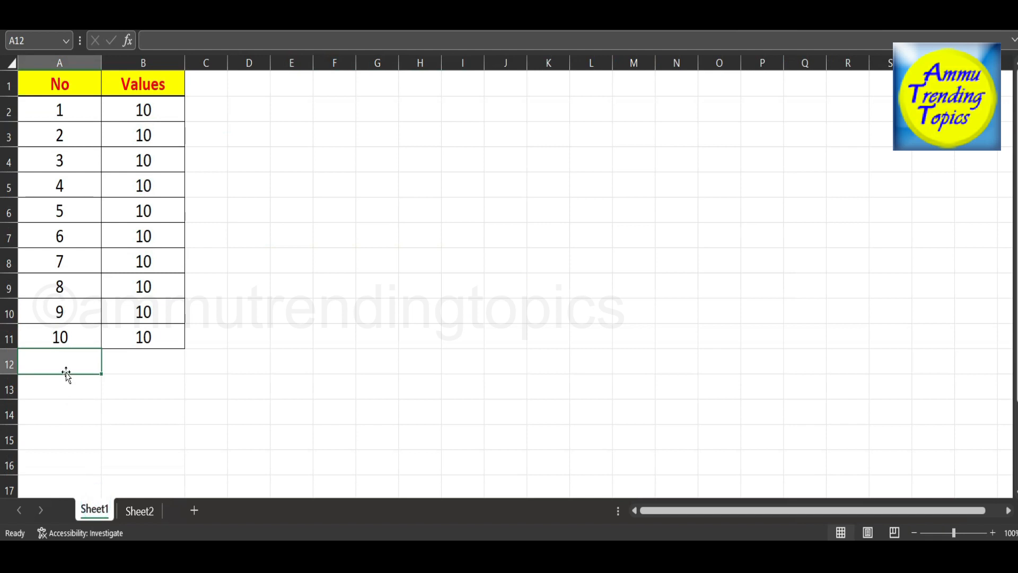
type("=co")
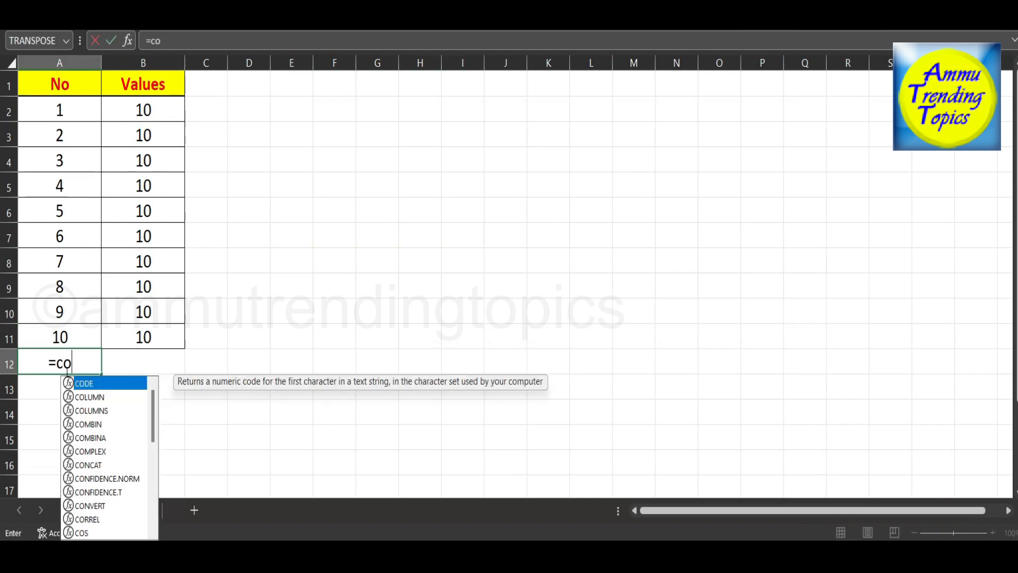
type("unt(")
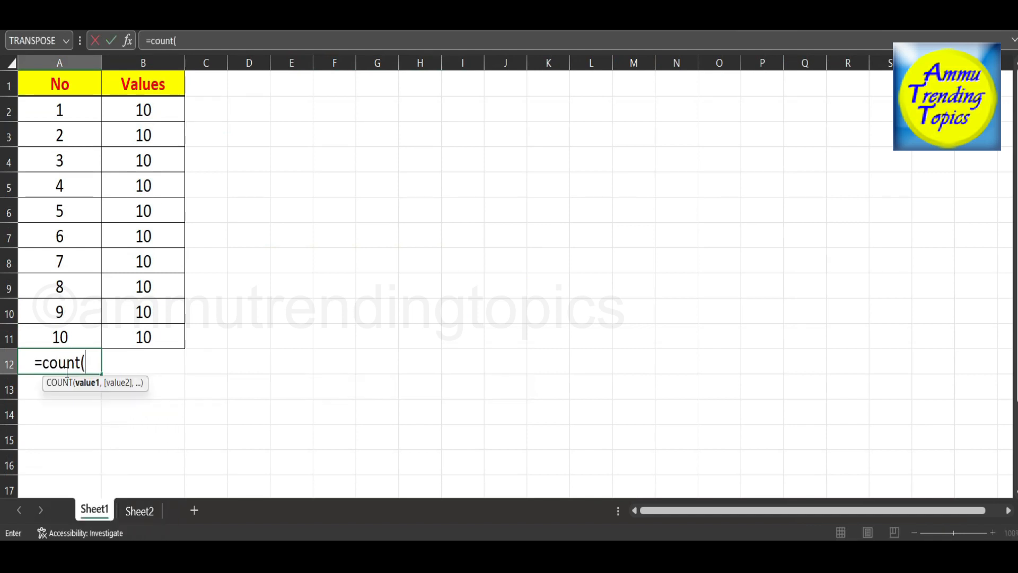
key("Up")
key("shift+Up")
key("shift+Up")
key("shift+Up")
key("shift+Up")
key("shift+Up")
key("shift+Up")
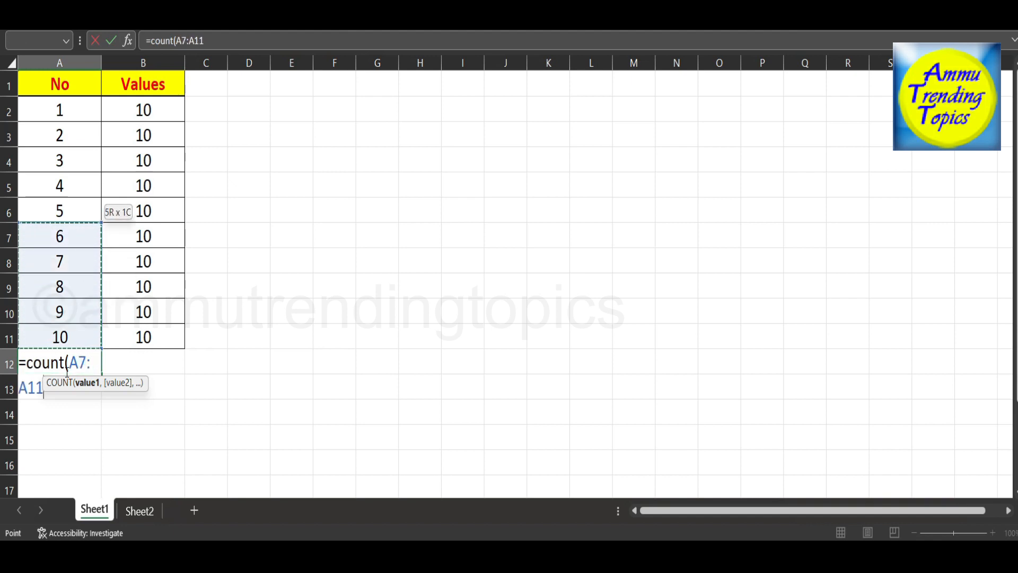
key("shift+Up")
key("shift+Up")
key("shift+Up")
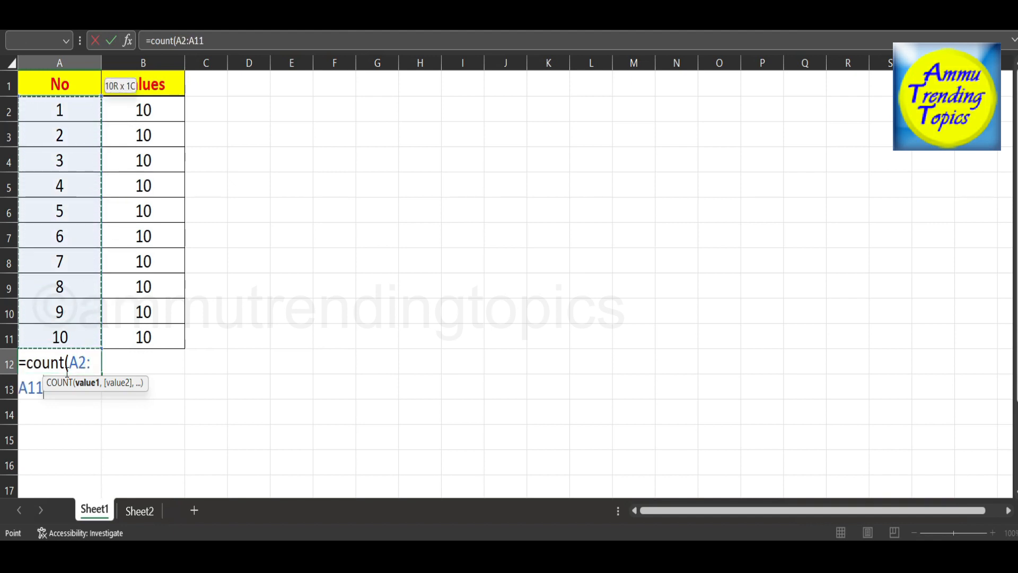
type(")")
key("Return")
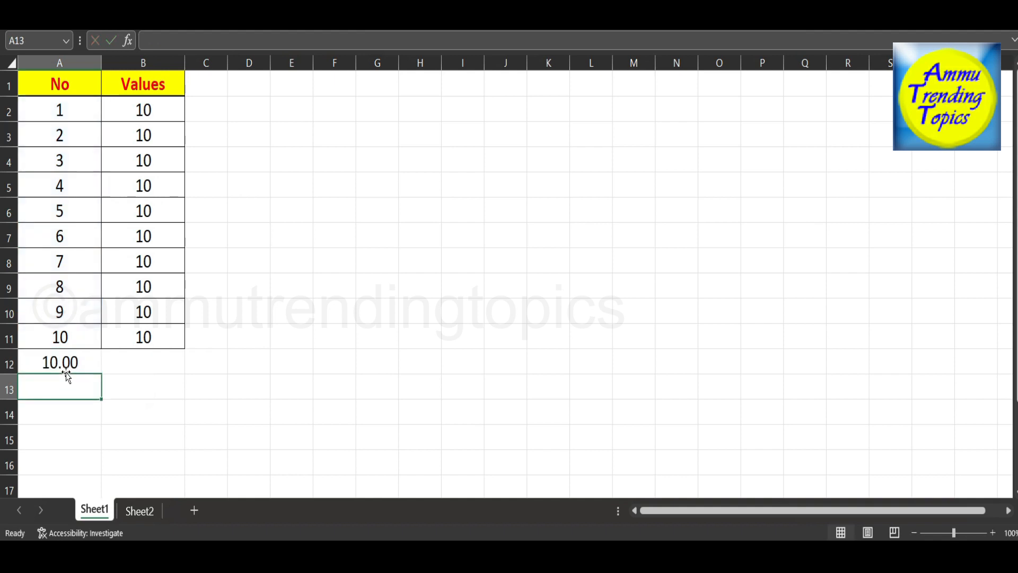
Check the count of A2:A11 by selecting the range, and clear the count formula from A12.
left_click(74, 372)
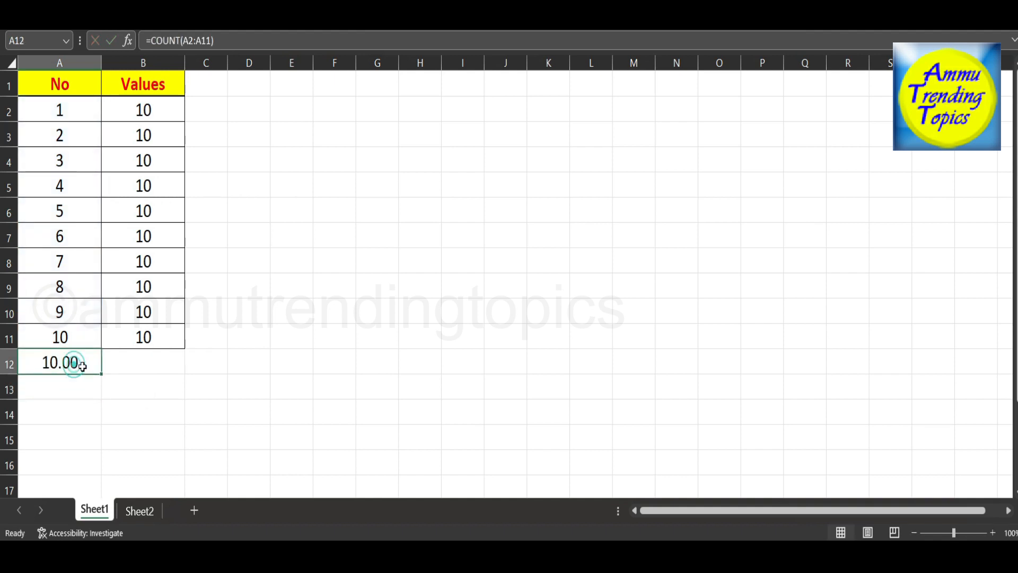
left_click_drag(85, 115, 83, 335)
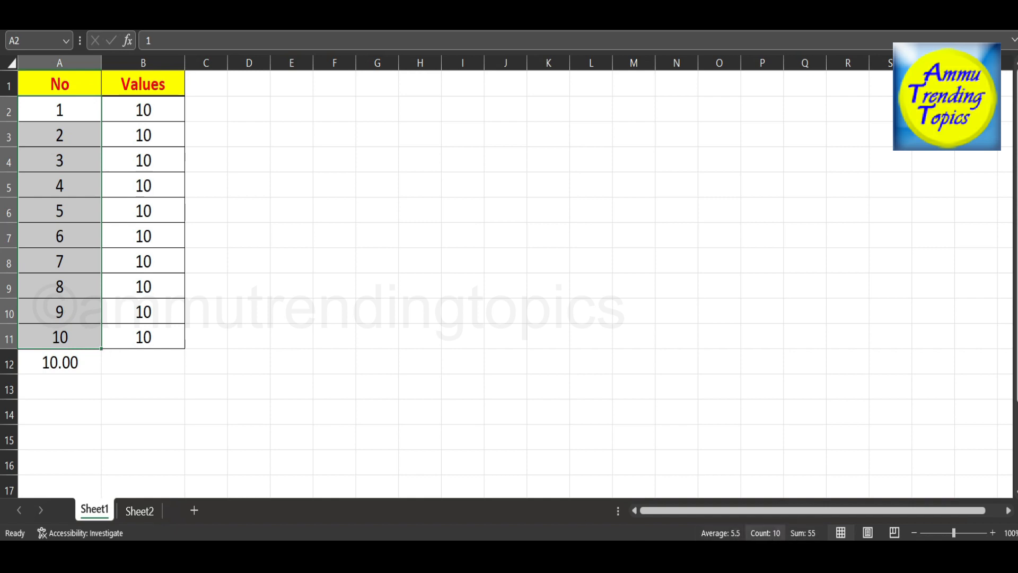
left_click(71, 371)
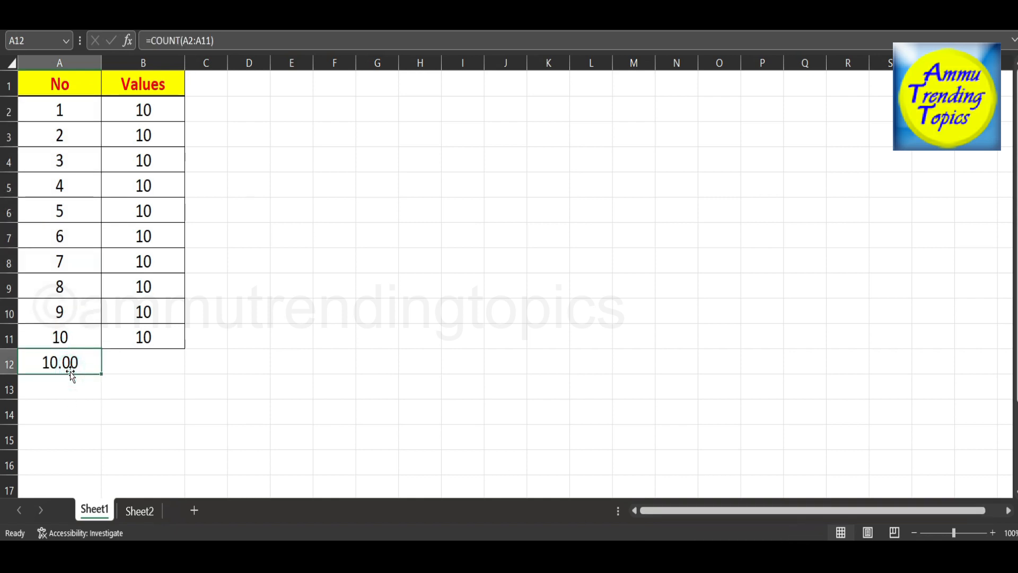
key("Delete")
Look up the Capital Letter topic on Sheet2 and enter the sample words Spoken and italy in Sheet1 cells F3 and F4.
left_click(142, 511)
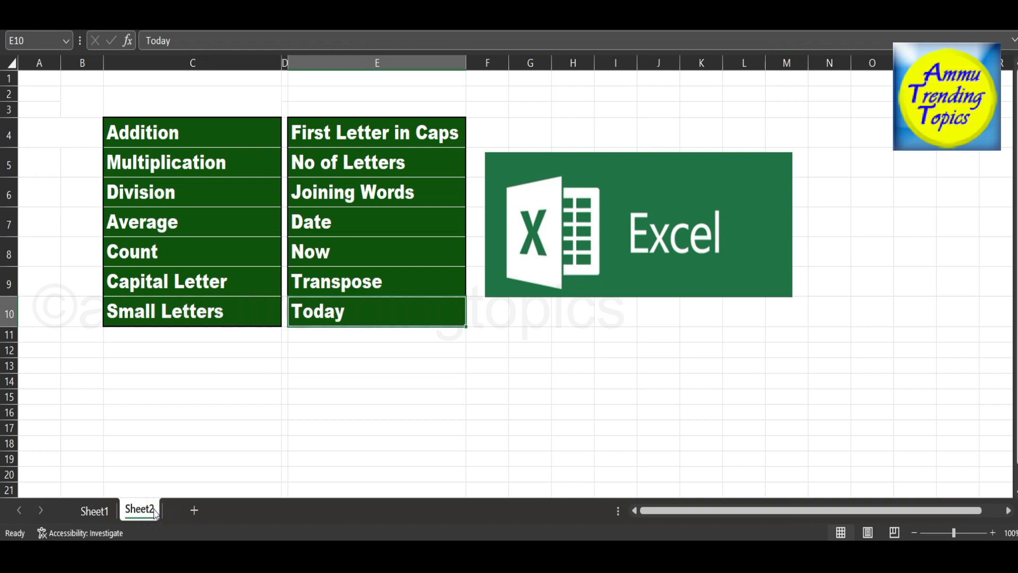
left_click(205, 281)
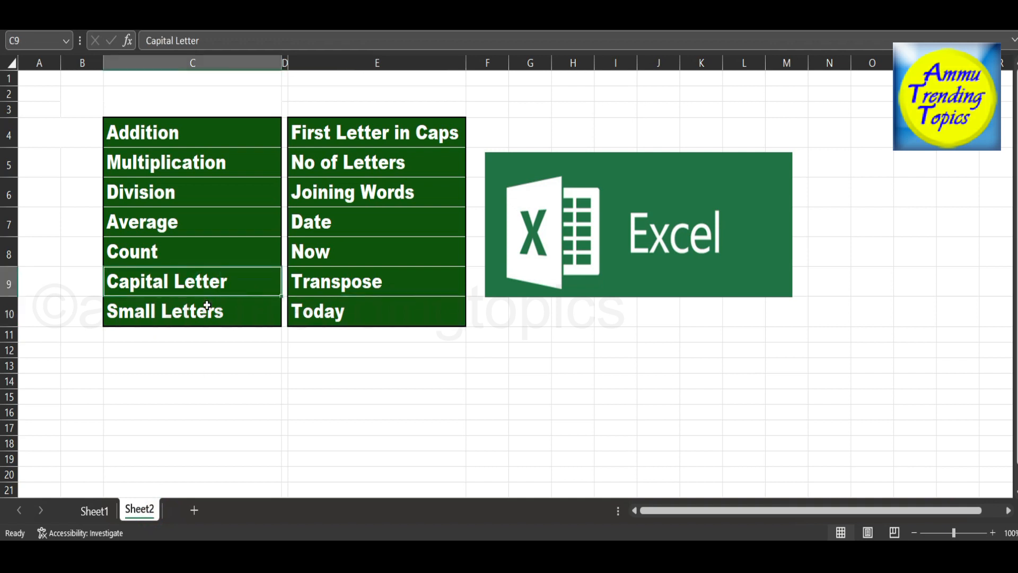
left_click(95, 510)
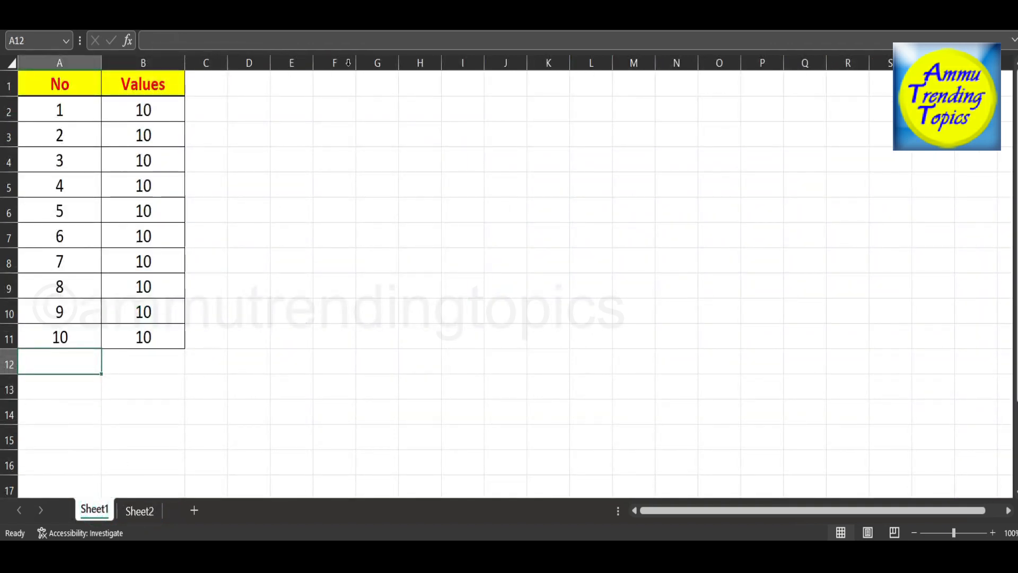
left_click(311, 140)
left_click(342, 129)
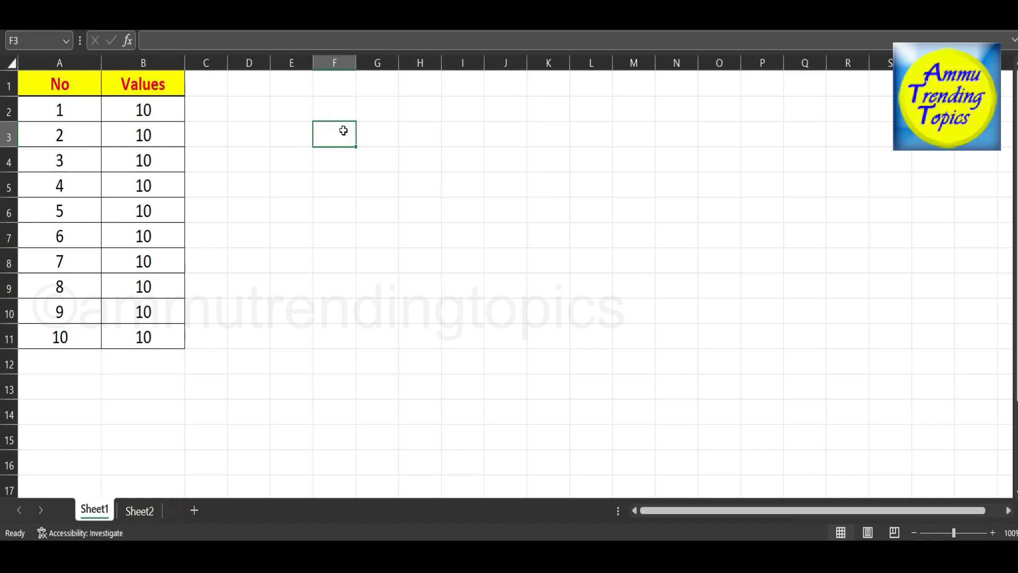
type("Spoken")
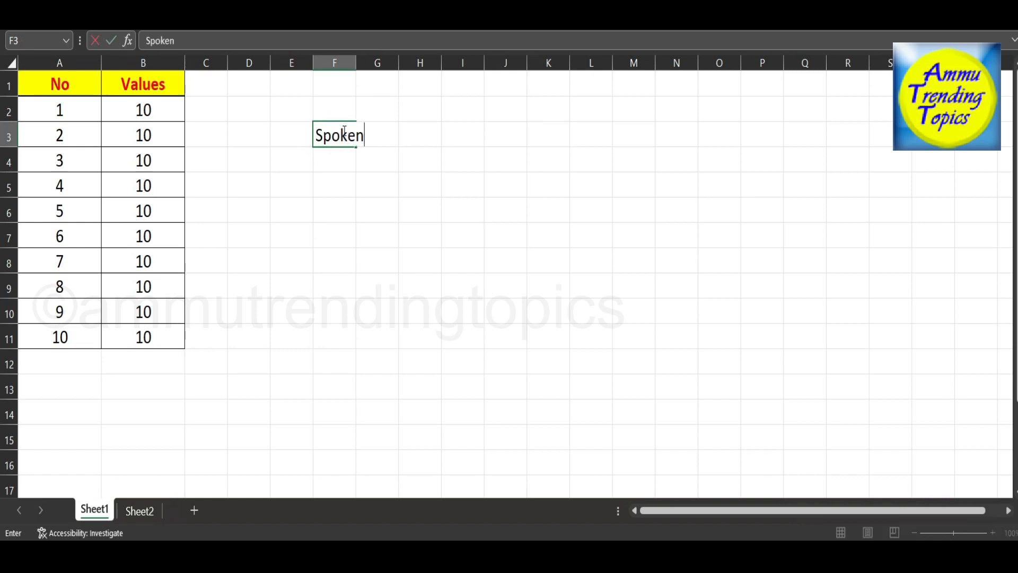
key("Return")
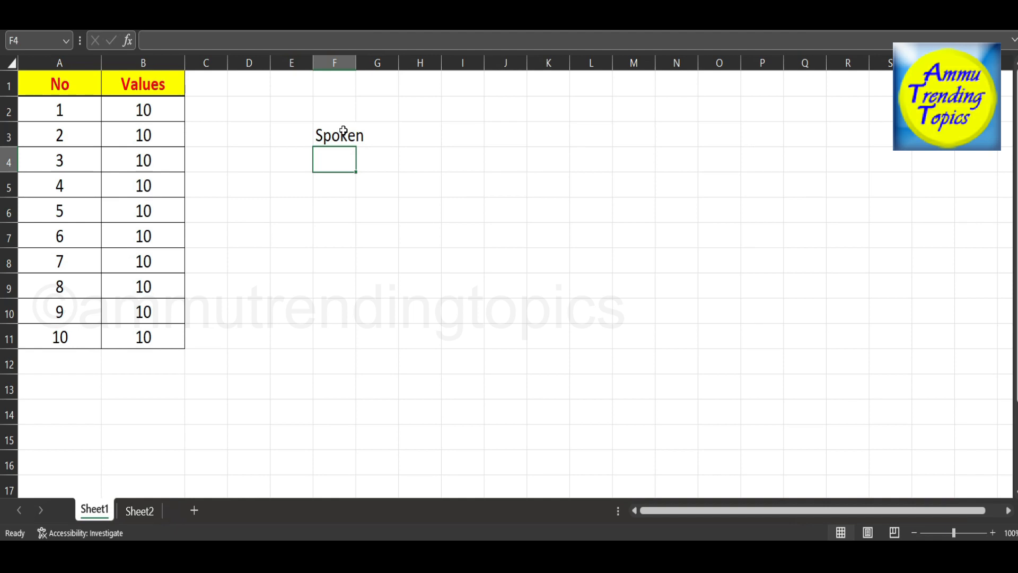
type("italy")
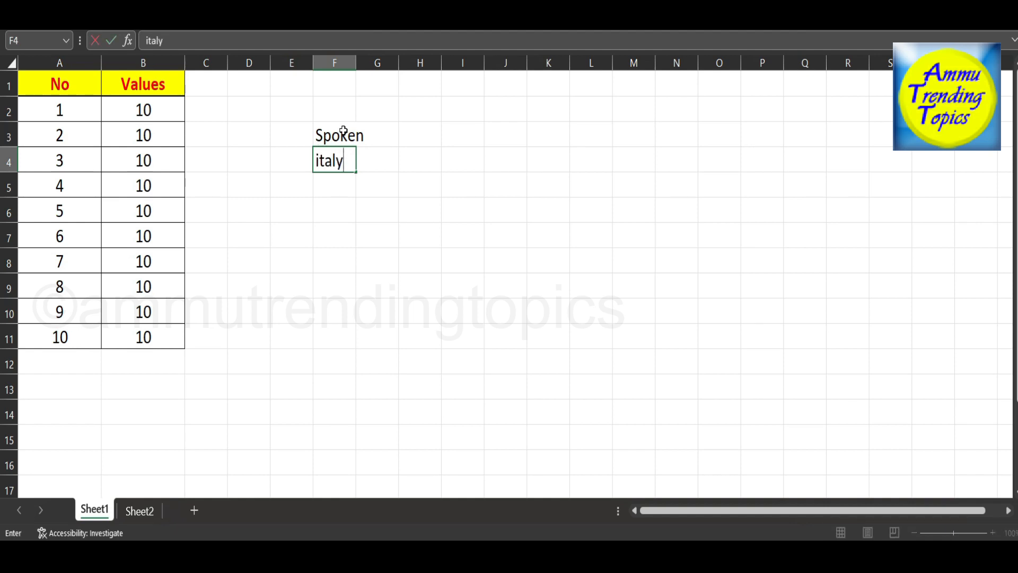
key("Return")
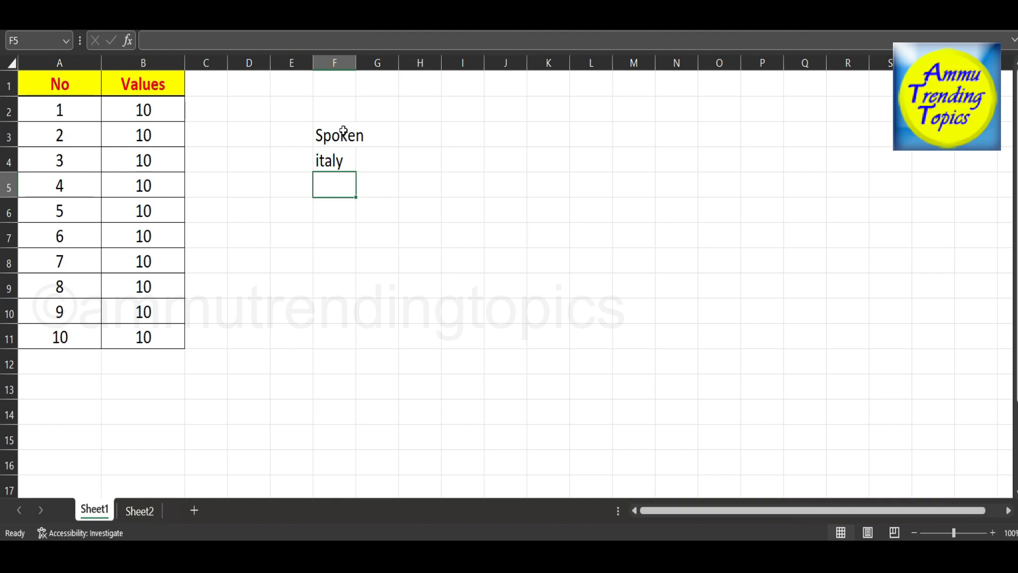
Continue the word list in cells F5 to F8 with tamil, english, hindi and science.
type("tamil")
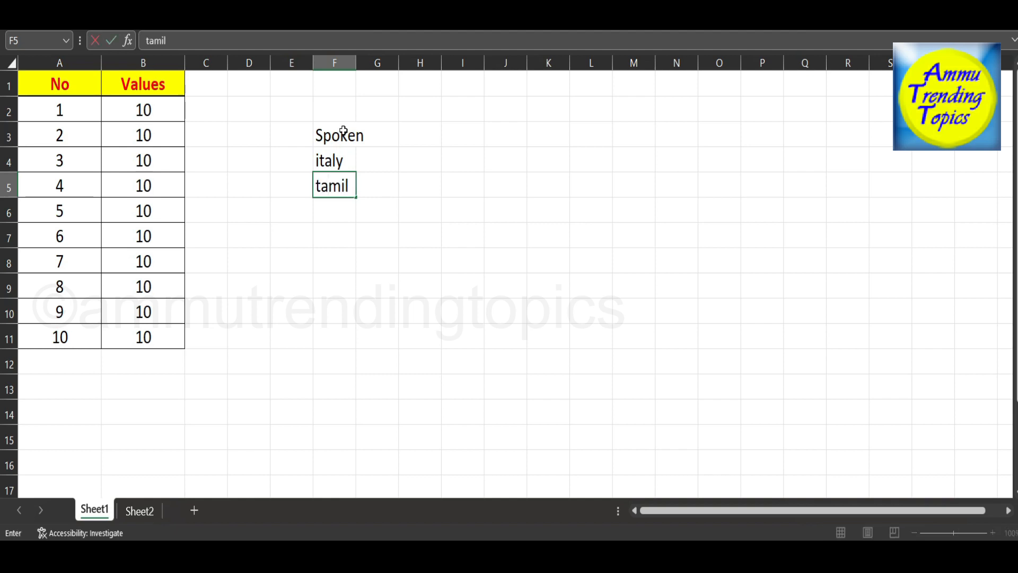
key("Return")
type("e")
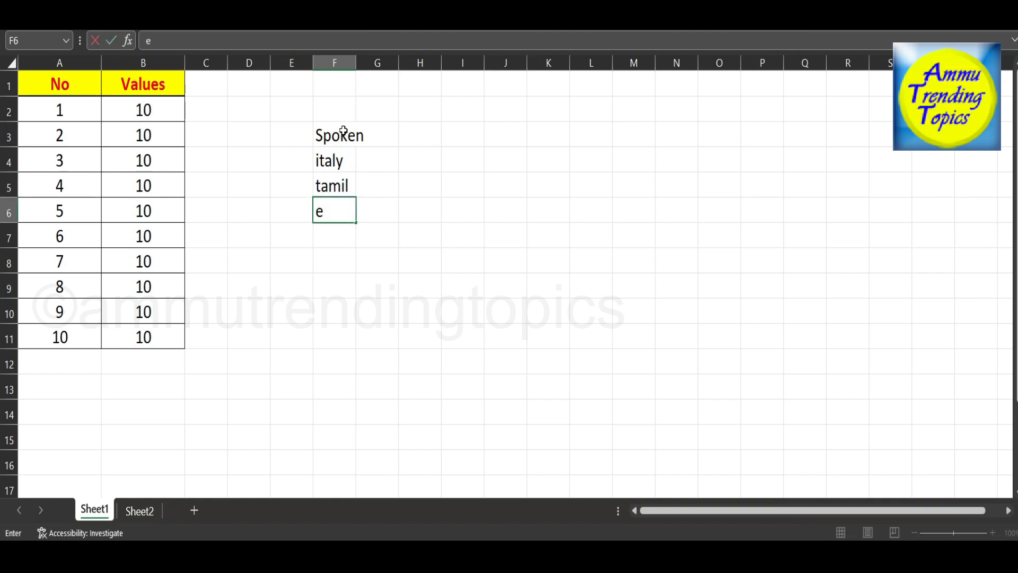
type("nglish")
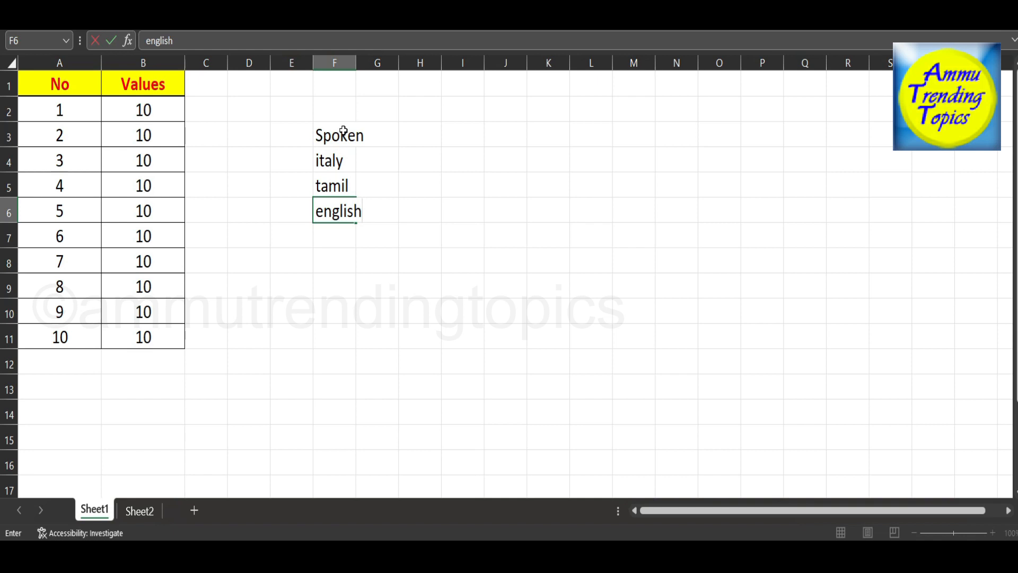
key("Return")
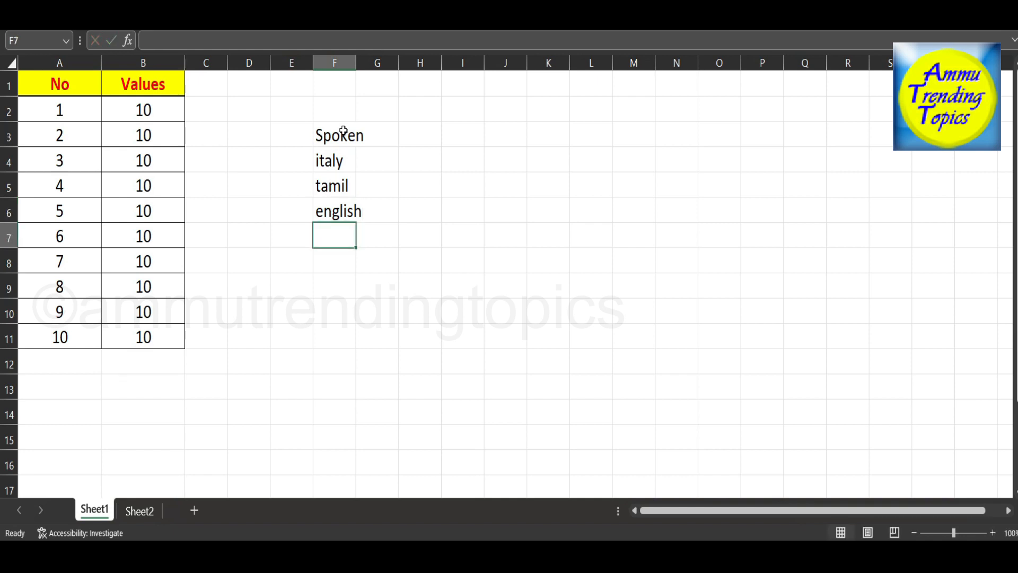
type("hindi")
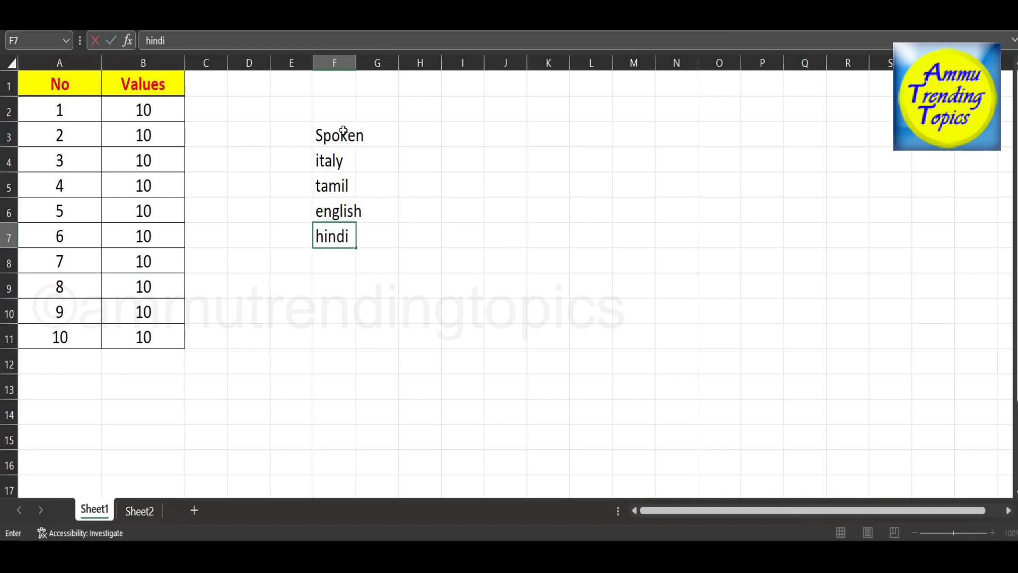
key("Return")
type("science")
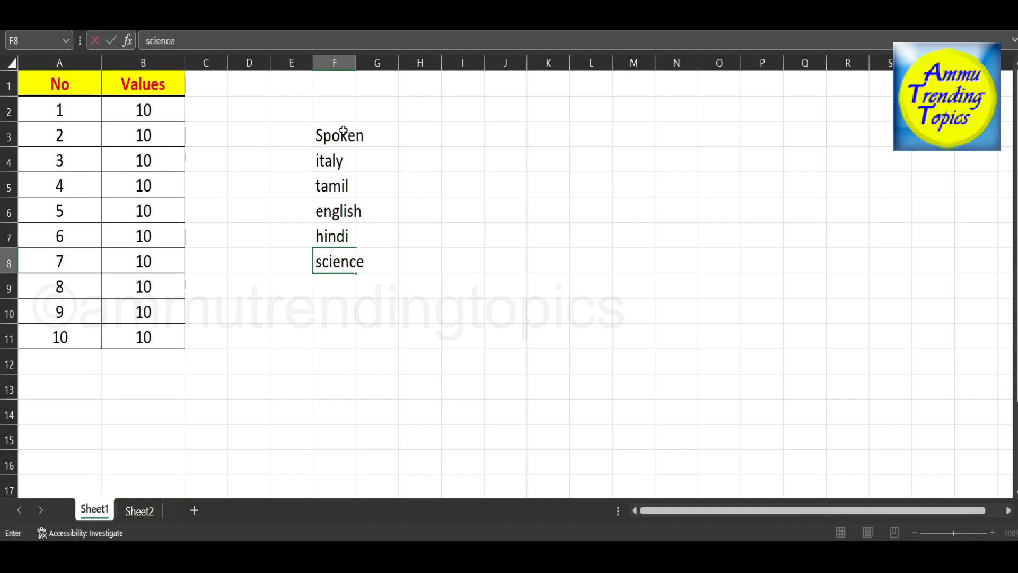
key("Return")
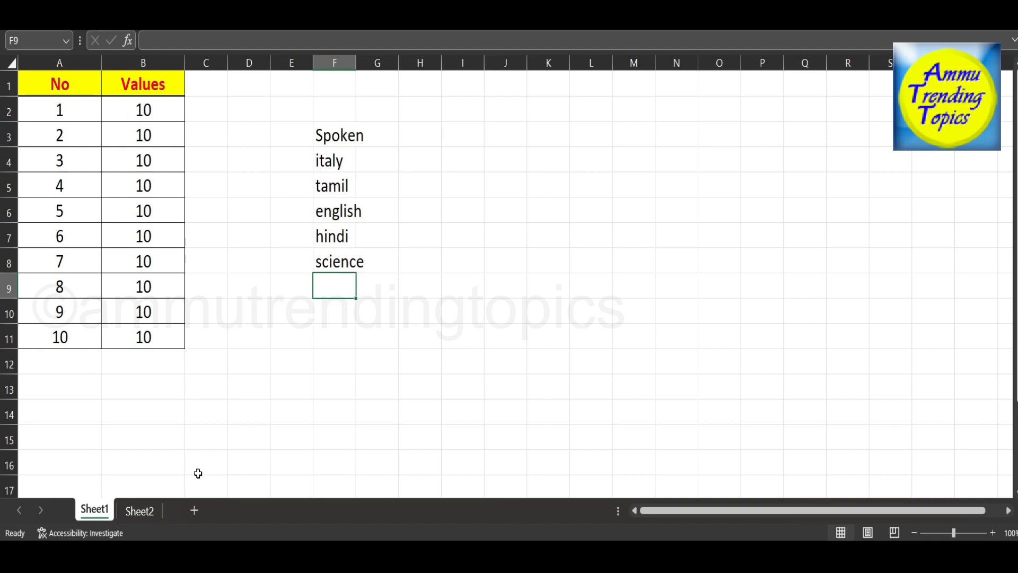
left_click(379, 134)
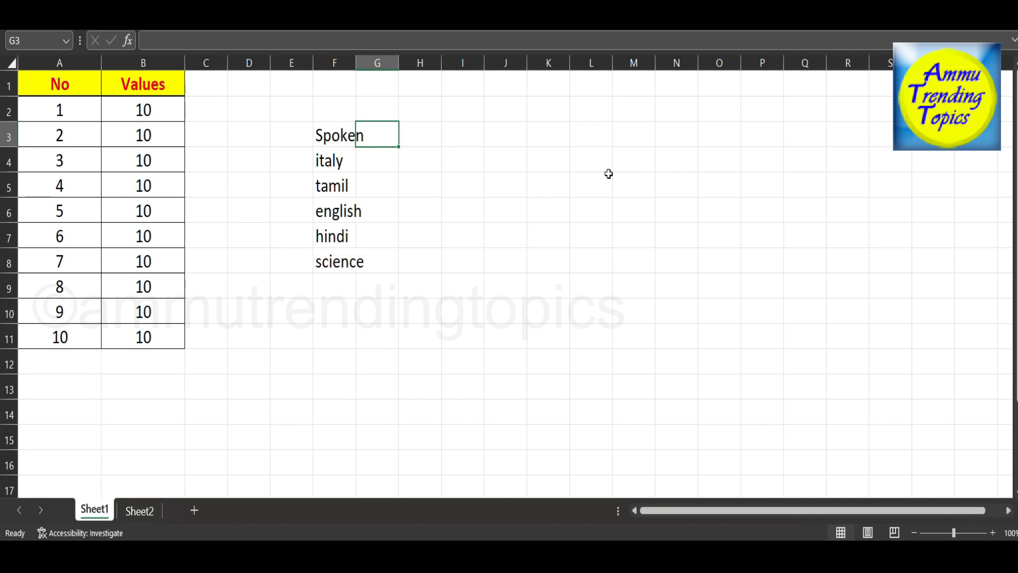
left_click(463, 135)
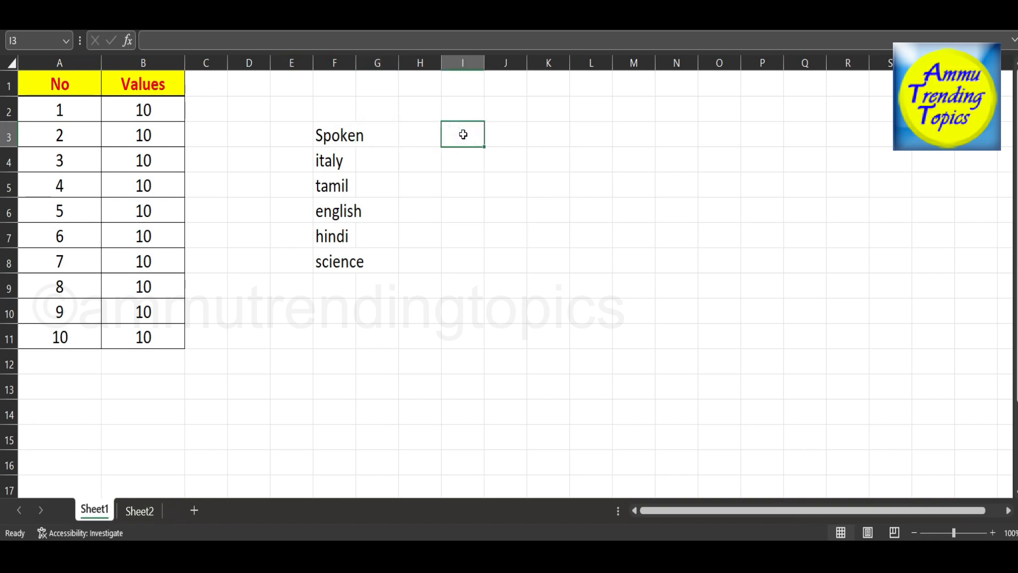
type("=cap")
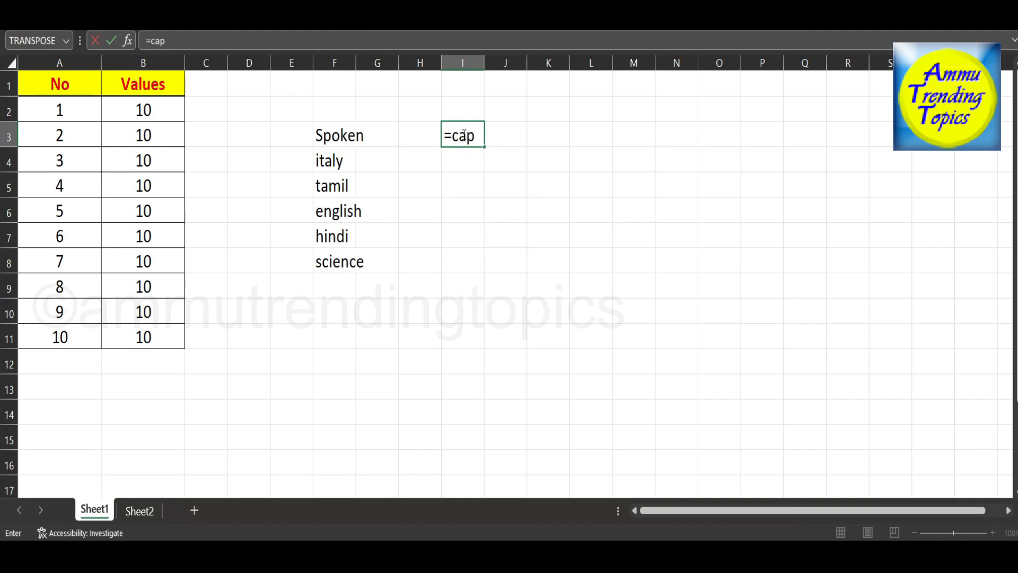
key("BackSpace")
key("BackSpace")
key("BackSpace")
key("BackSpace")
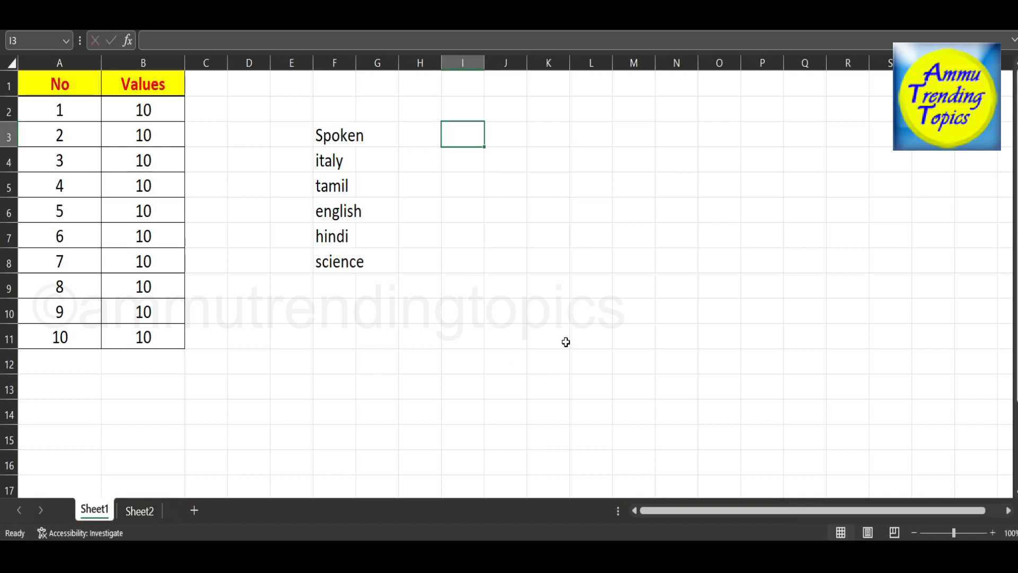
Convert the word in F3 to capital letters by entering =upper(F3) in cell I3.
left_click(463, 136)
type("=up")
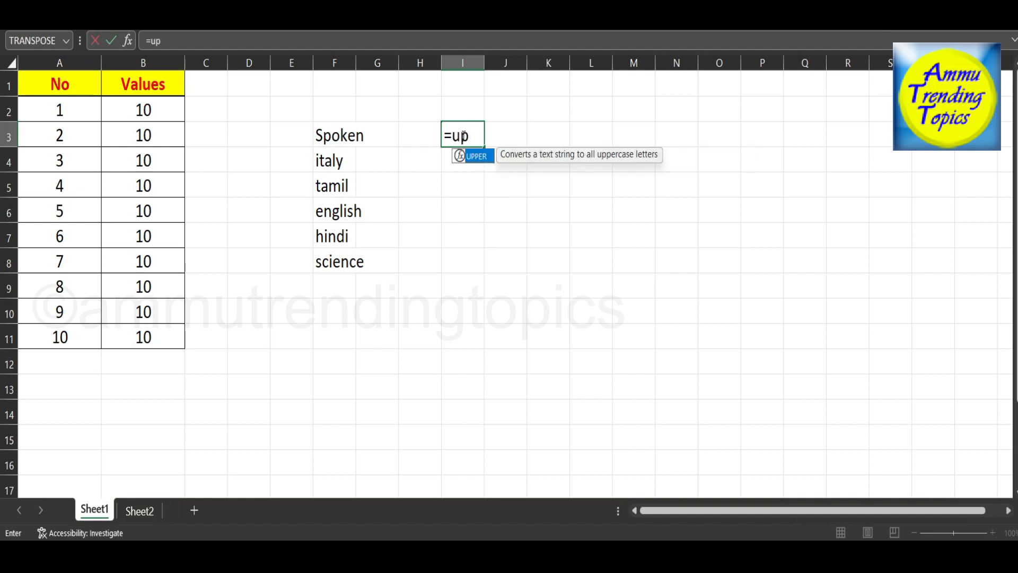
type("per(")
left_click(344, 136)
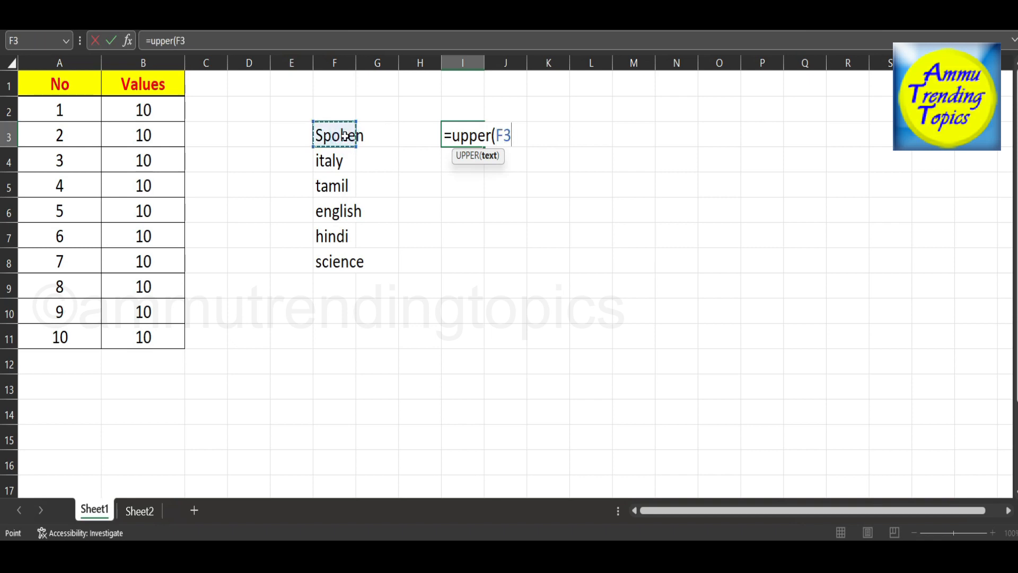
type(")")
key("Return")
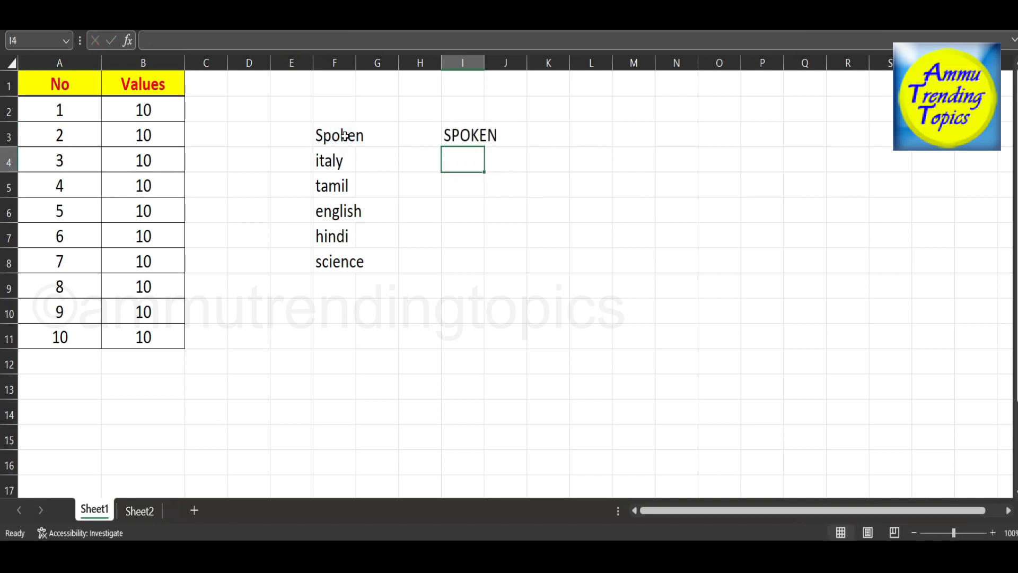
Fill the uppercase formula from I3 down to I8.
left_click(476, 140)
left_click_drag(484, 146, 478, 272)
left_click(552, 189)
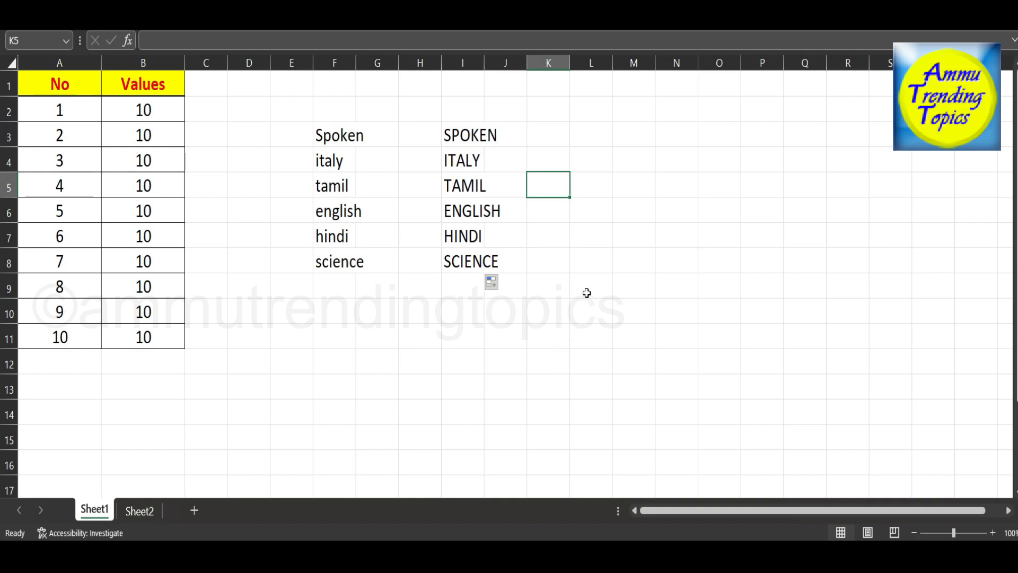
Convert the capitalised word in I3 to small letters by entering =lower(I3) in cell K3.
left_click(552, 138)
type("=")
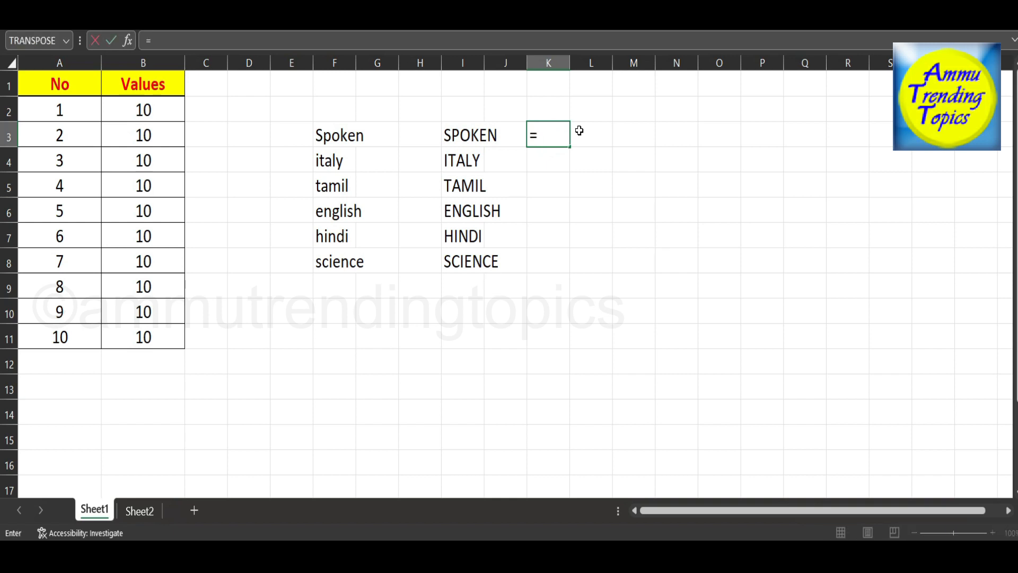
type("lowe")
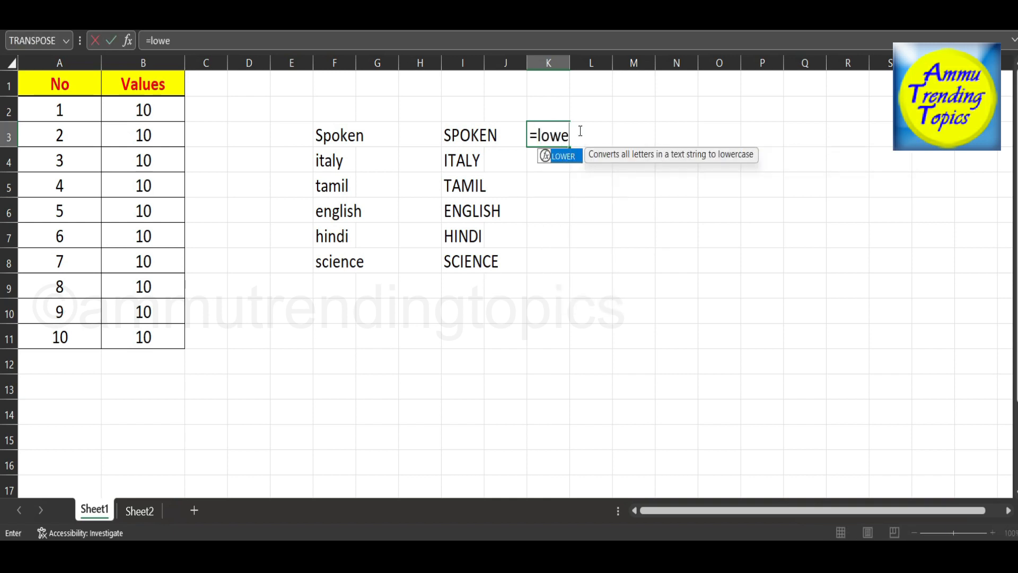
type("r(")
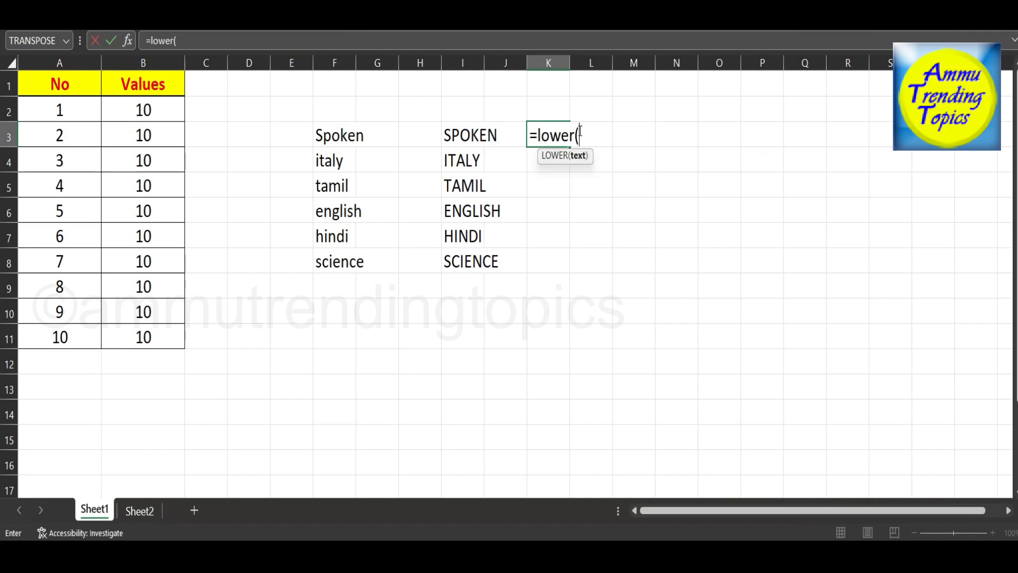
left_click(464, 135)
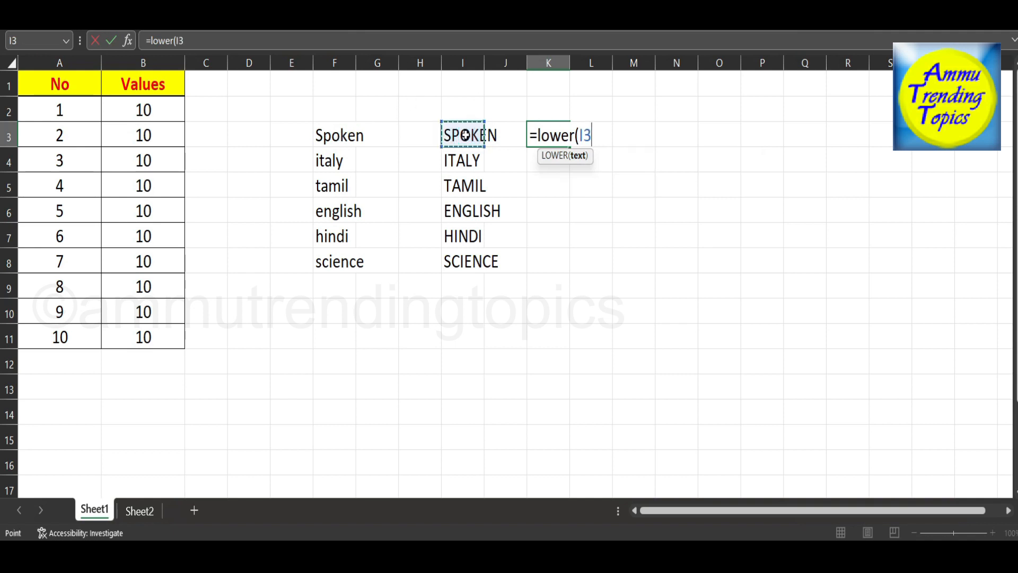
type(")")
key("Return")
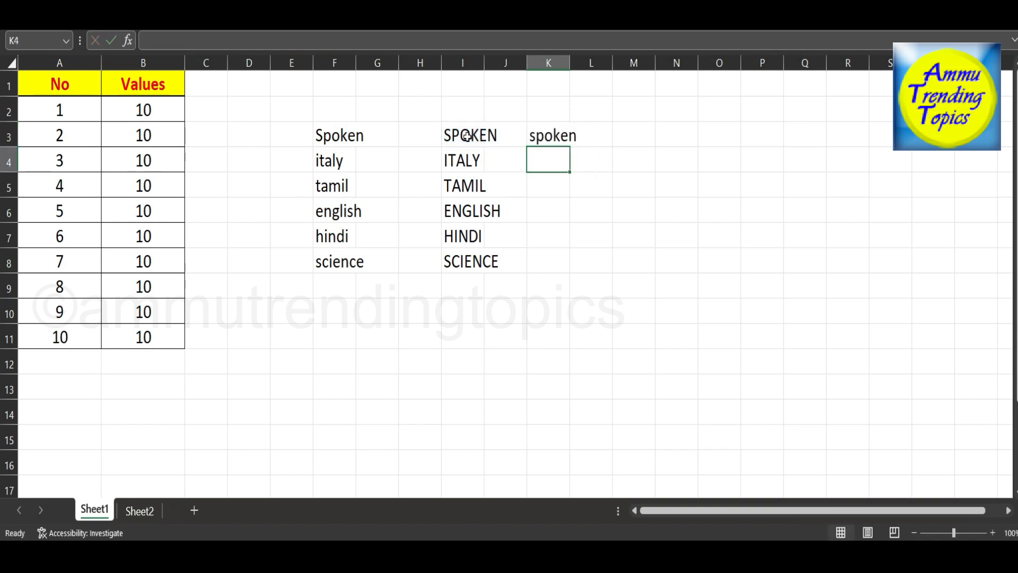
Fill the lowercase formula from K3 down to K8.
left_click(531, 136)
left_click_drag(569, 149, 570, 278)
left_click(632, 189)
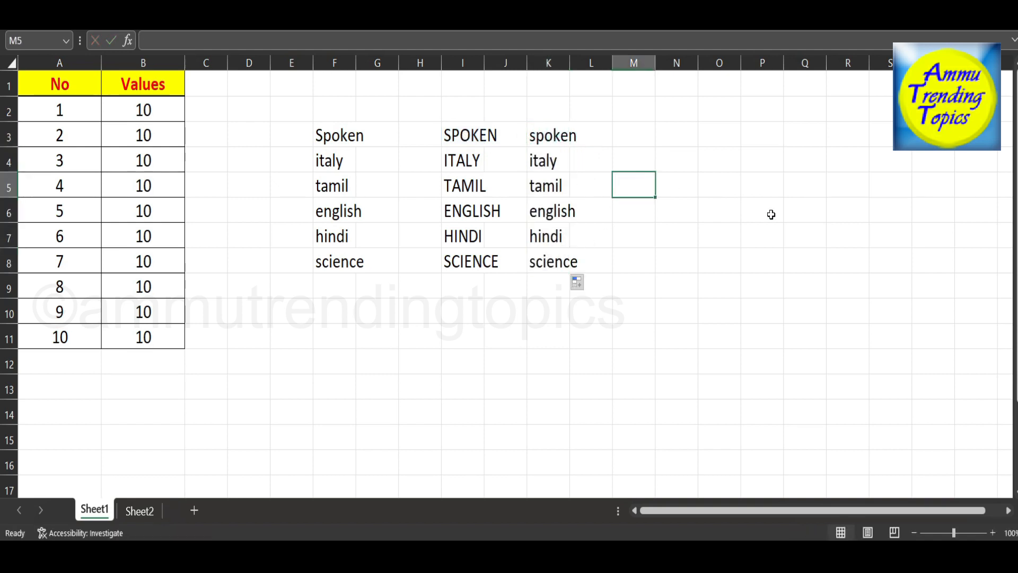
Capitalise only the first letter of the word in K3 by entering =proper(K3) in cell M3.
left_click(622, 136)
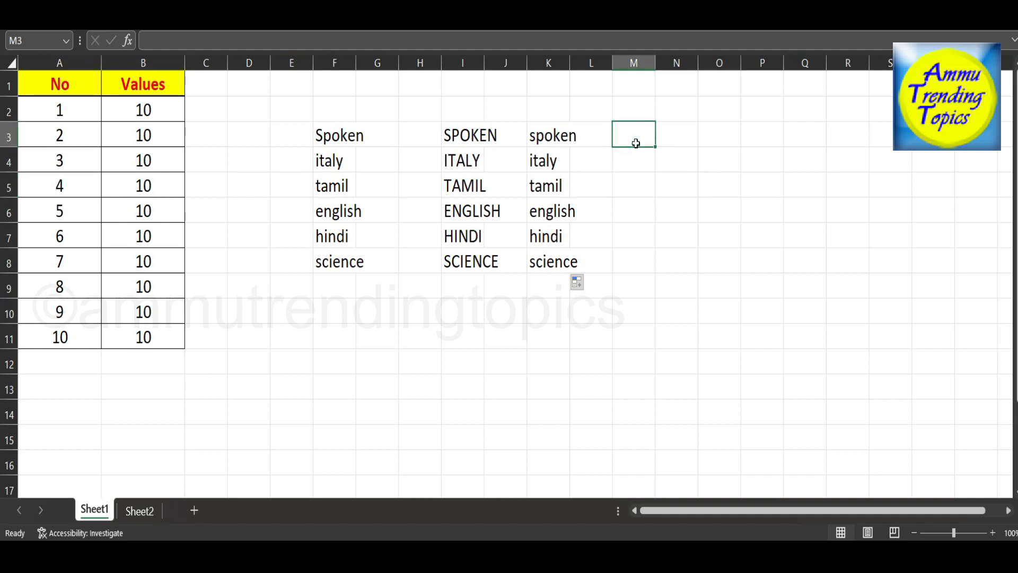
type("=")
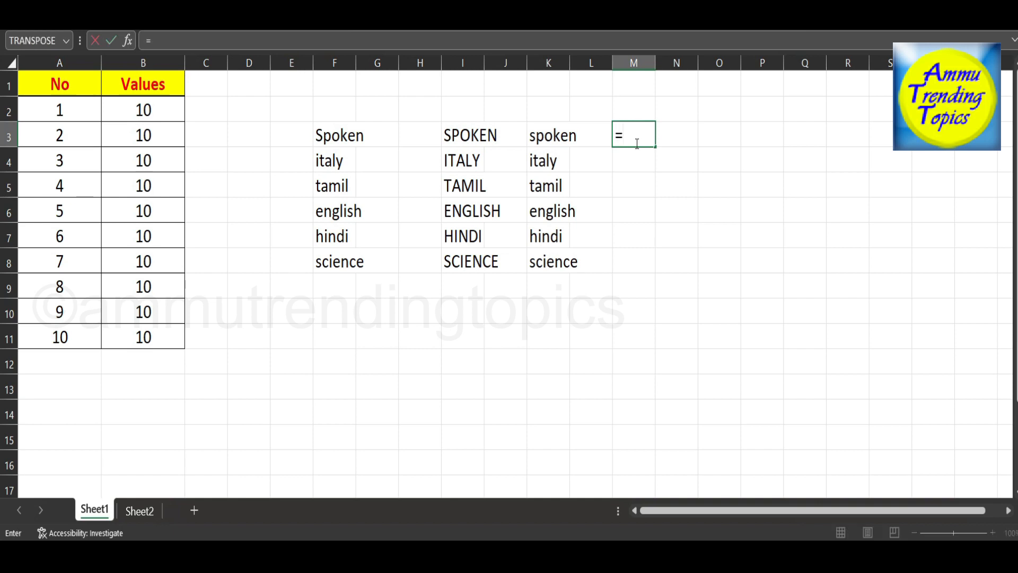
type("prope")
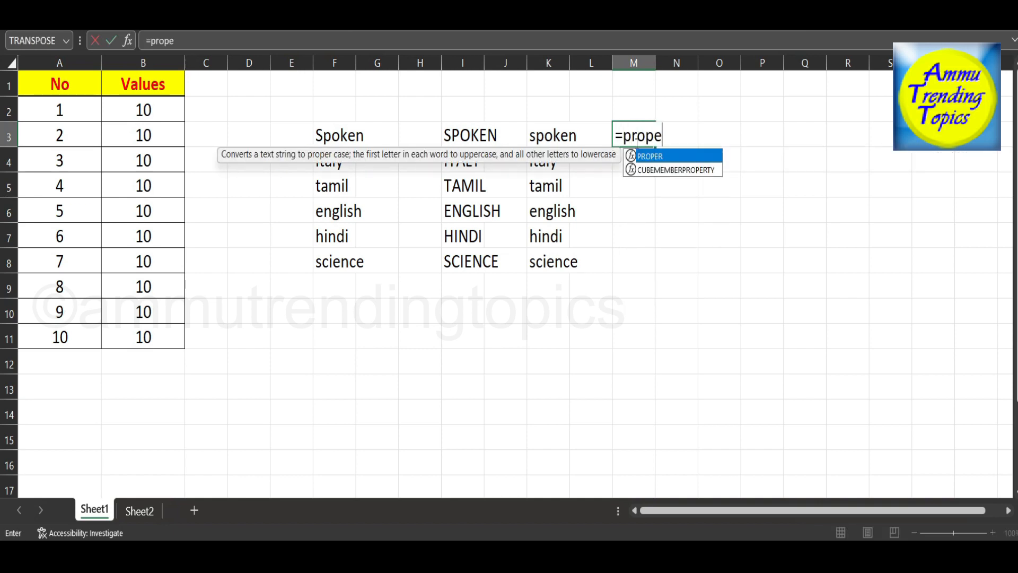
type("r(")
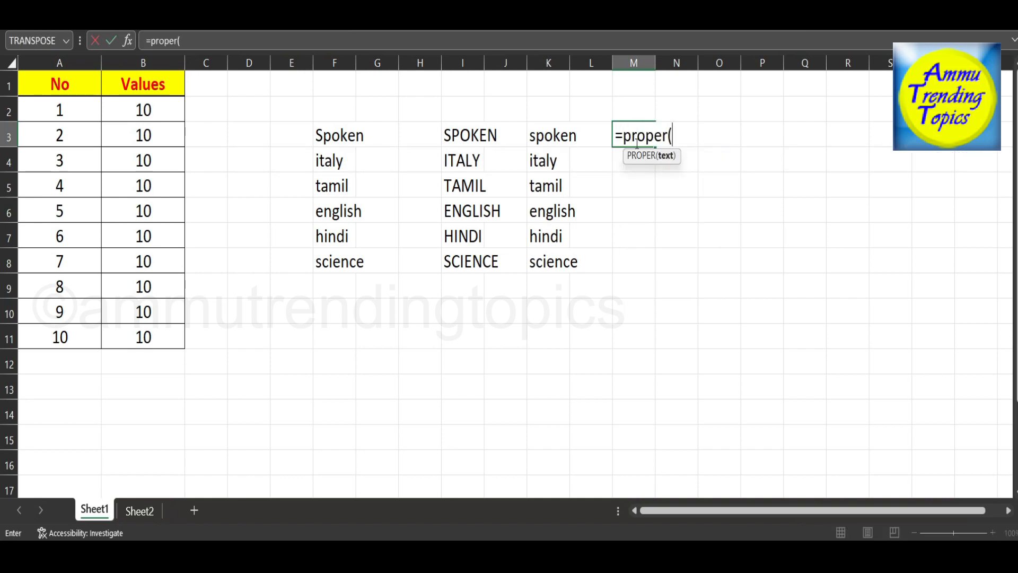
left_click(554, 135)
type(")")
key("Return")
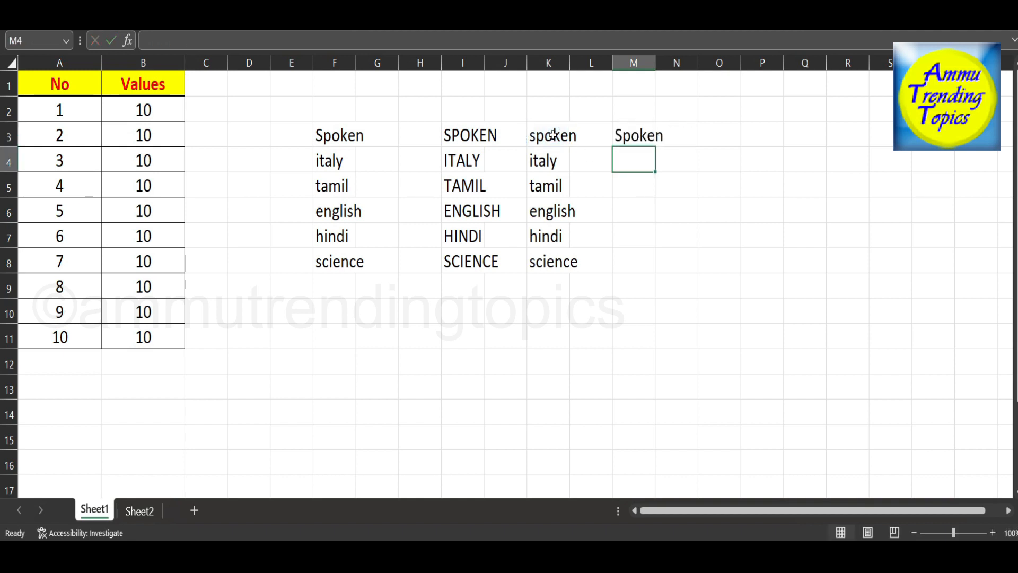
Fill the proper-case formula from M3 down to M8.
left_click(635, 136)
left_click_drag(656, 147, 657, 273)
left_click(744, 193)
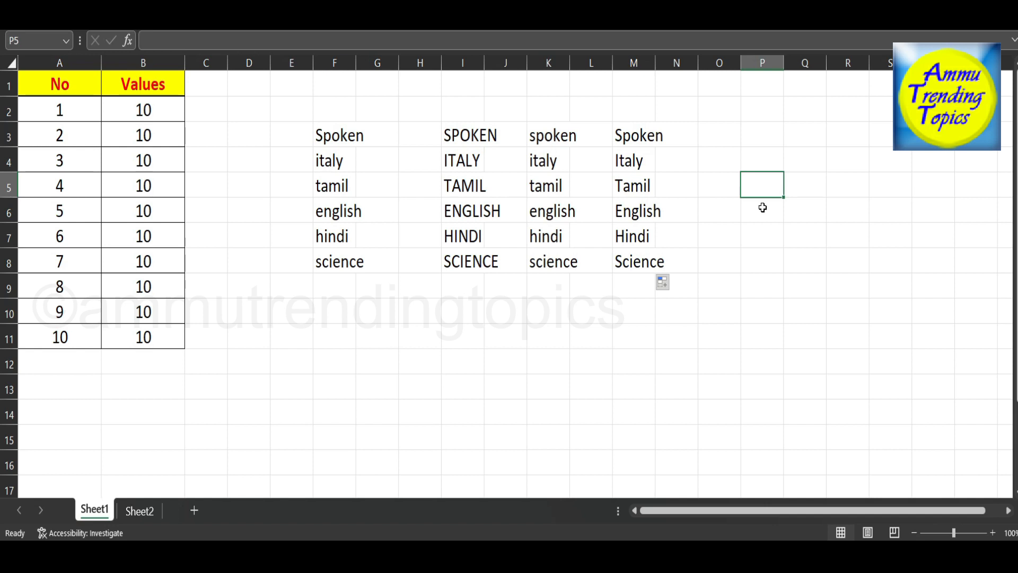
Consult the topic list on Sheet2 and count the letters of the word in M3 by entering =len(M3) in Sheet1 cell O3.
left_click(141, 509)
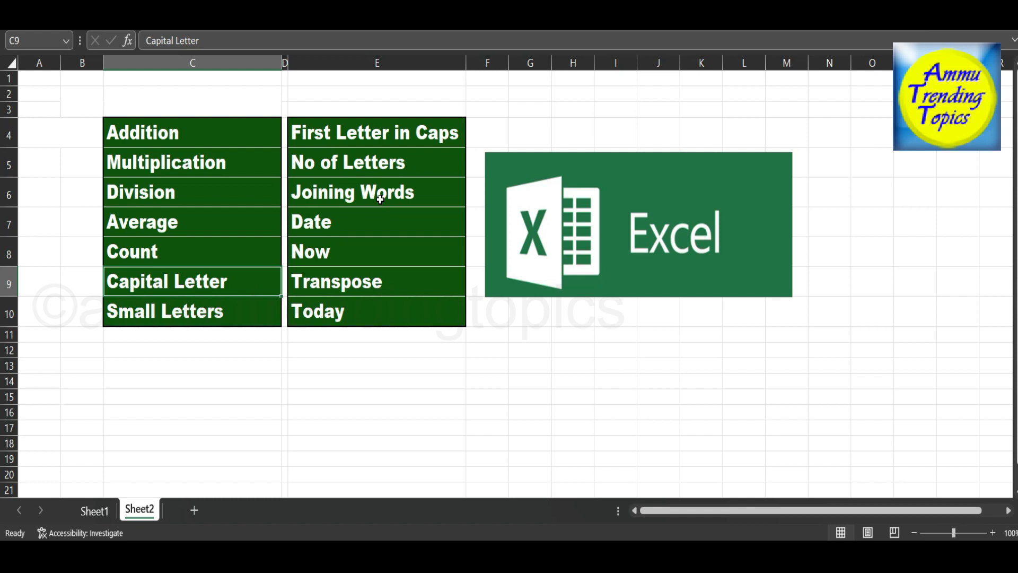
left_click(92, 509)
left_click(704, 136)
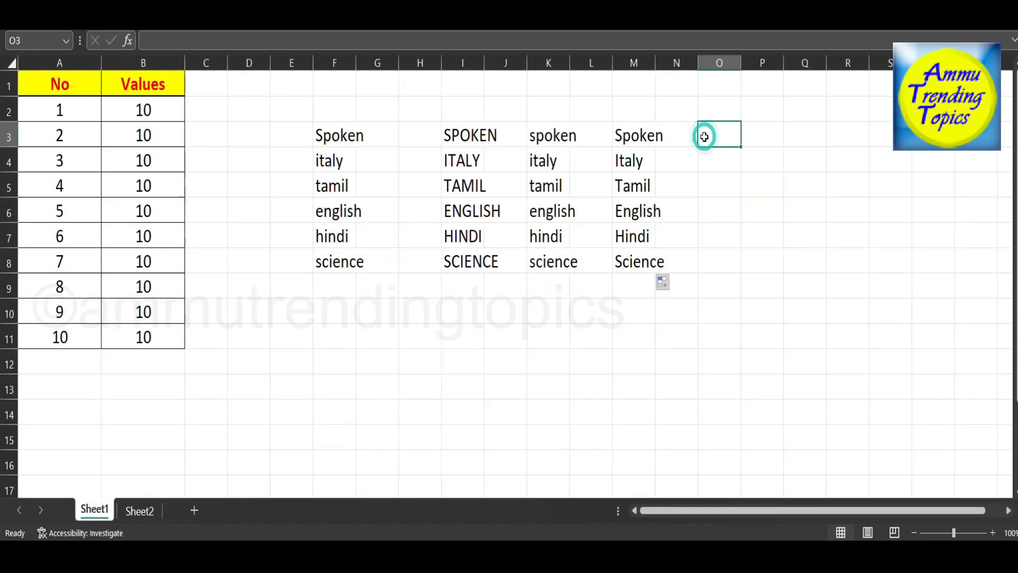
type("=")
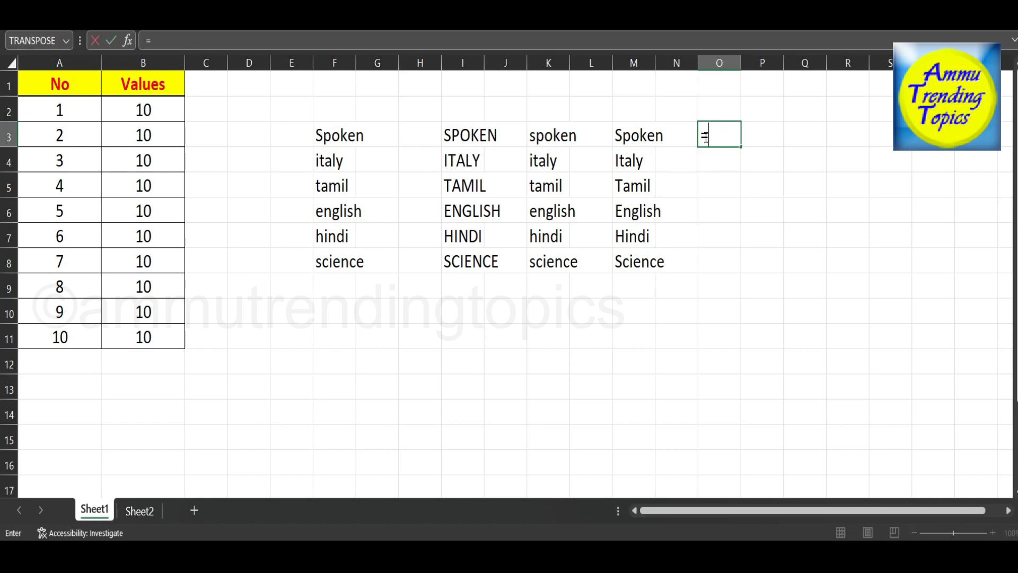
type("len")
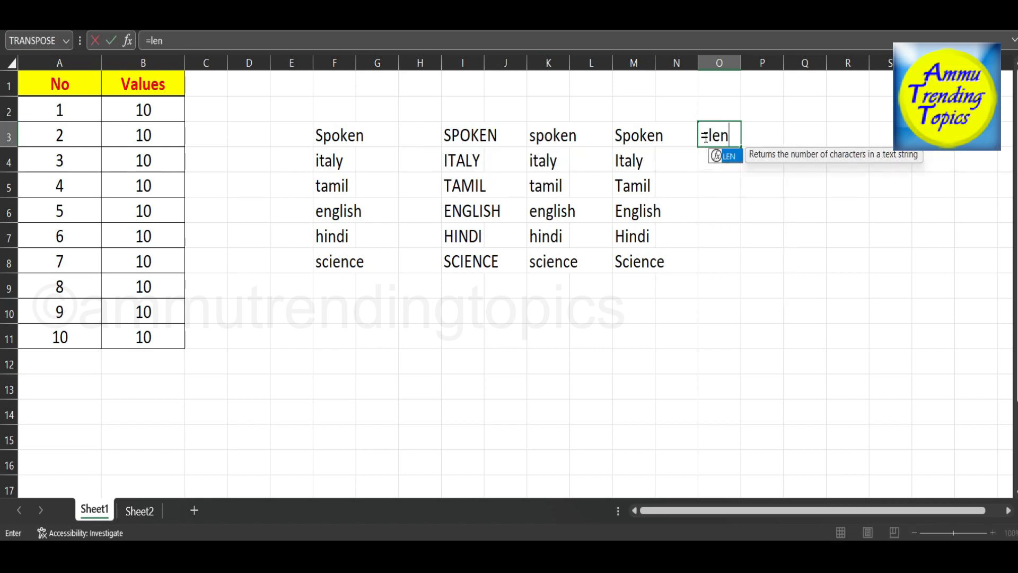
type("(")
left_click(644, 137)
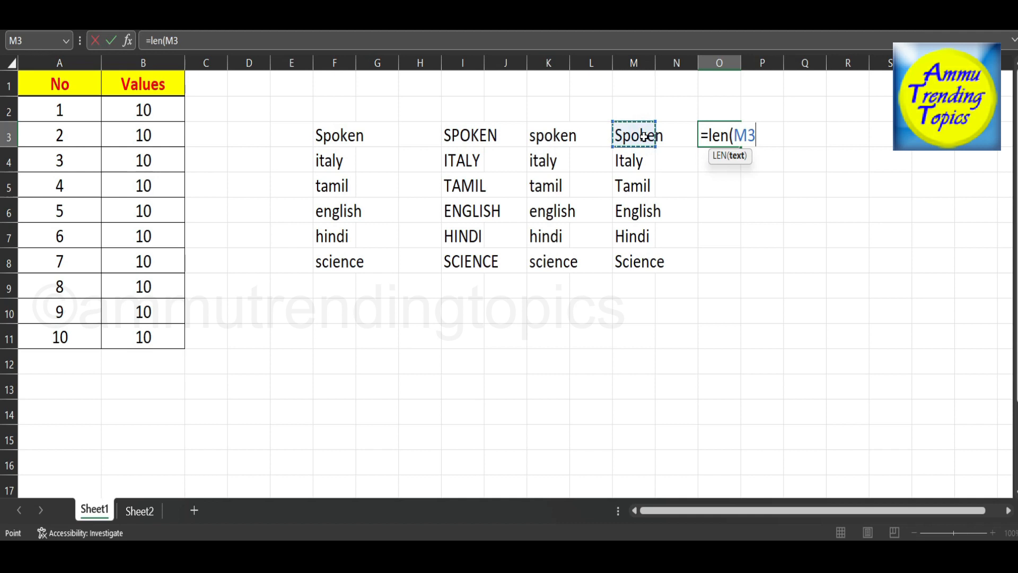
type(")")
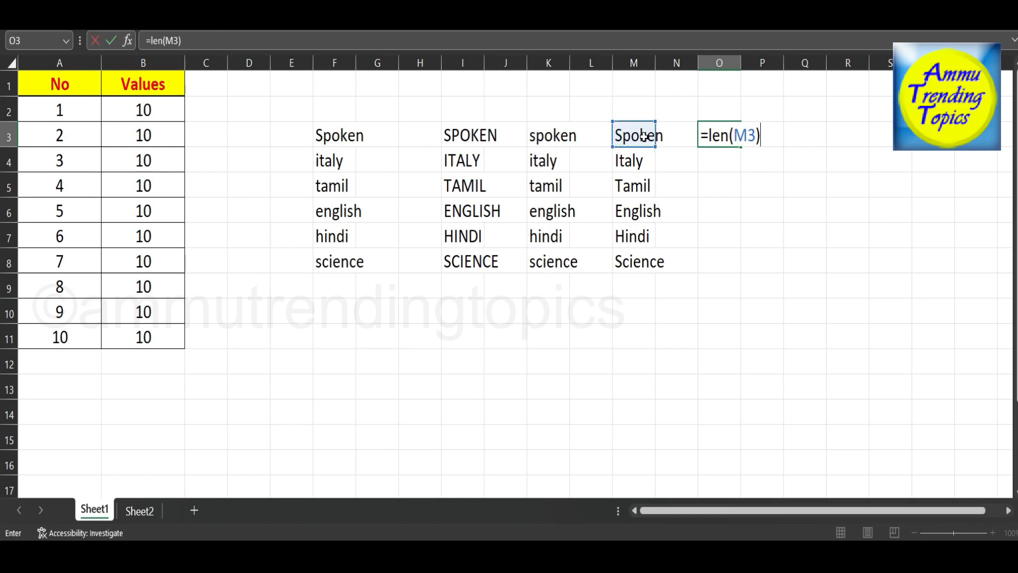
key("Return")
Fill the letter-count formula from O3 down to O8.
left_click(711, 132)
left_click_drag(745, 150, 741, 273)
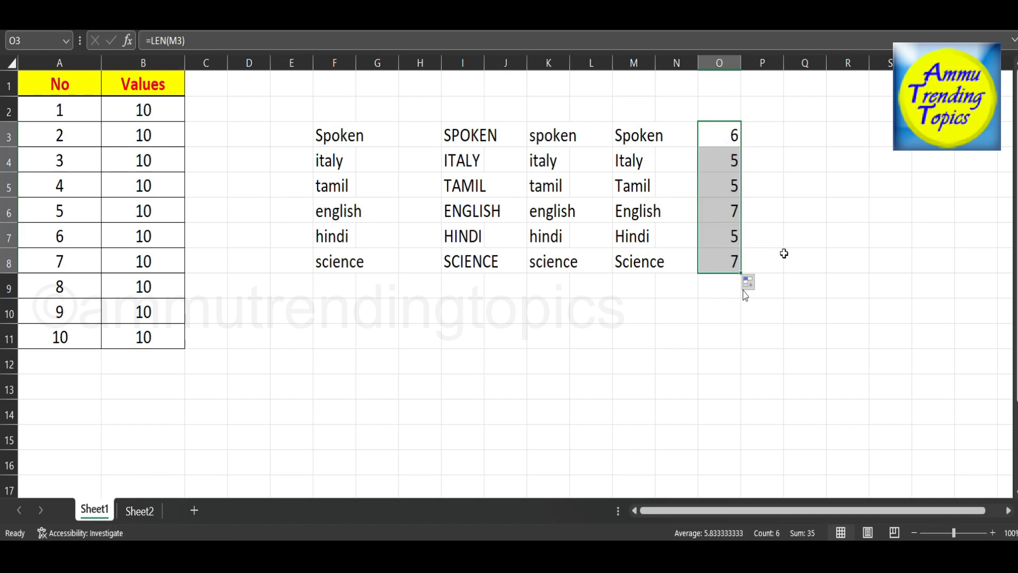
left_click(855, 142)
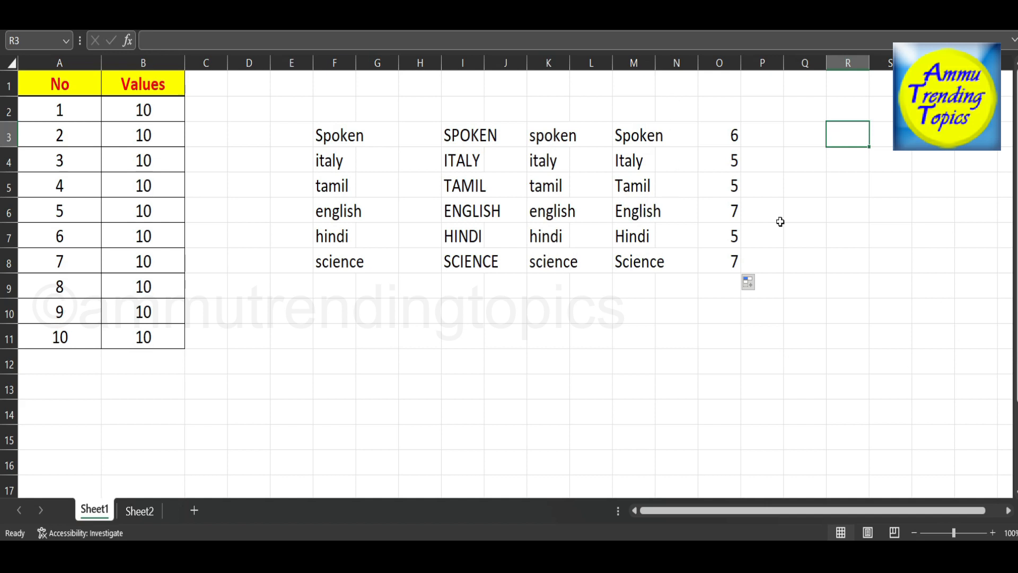
Consult the topic list on Sheet2 and enter the words english and india in Sheet1 cells E3 and E4, beside the word list.
left_click(142, 512)
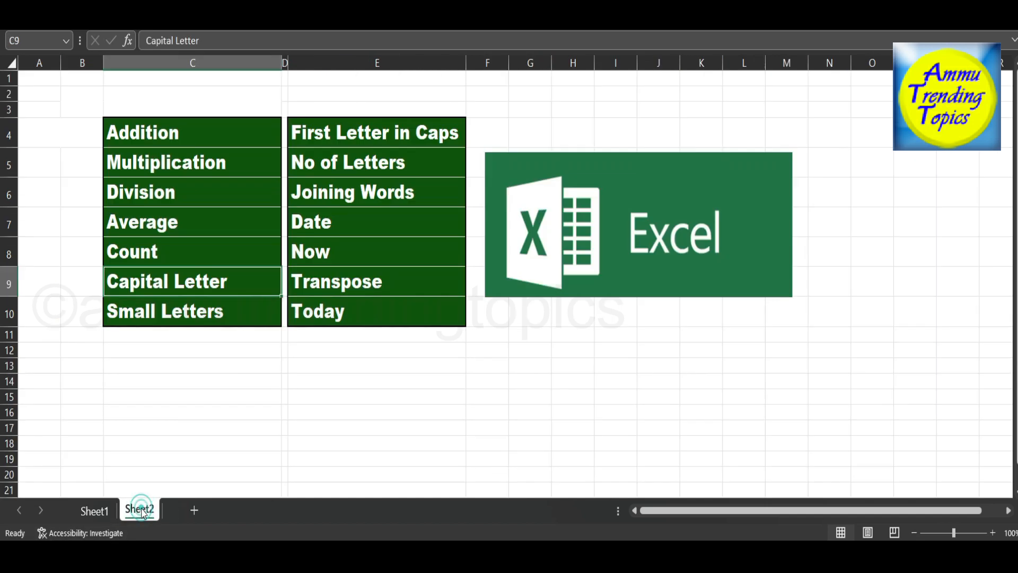
left_click(93, 512)
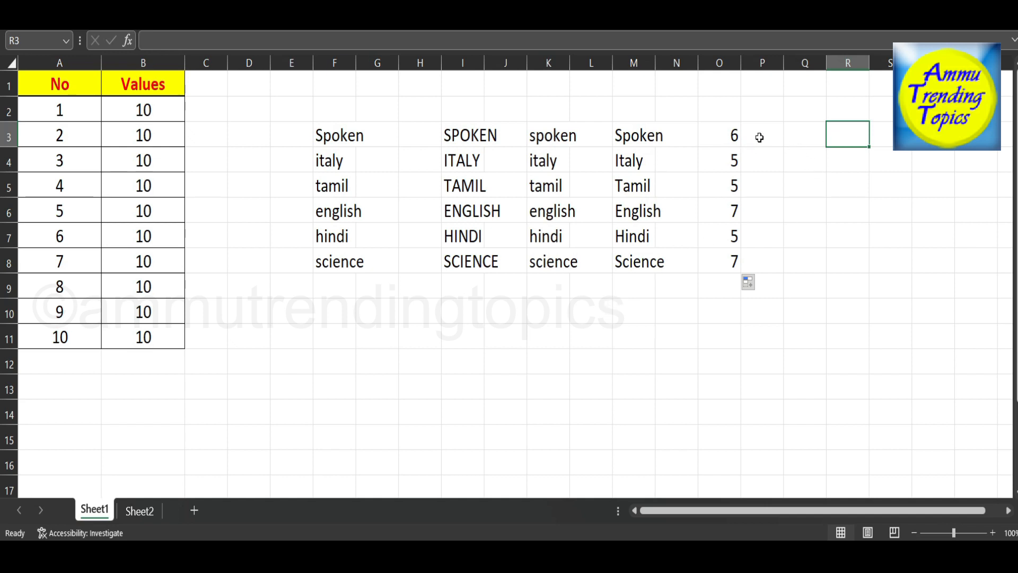
left_click(798, 133)
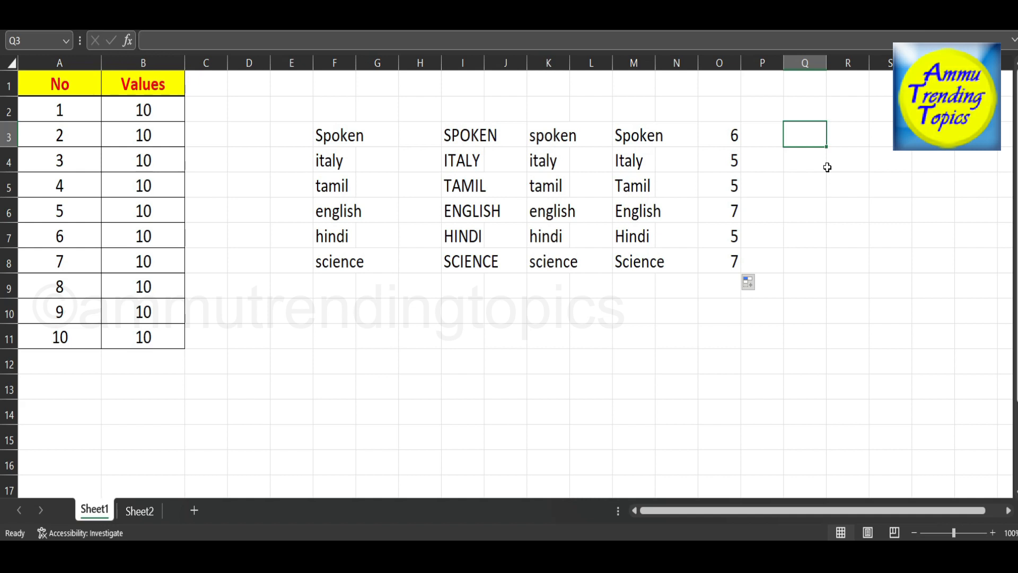
type(",")
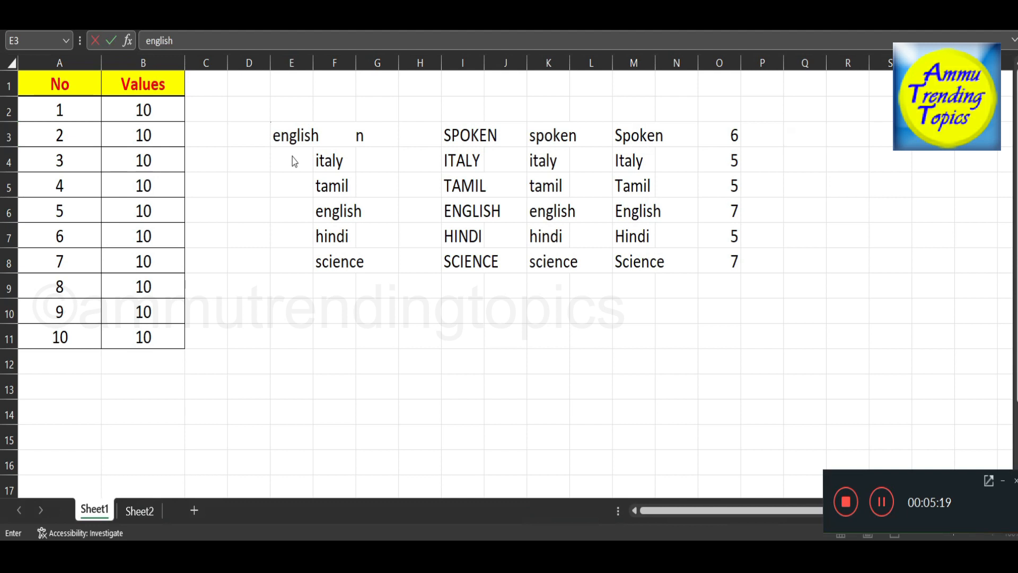
left_click(292, 143)
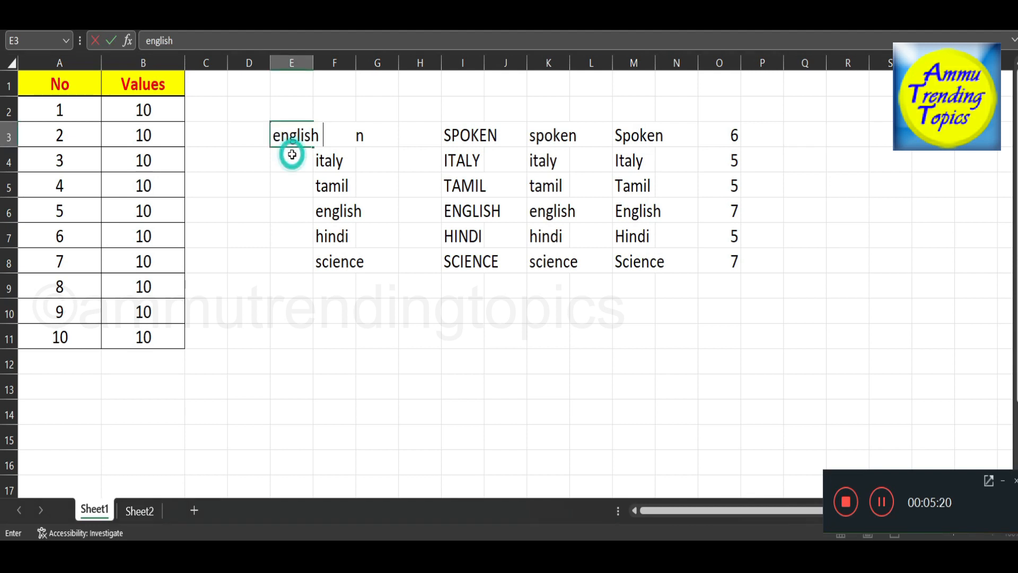
left_click(1003, 481)
left_click(284, 164)
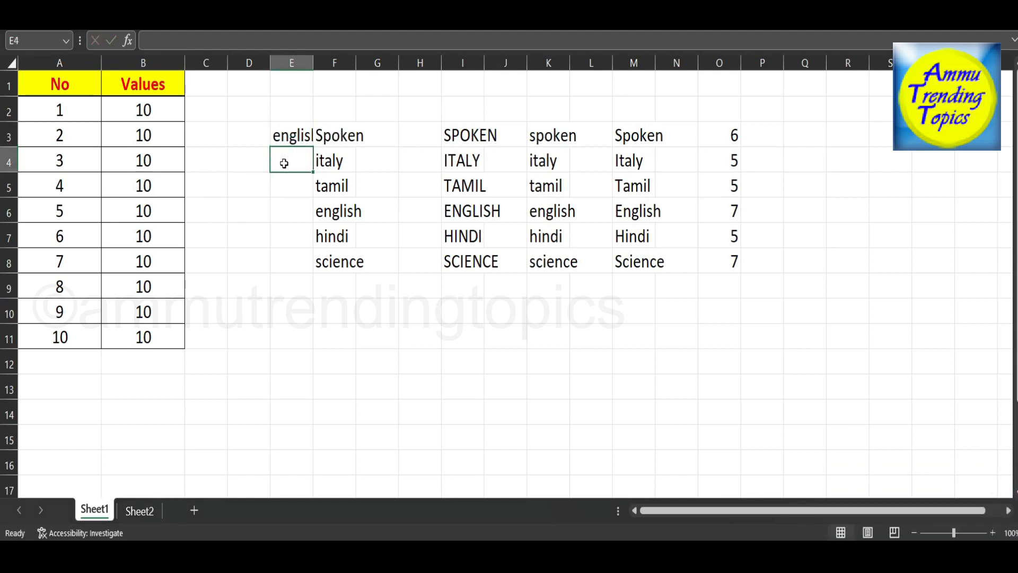
type("india")
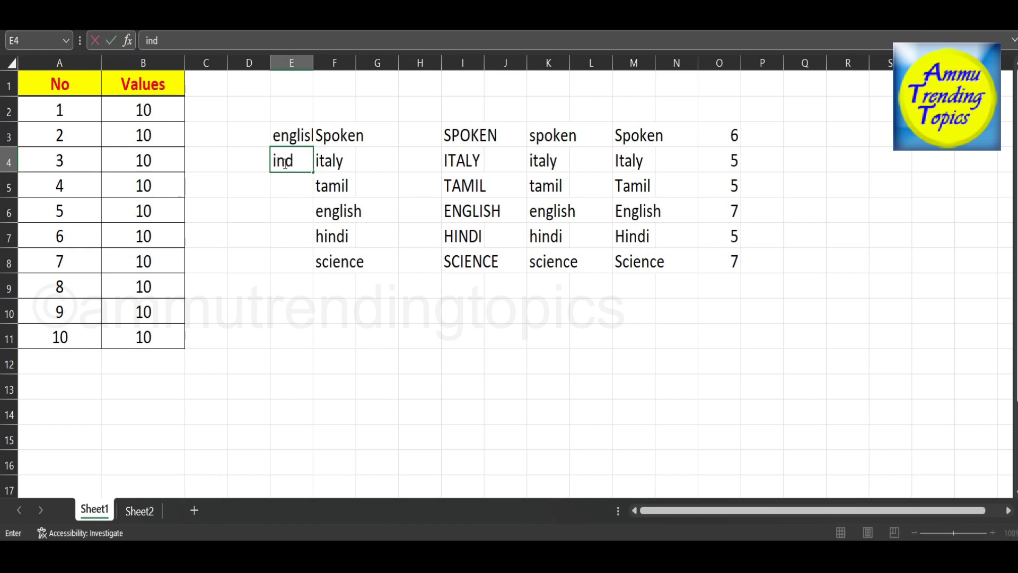
left_click(290, 181)
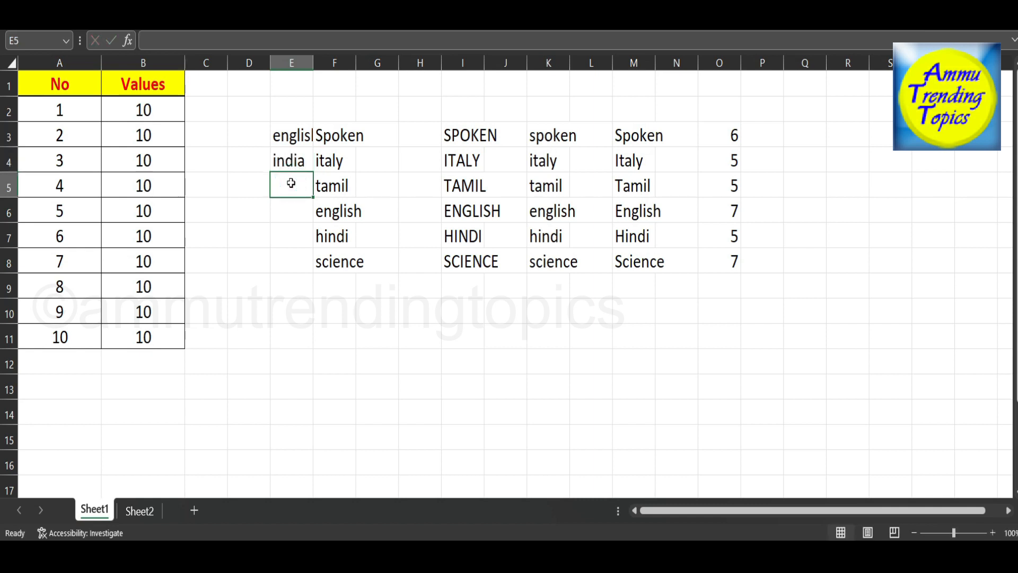
Enter the word language in both E5 and E6, beside tamil and english.
type("language")
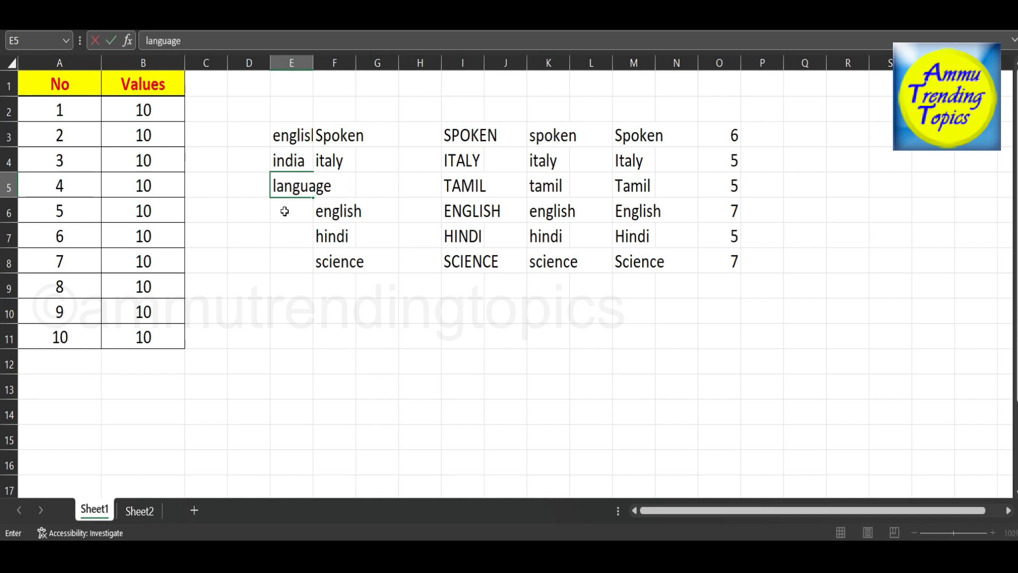
key("Return")
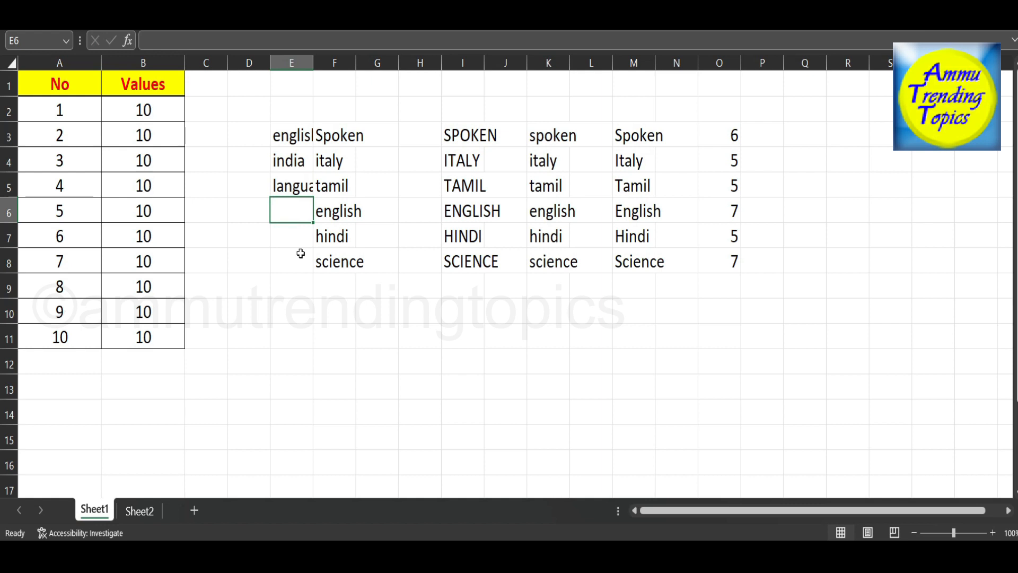
type("la")
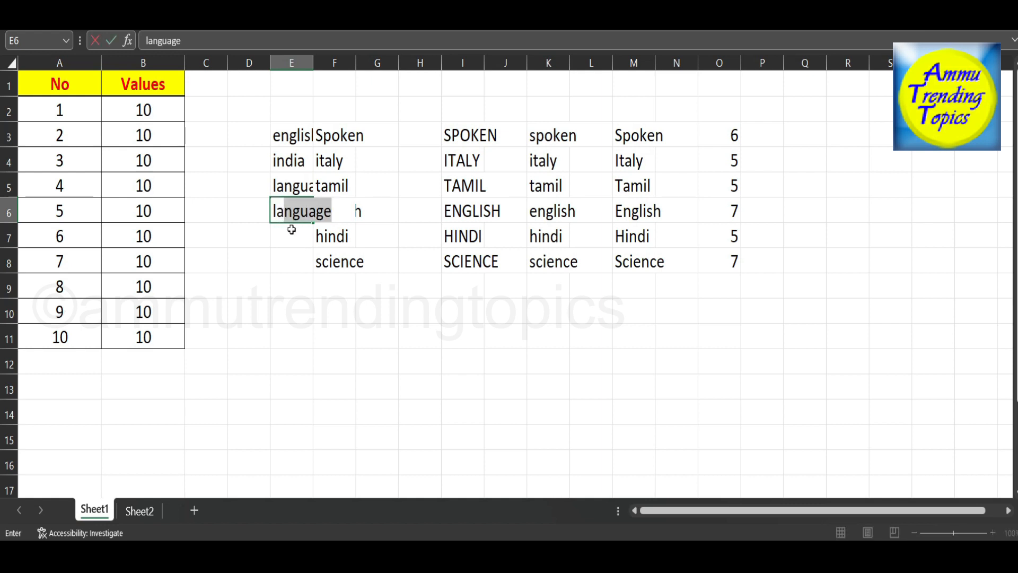
left_click(291, 236)
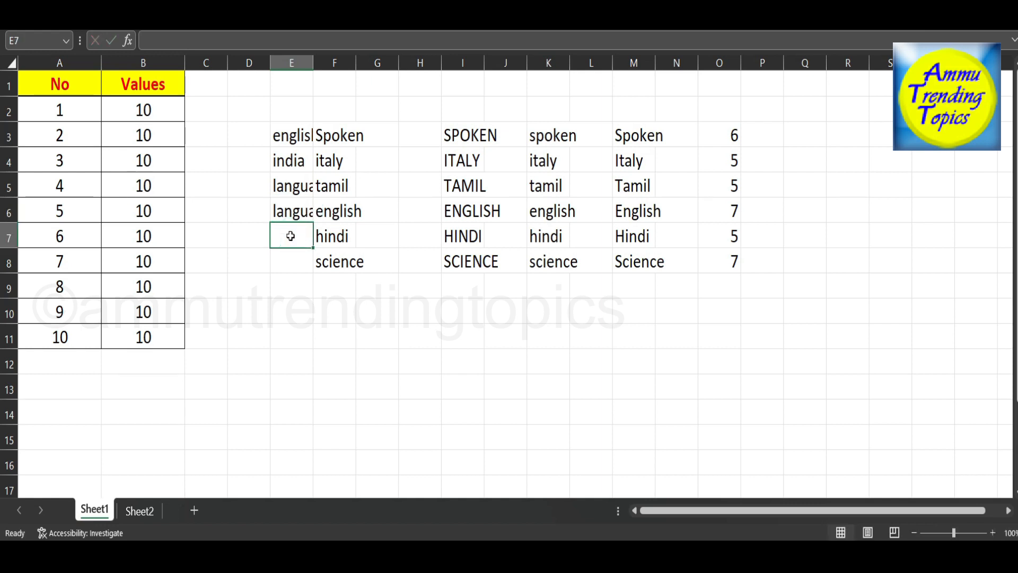
Enter the word subject in both E7 and E8, beside hindi and science.
type("s")
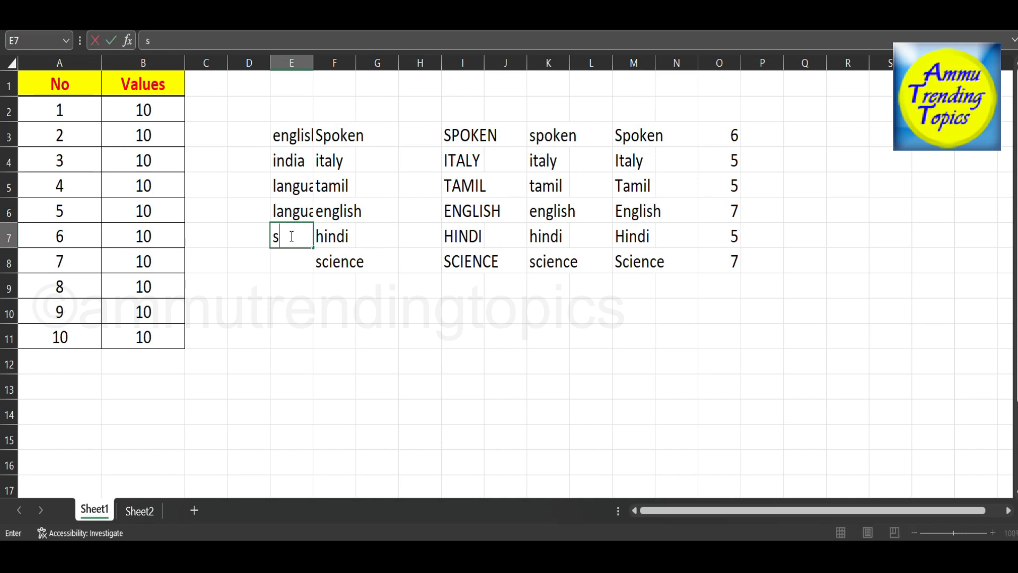
type("ubject")
left_click(293, 258)
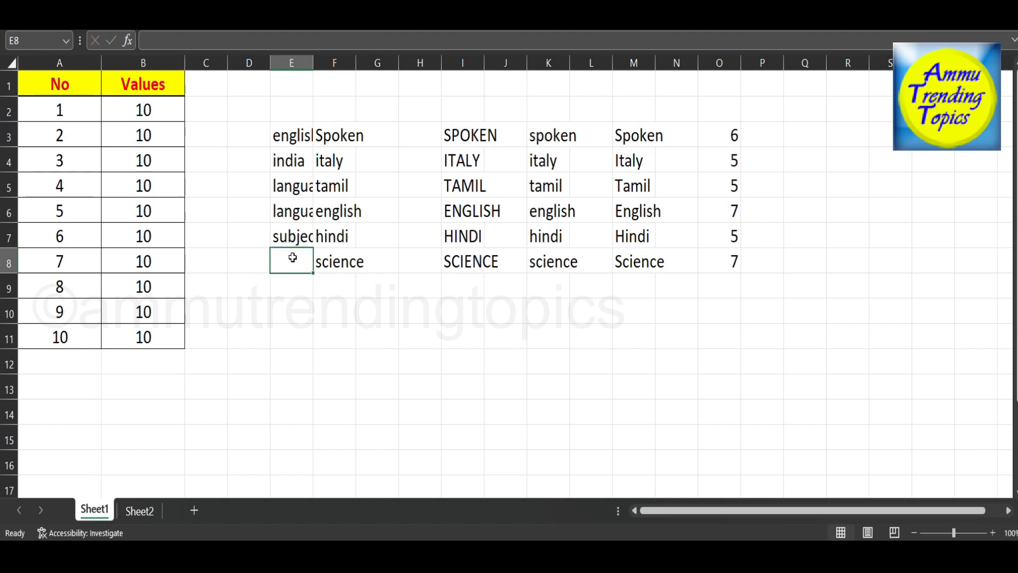
type("subjec")
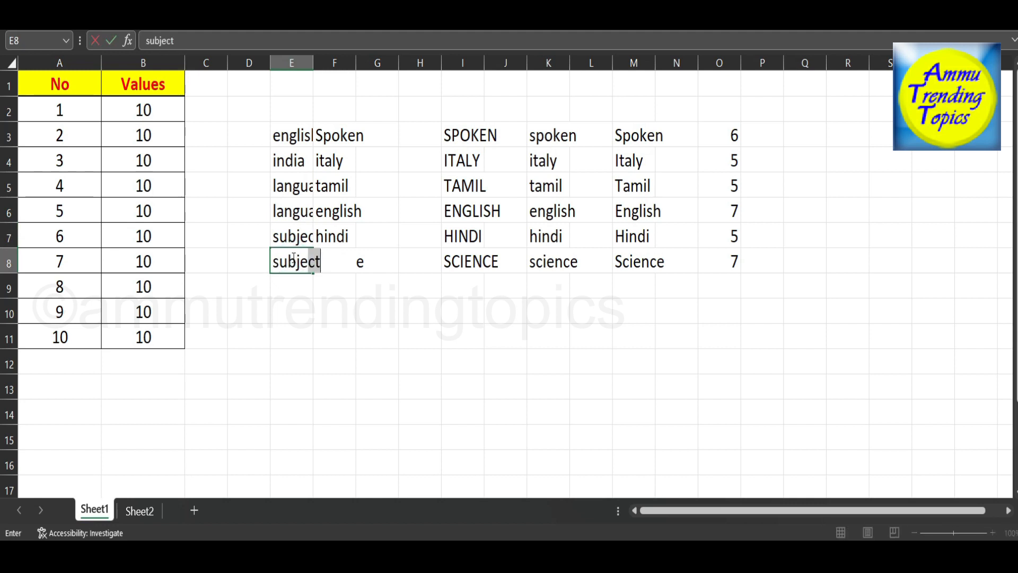
type("t")
left_click(328, 311)
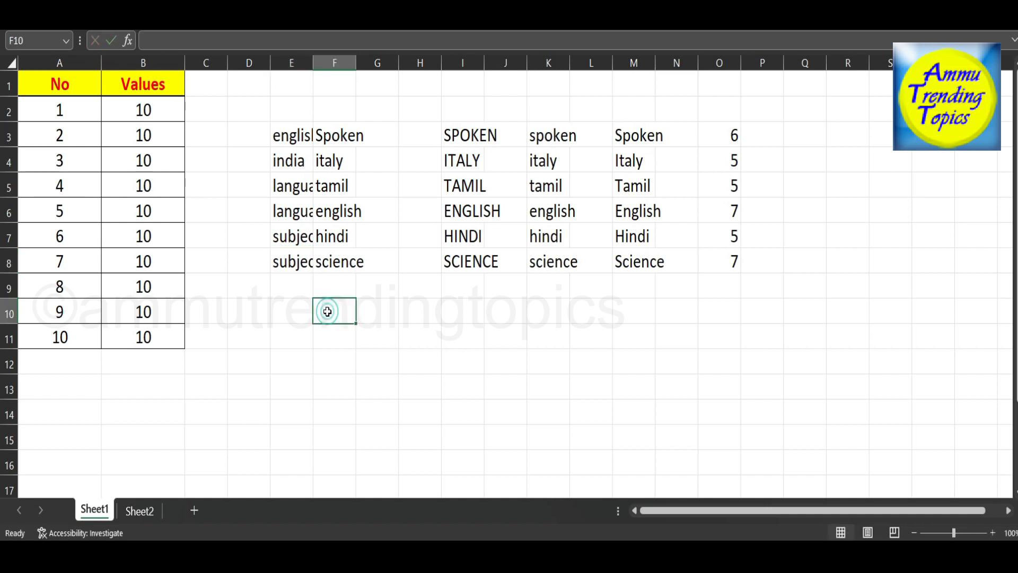
Join the words in E3 and F3 by entering =concatenate(E3,F3) in cell F11.
left_click(330, 343)
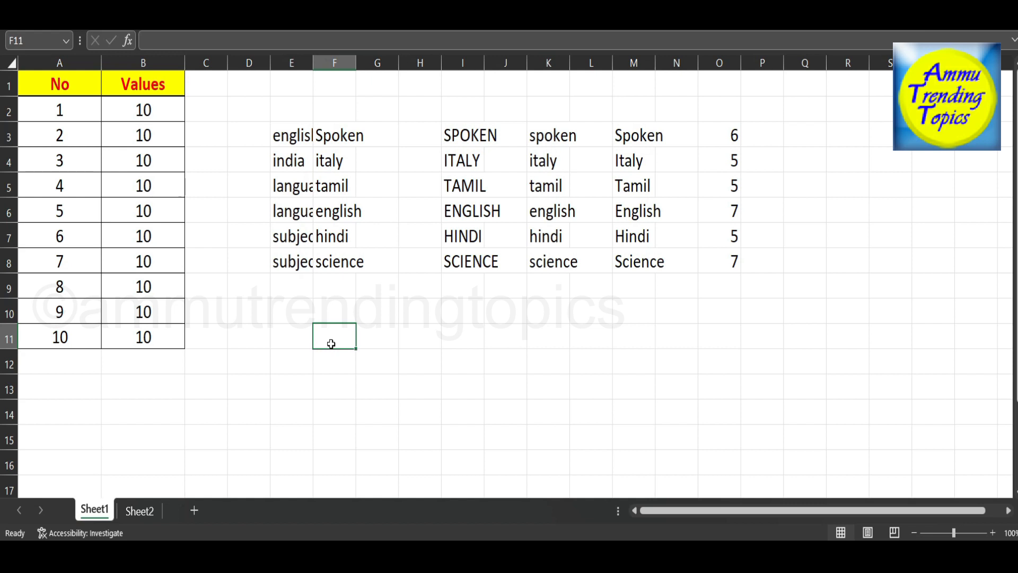
type("=c")
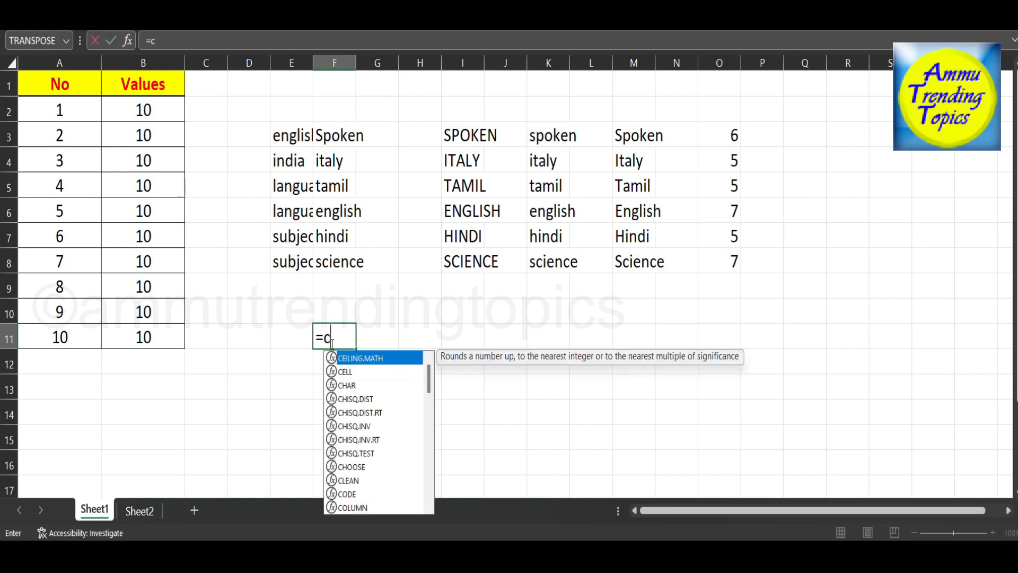
type("onca")
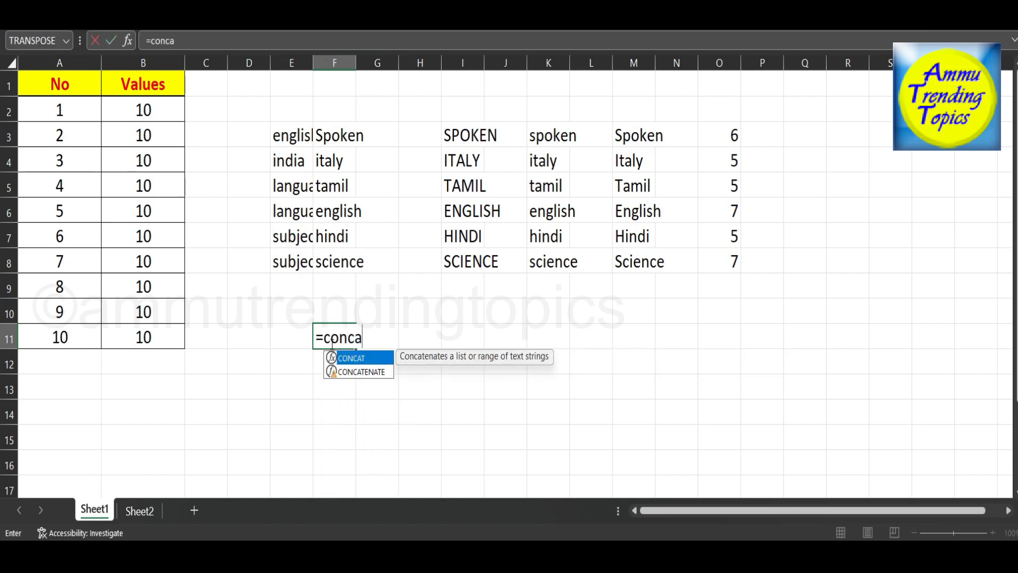
type("tenate")
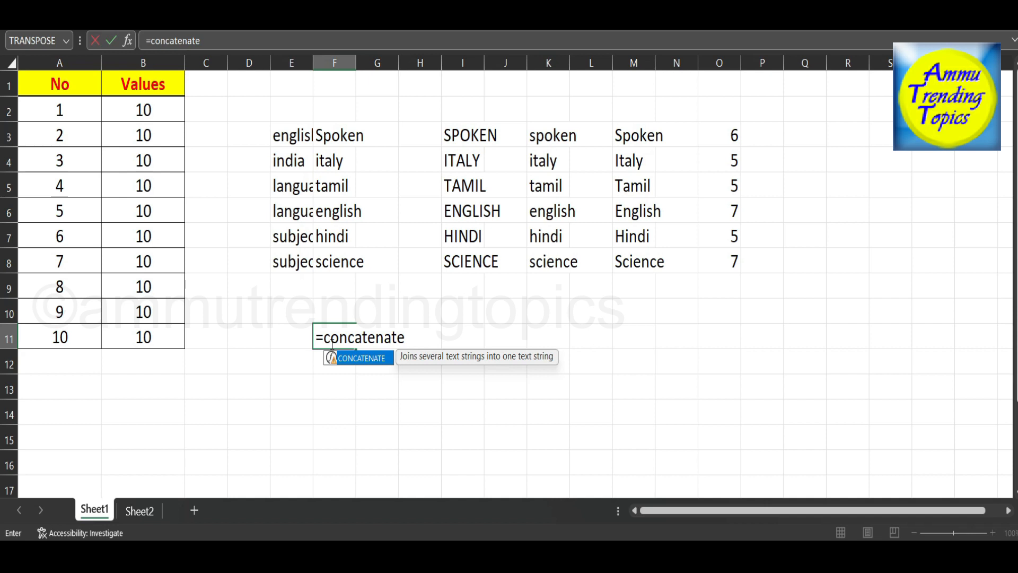
type("(")
left_click(285, 140)
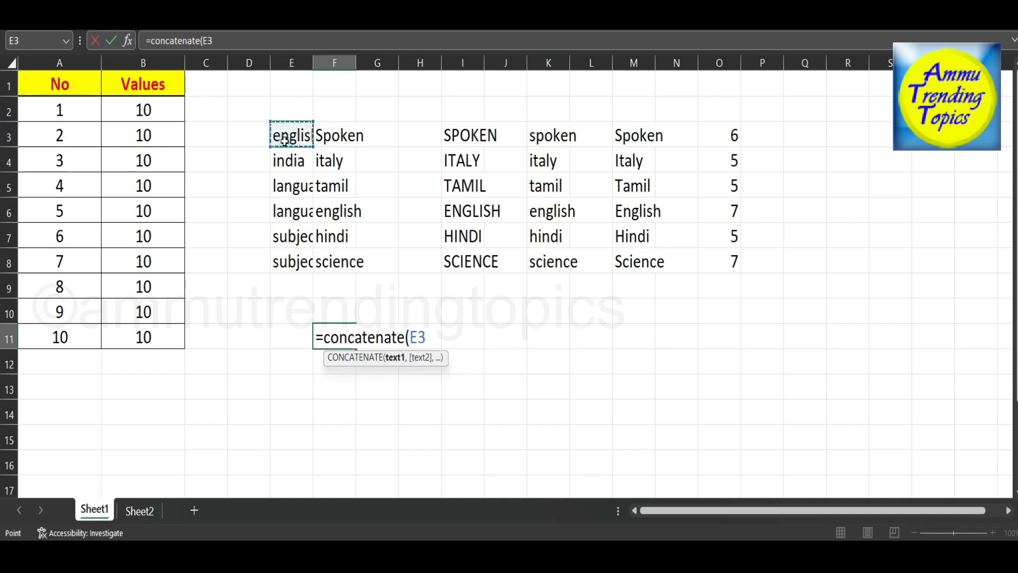
type(",")
left_click(340, 136)
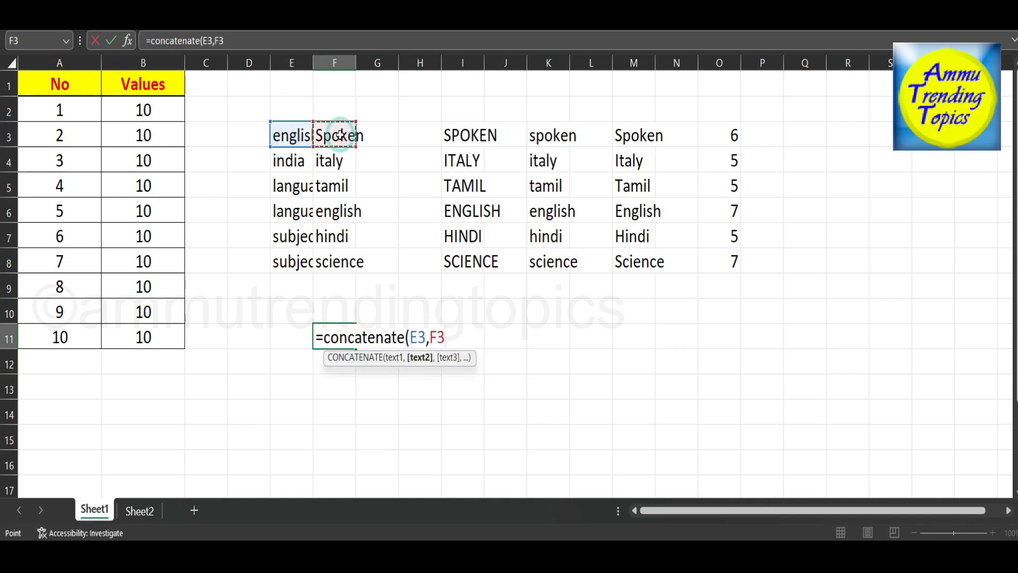
type(")")
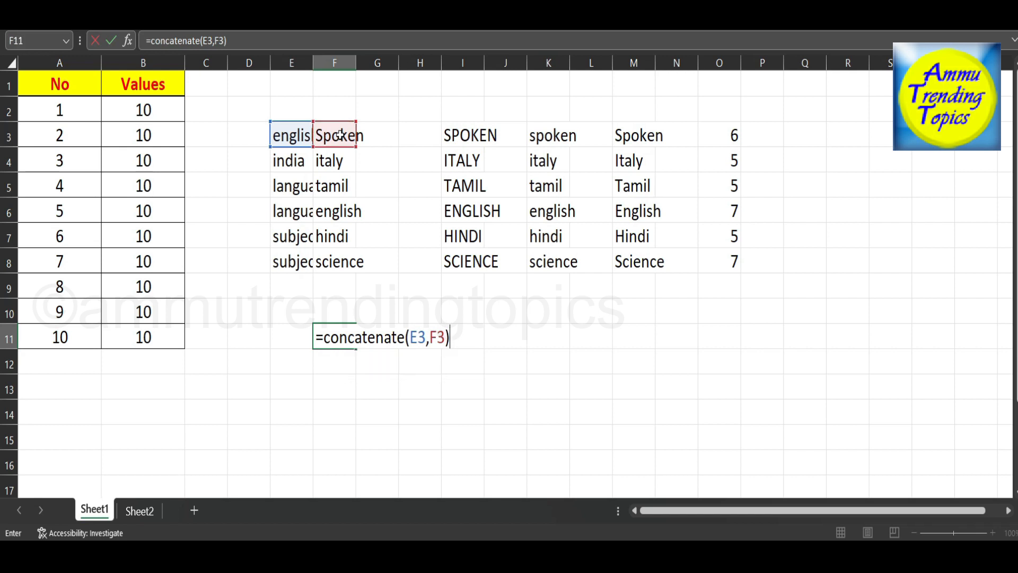
key("Return")
Fill the word-joining formula from F11 down to F17.
scroll(500, 367, "down", 1)
scroll(500, 367, "down", 3)
left_click(352, 116)
left_click_drag(354, 118, 357, 274)
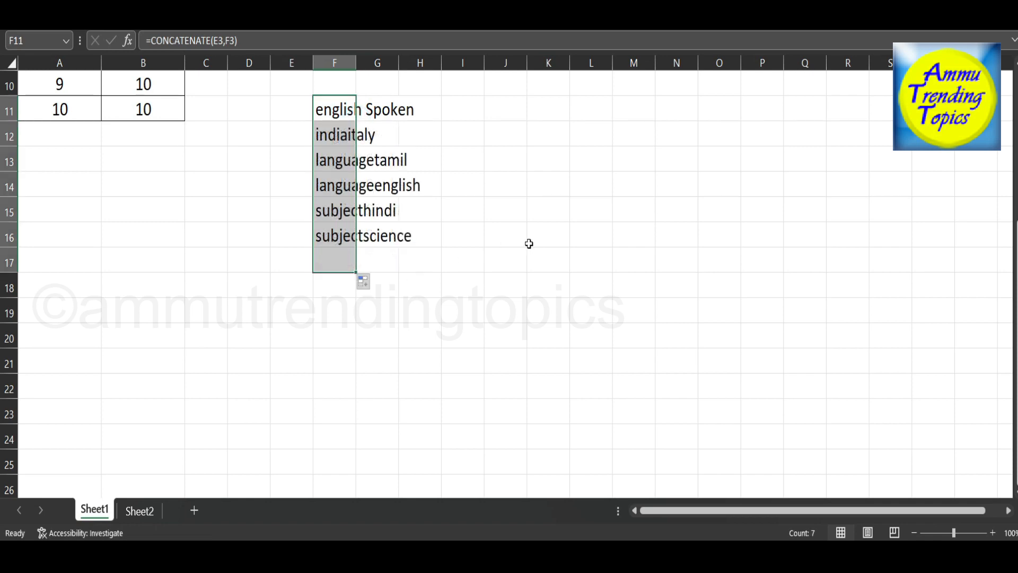
scroll(529, 245, "up", 2)
left_click(592, 287)
scroll(597, 300, "up", 2)
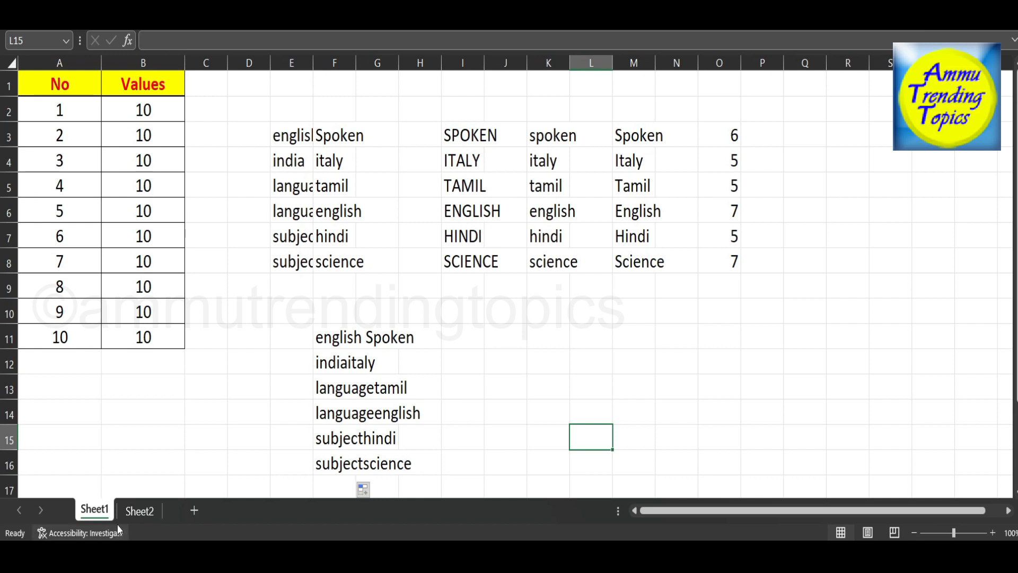
Consult the topic list on Sheet2 and enter the date formula =date(2022,11,23) in Sheet1 cell K12.
left_click(132, 511)
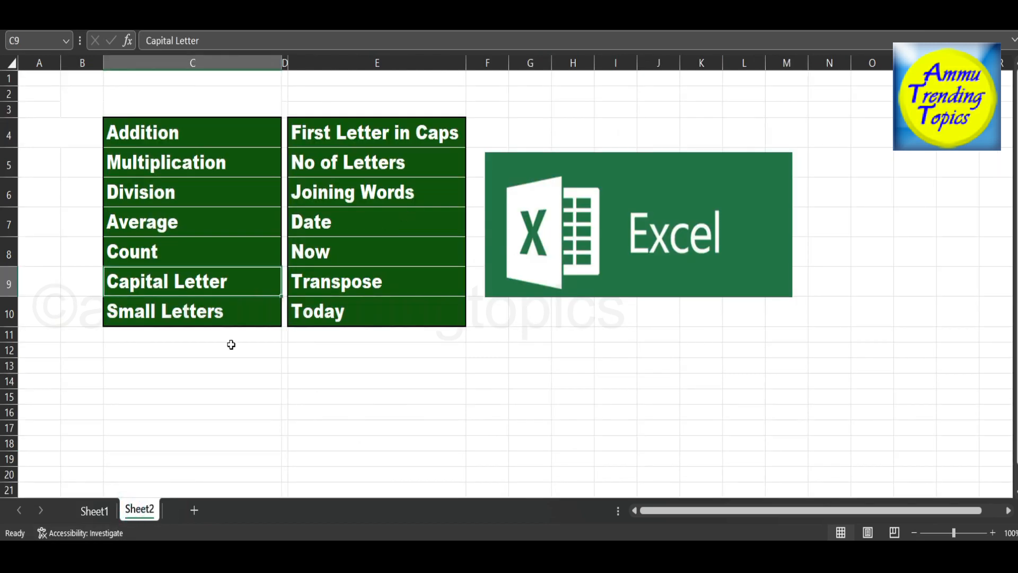
left_click(95, 510)
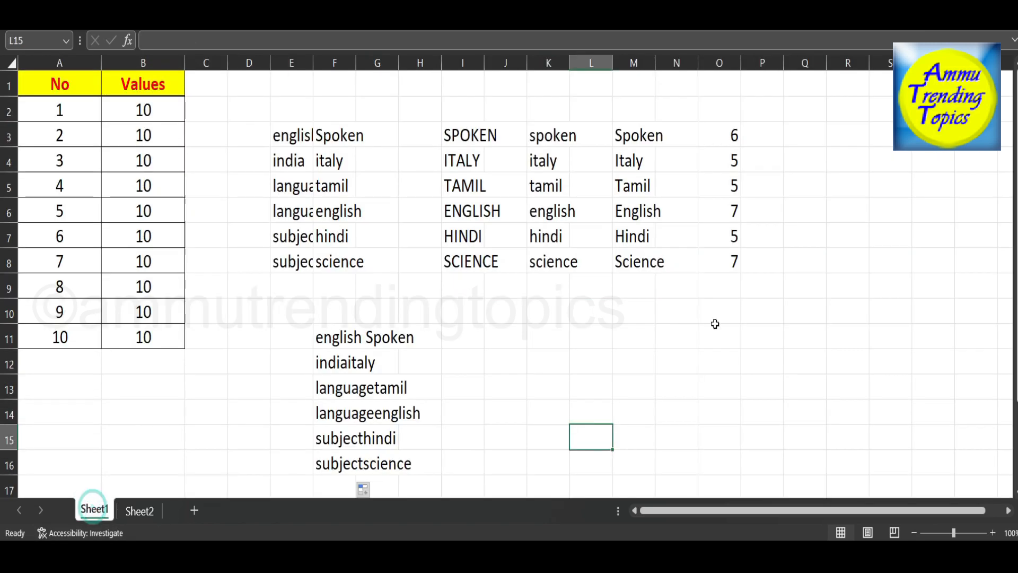
left_click(535, 358)
type("=da")
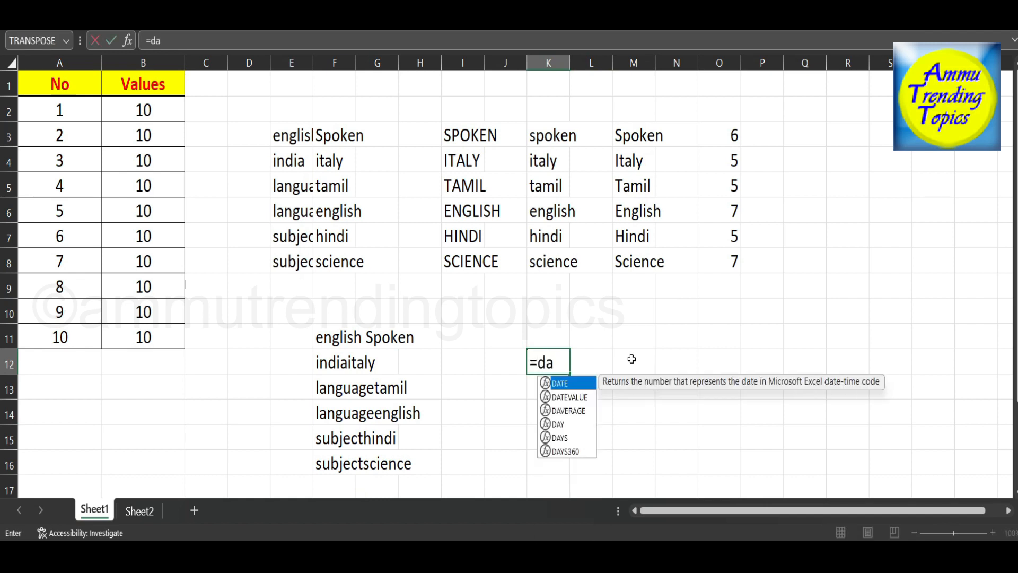
type("te(")
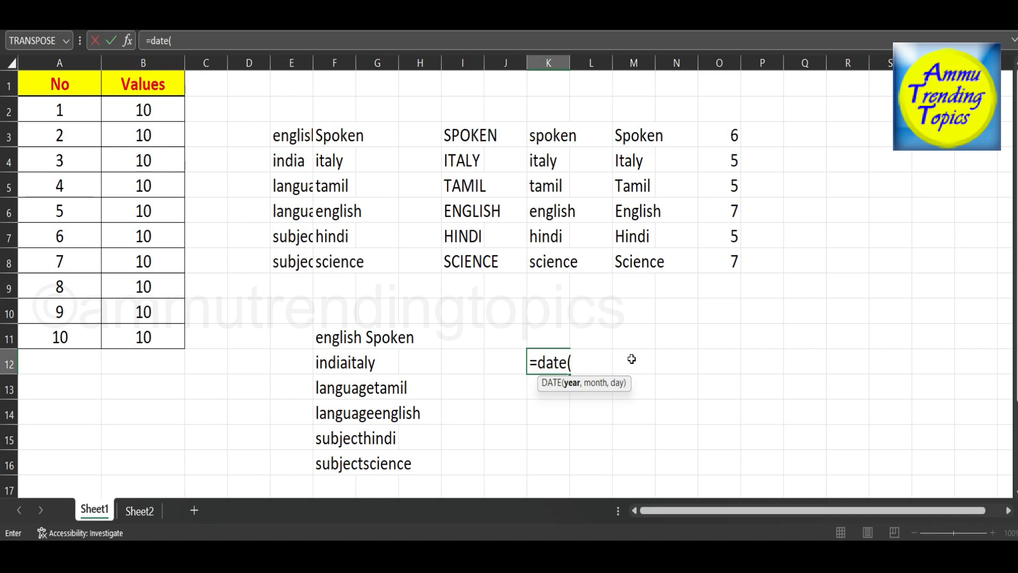
type("2022,")
type("11,")
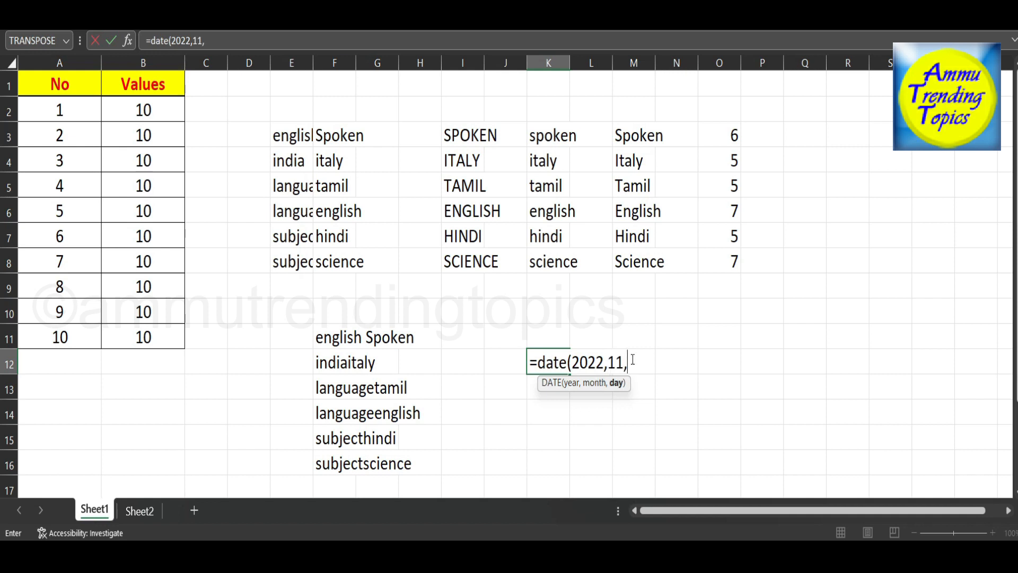
type("23)")
key("Return")
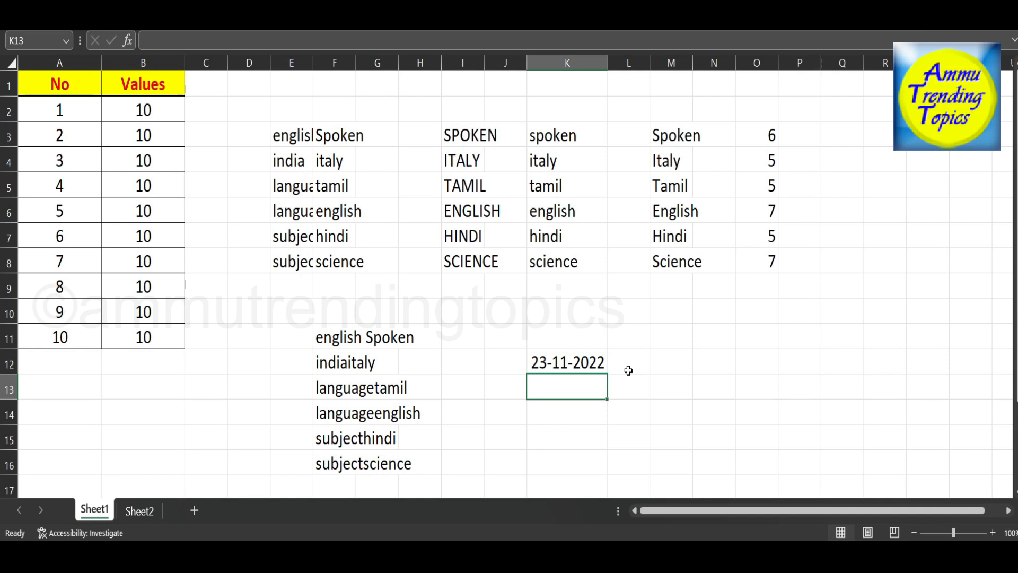
Consult the topic list on Sheet2 and enter the current date and time with =now() in Sheet1 cell K13.
left_click(152, 509)
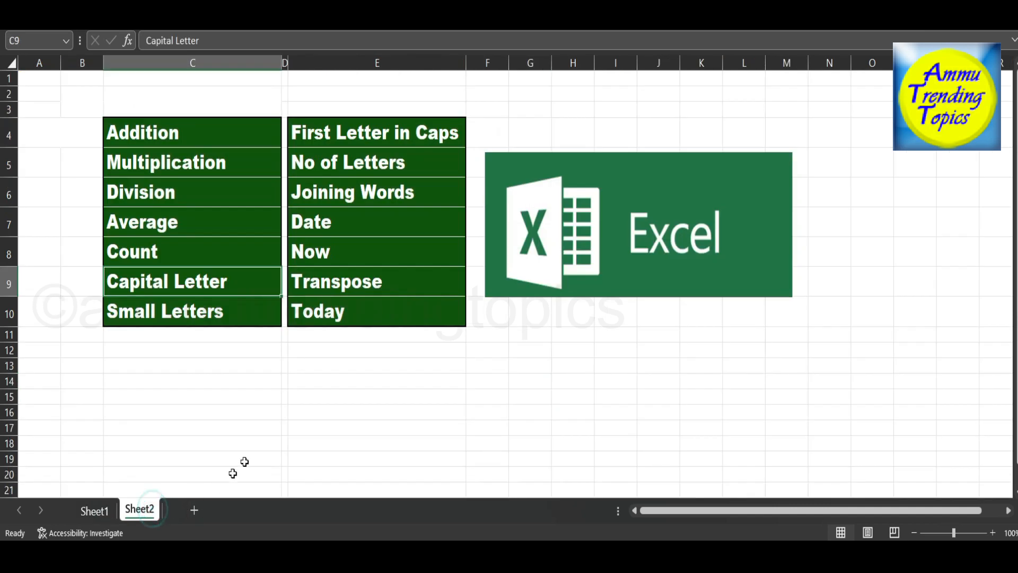
left_click(106, 511)
type("=")
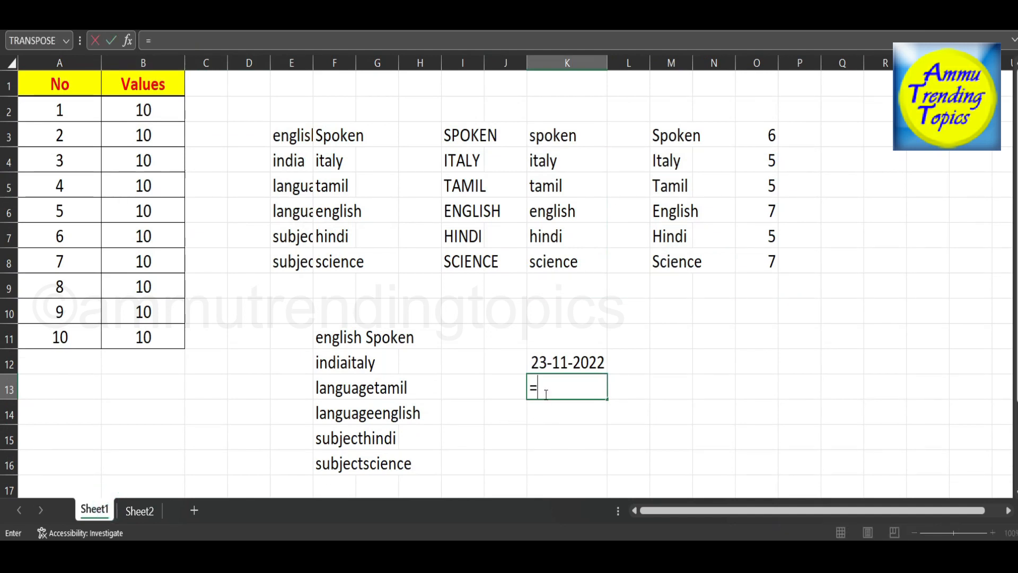
type("now(")
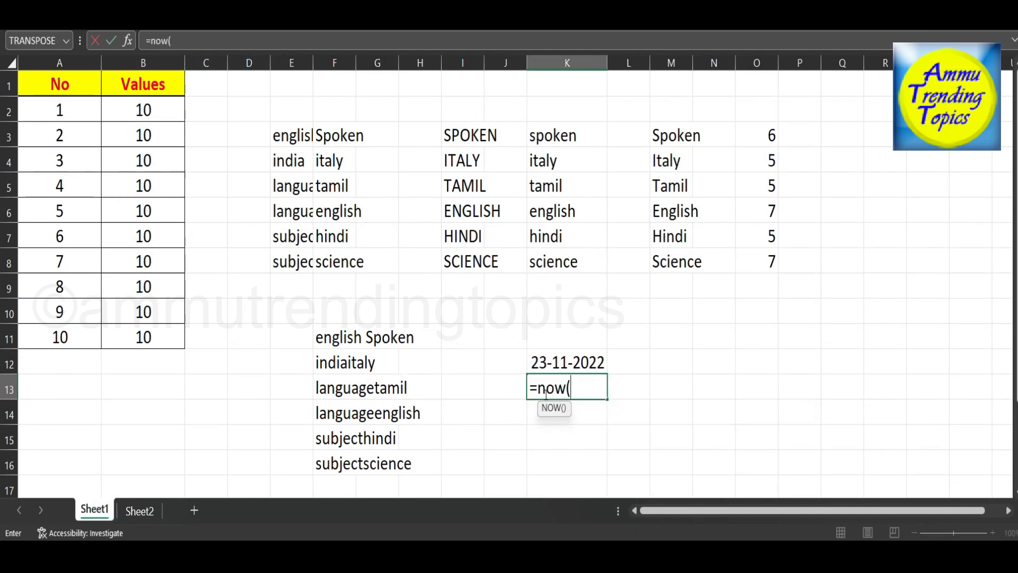
type(")")
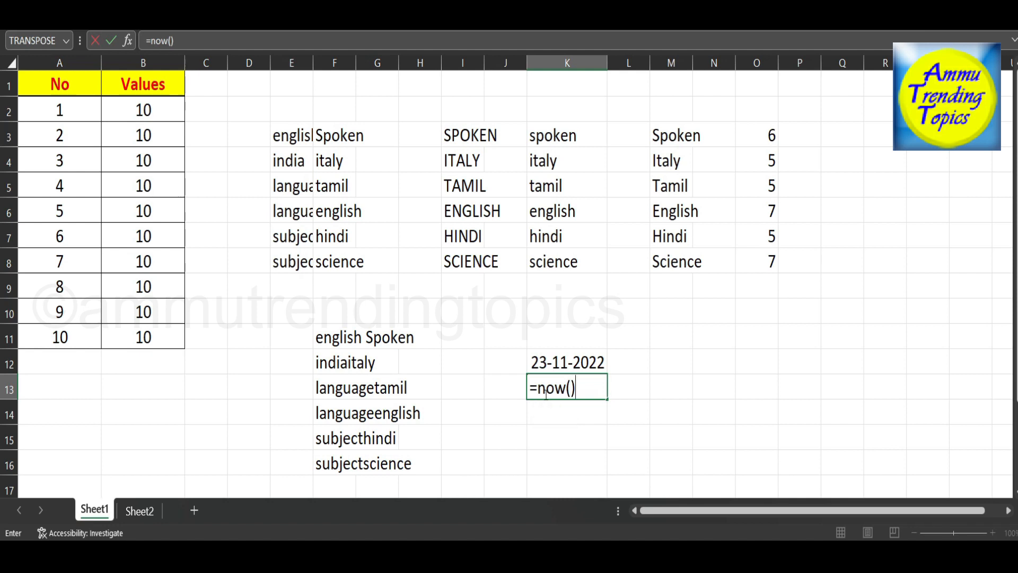
key("Return")
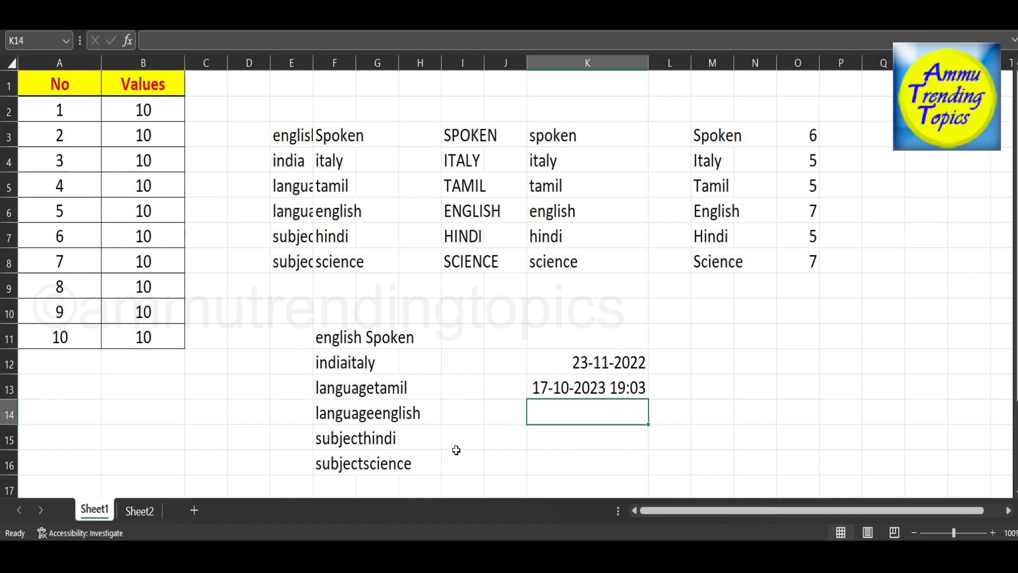
Enter the current date with =today() in cell K14.
type("=tod")
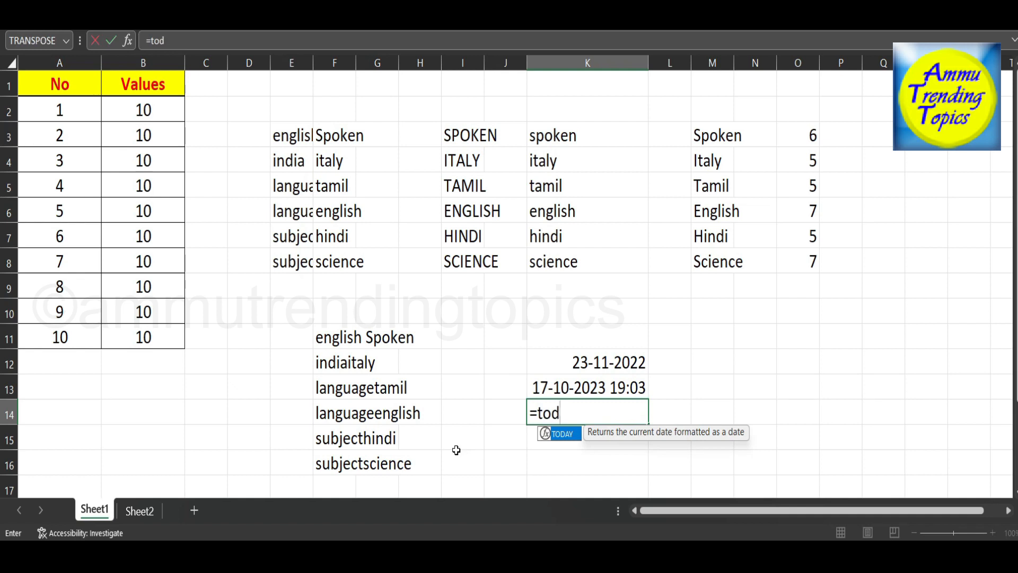
type("ay()")
key("Return")
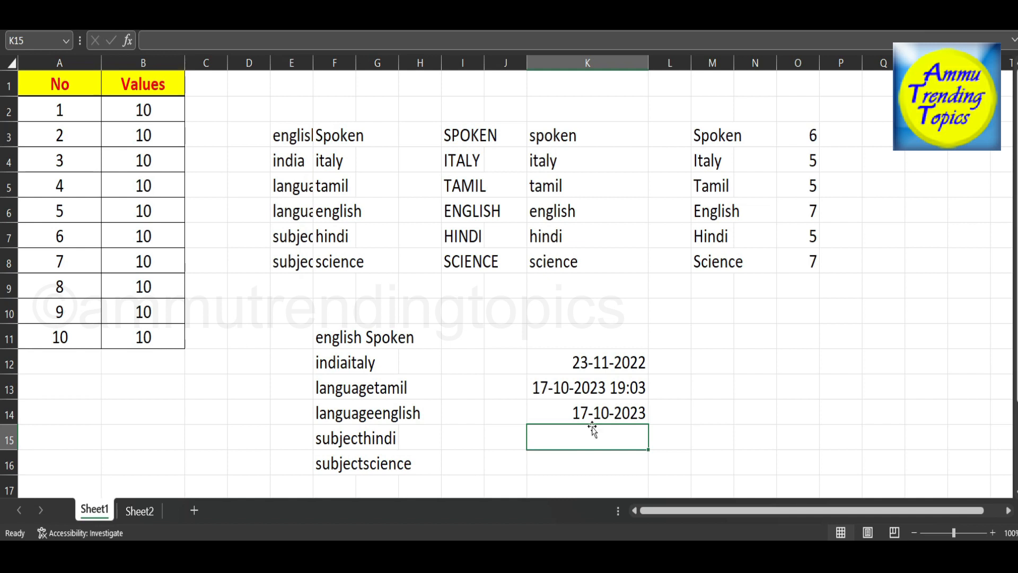
Consult the topic list on Sheet2 and enter =transpose(I3:I8) in Sheet1 cell E10 to lay the capitalised words out horizontally.
left_click(149, 512)
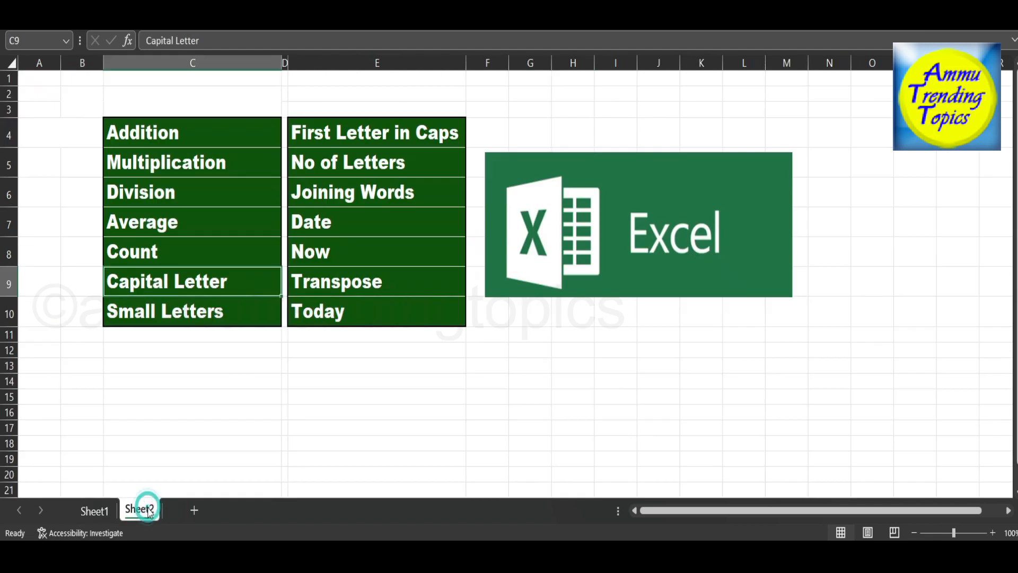
left_click(104, 511)
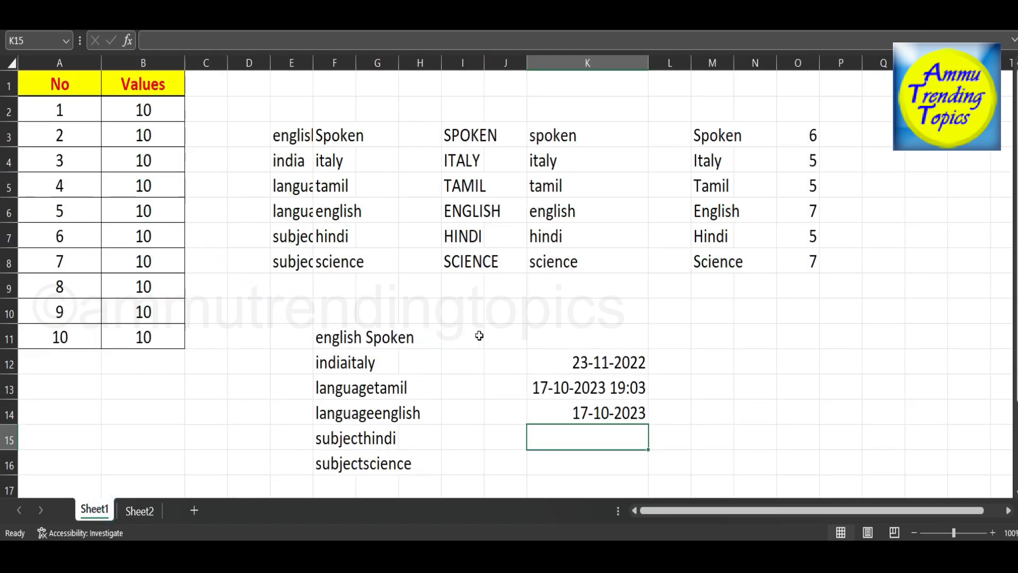
left_click(275, 307)
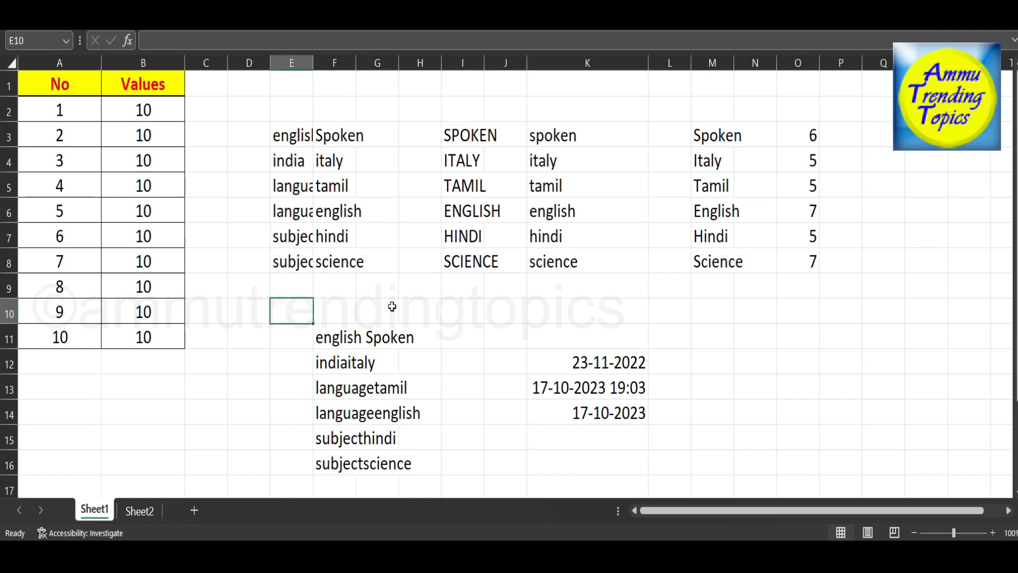
key("Up")
key("Down")
type("=")
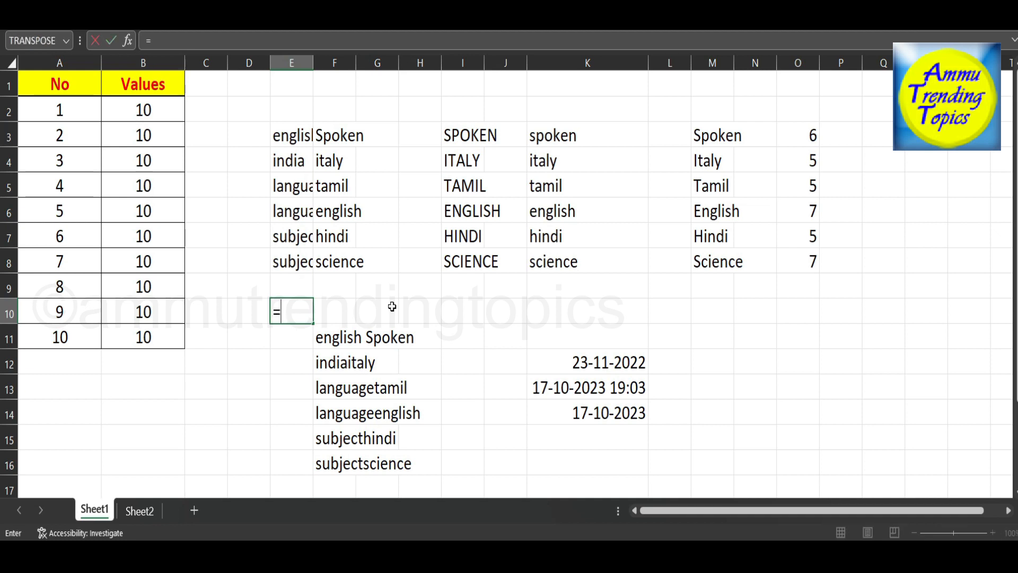
type("transpose")
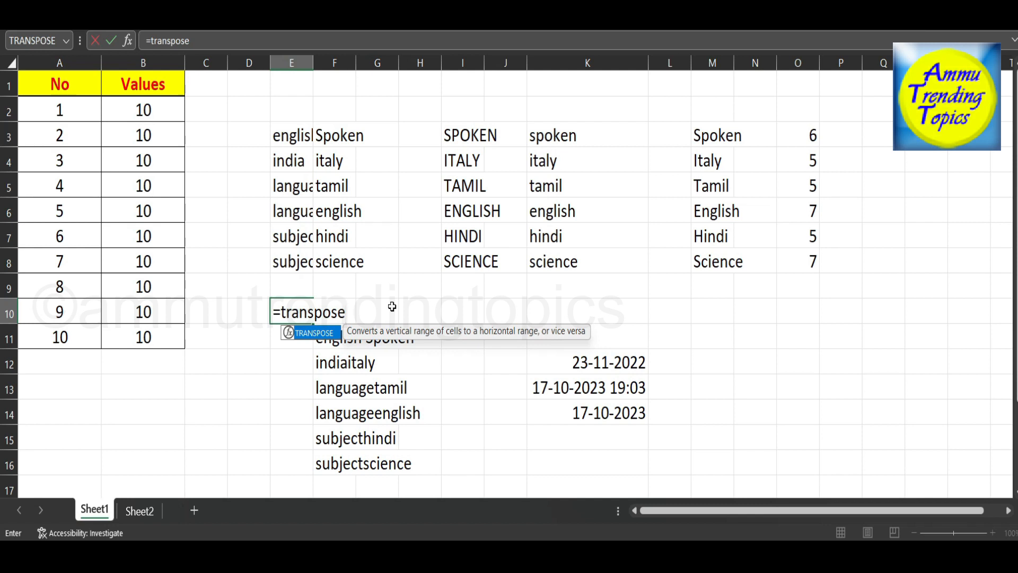
type("(")
left_click_drag(469, 133, 470, 260)
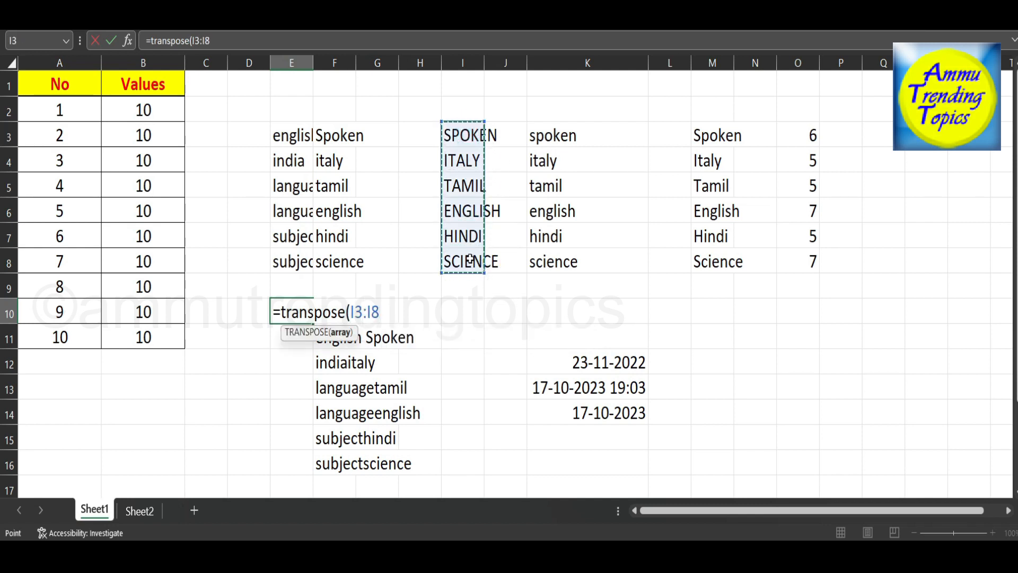
type(")")
key("Return")
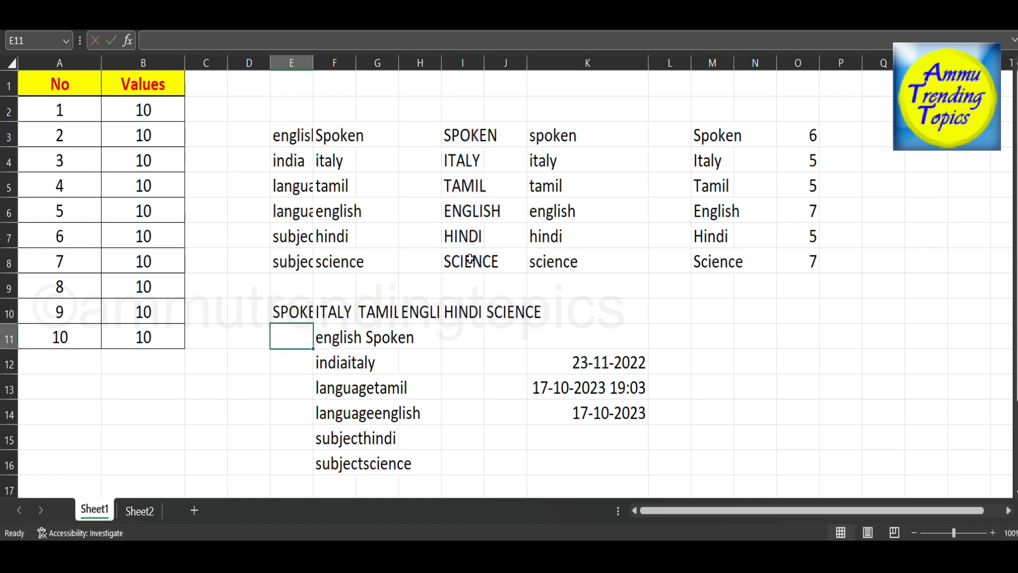
Compare the source words in I3:I8 with the transposed row starting at E10.
left_click_drag(465, 133, 470, 260)
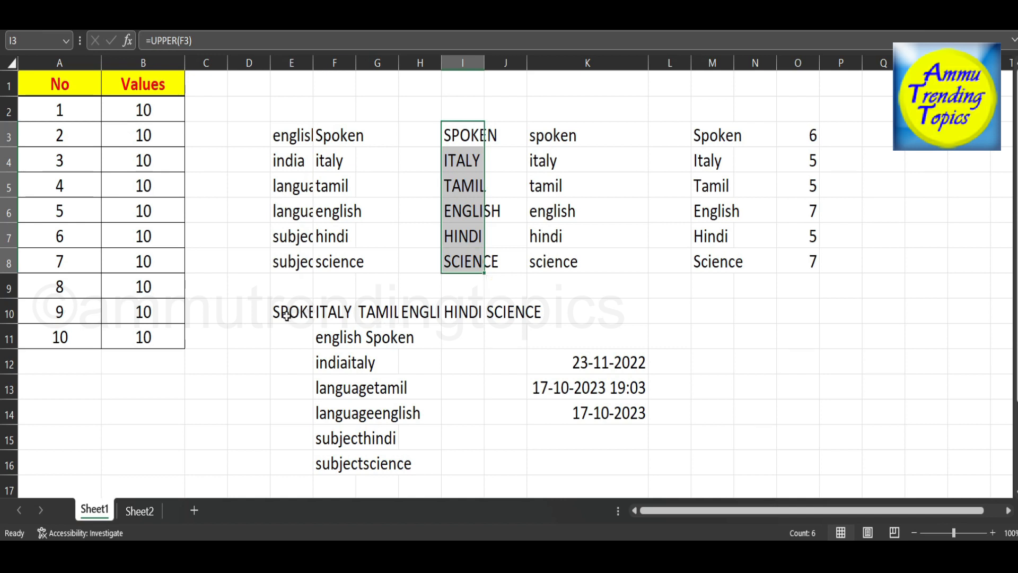
left_click(601, 281)
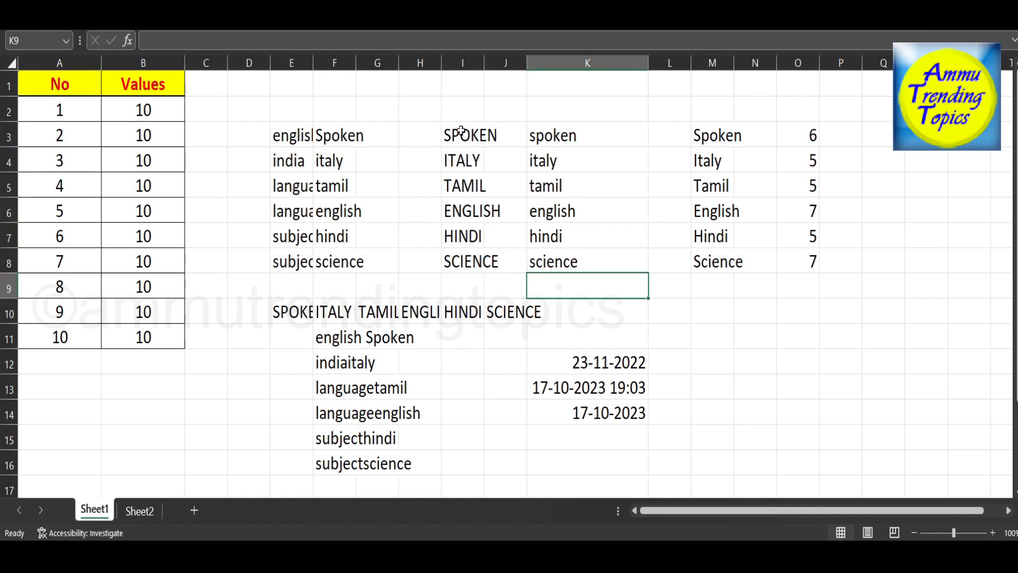
left_click_drag(462, 131, 462, 262)
left_click(276, 313)
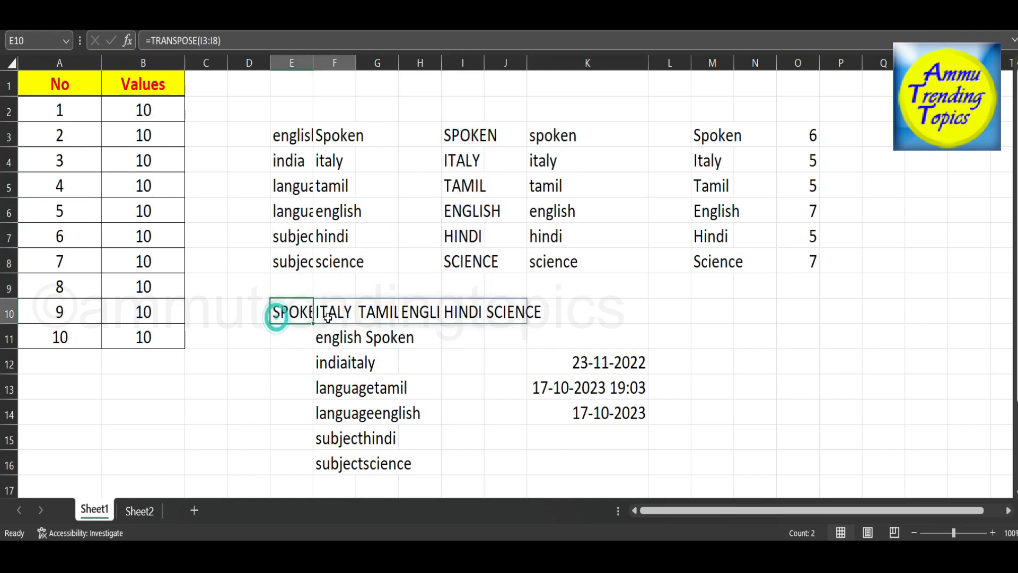
left_click(405, 316)
left_click(587, 332)
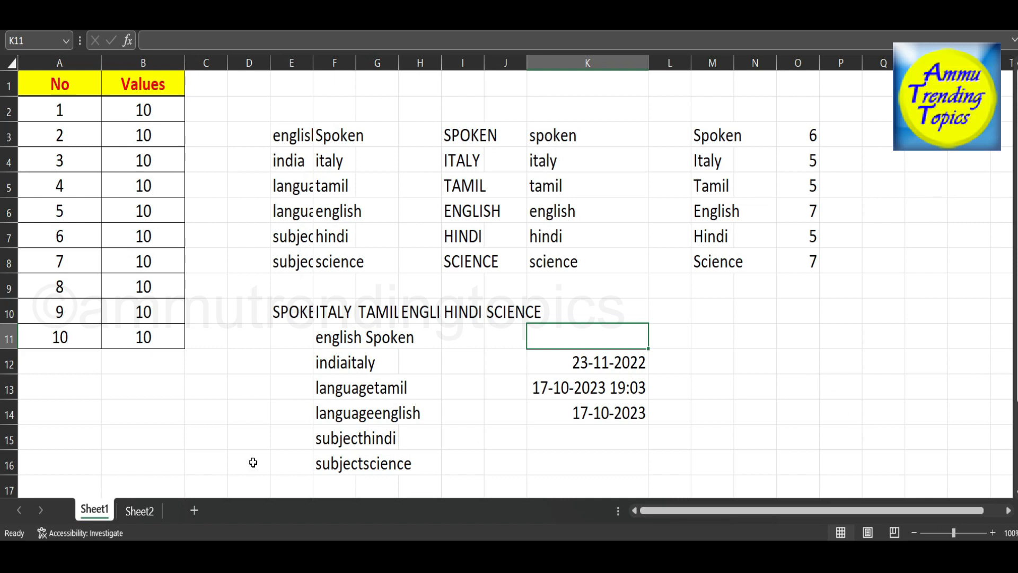
Consult the topic list on Sheet2 and enter the time formula =time(7,5,32) in Sheet1 cell K15.
left_click(139, 510)
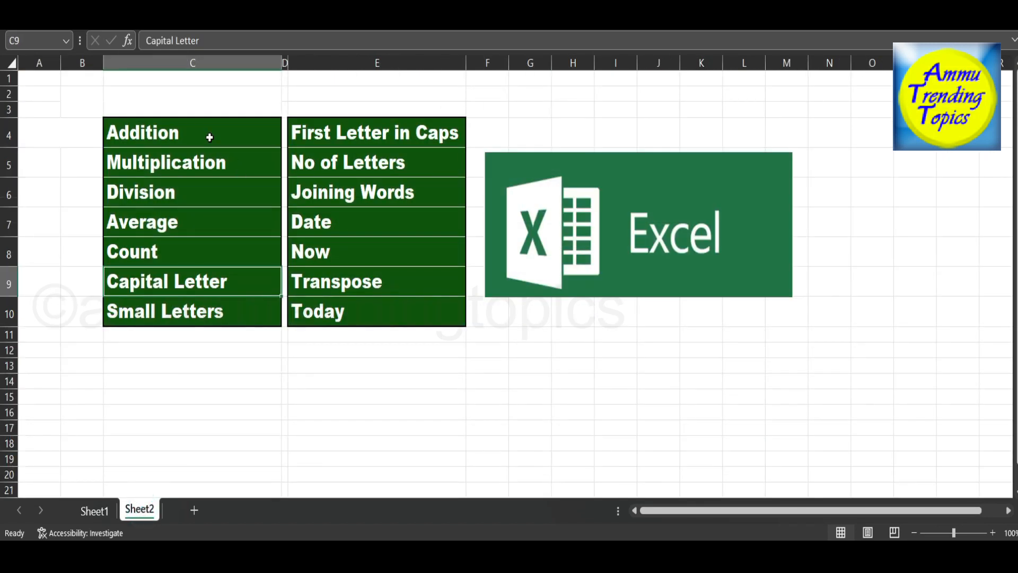
left_click(315, 340)
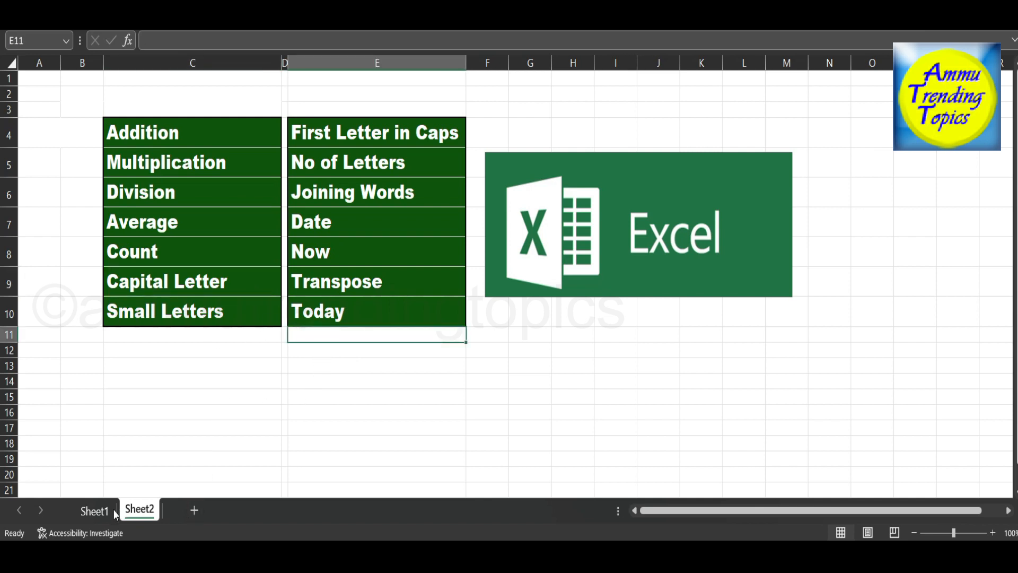
left_click(94, 511)
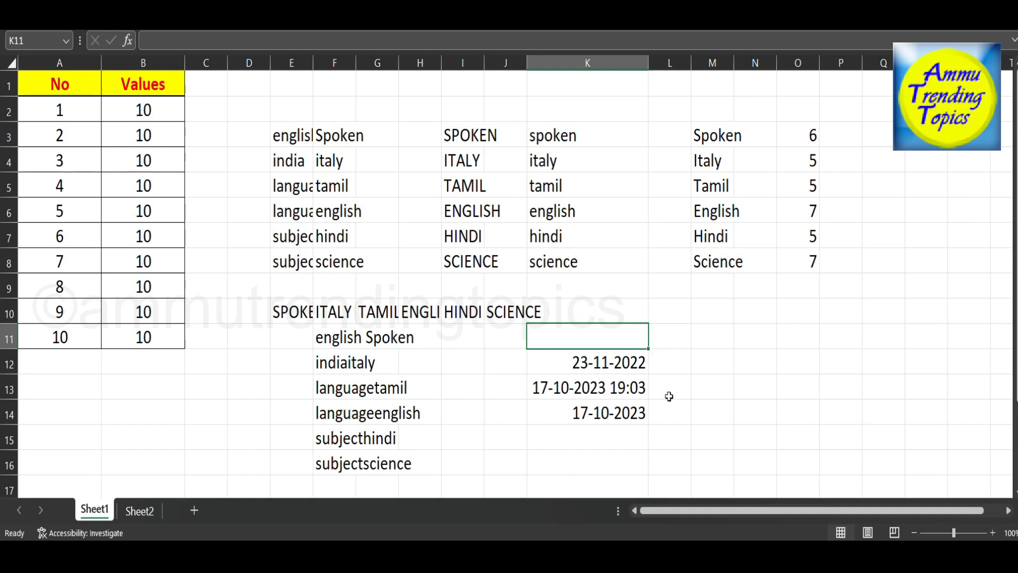
key("Down")
key("Down")
key("Down")
key("Down")
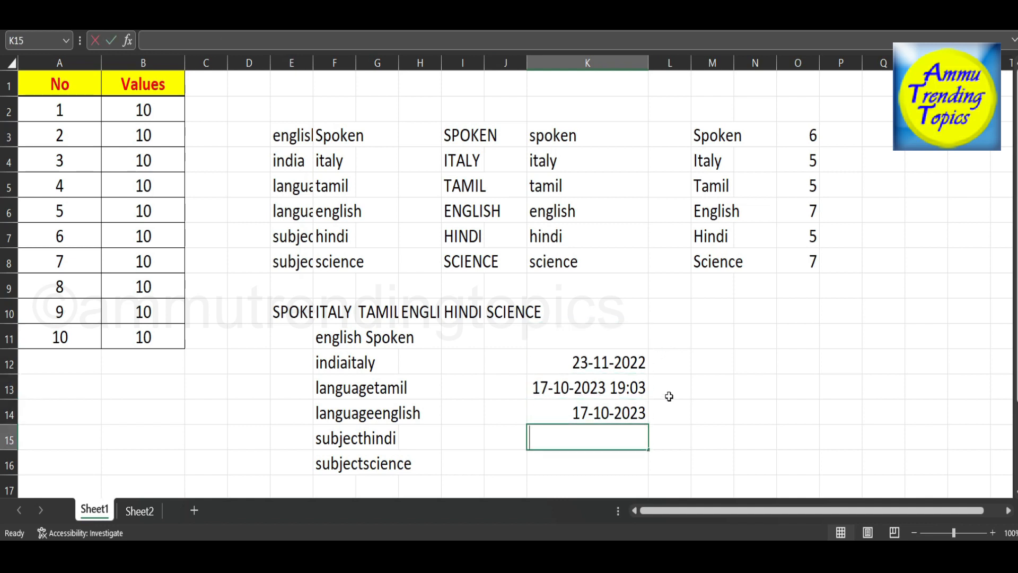
type("=time")
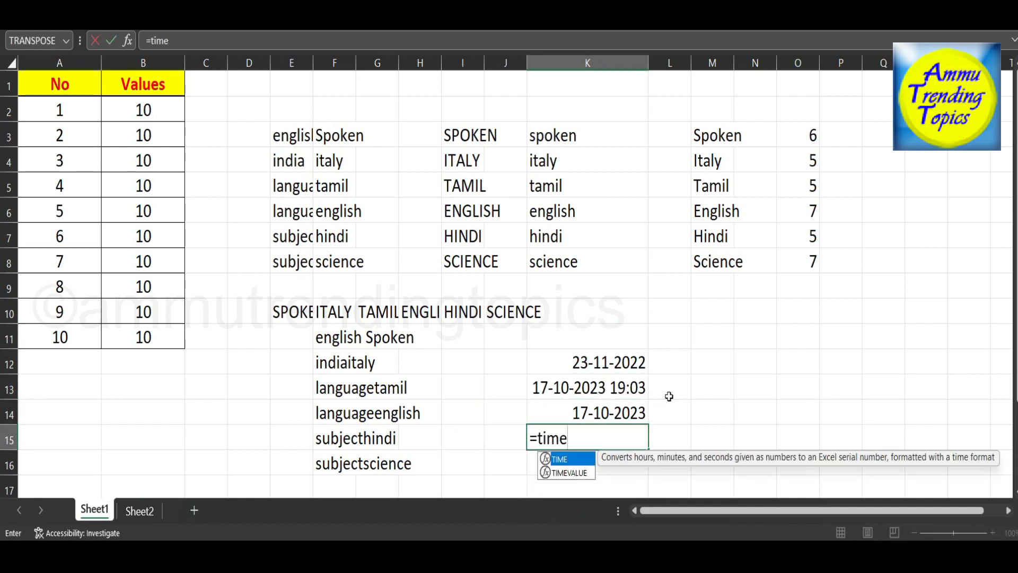
type("(")
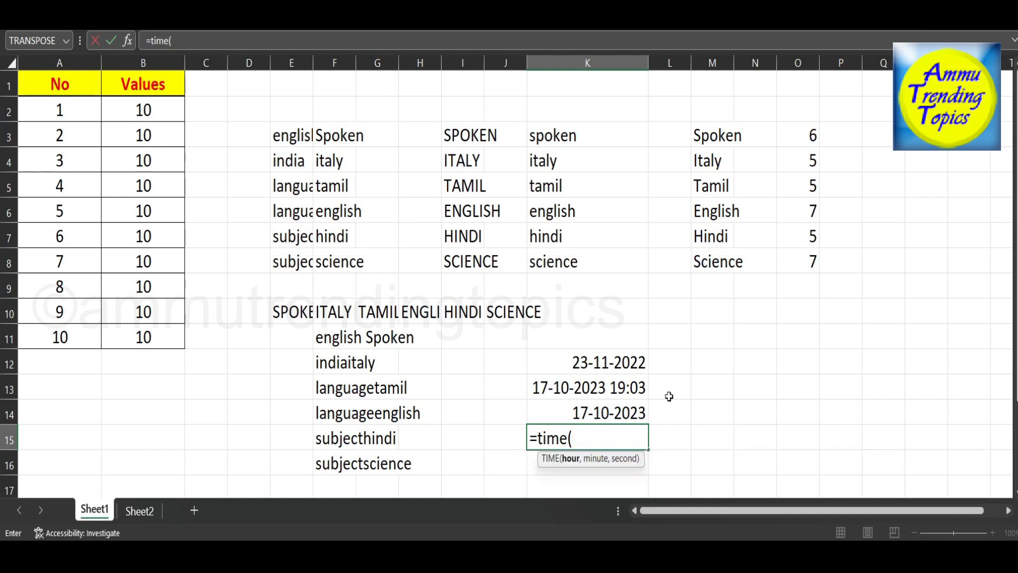
type("7,5")
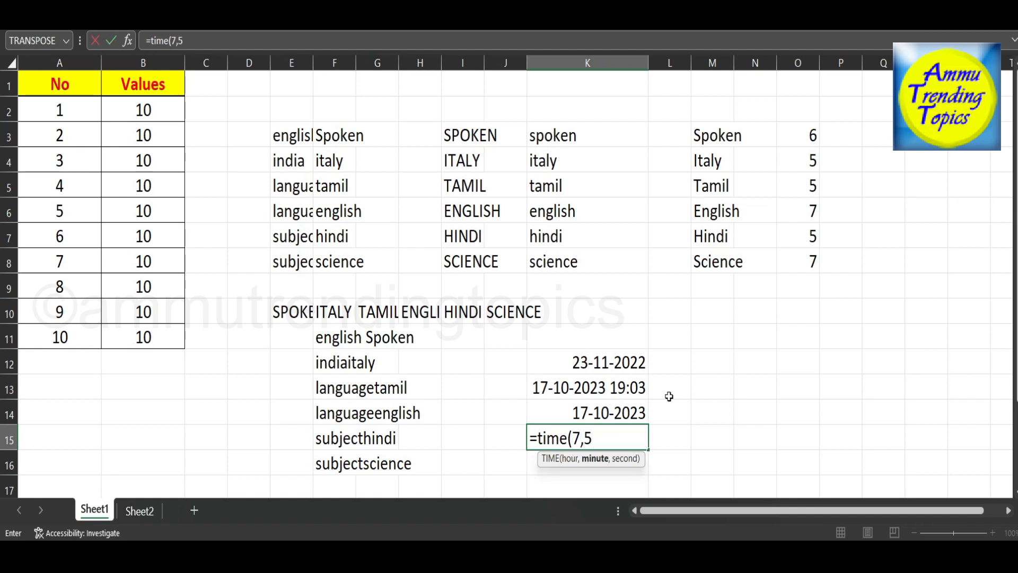
type(",32)")
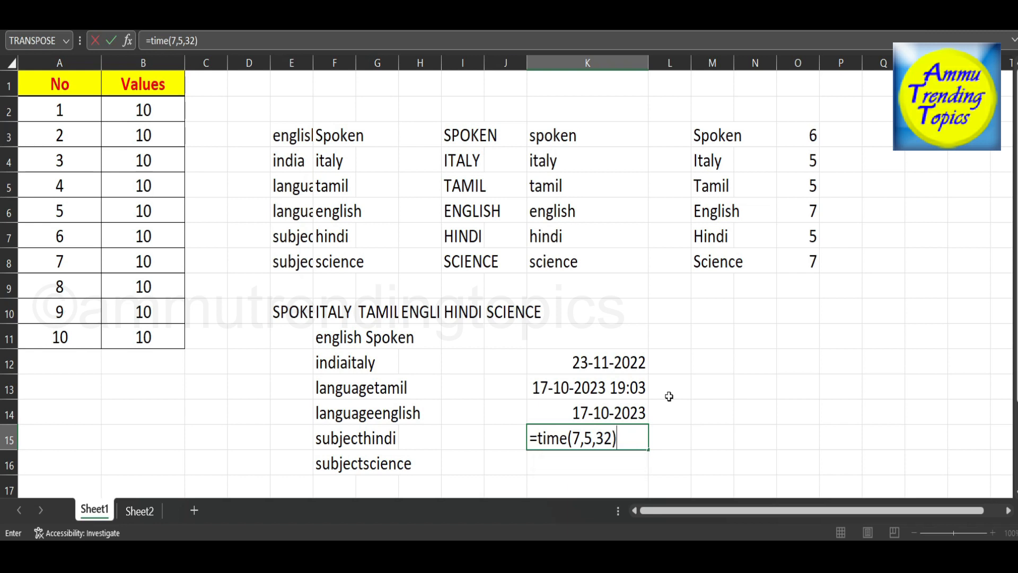
key("Return")
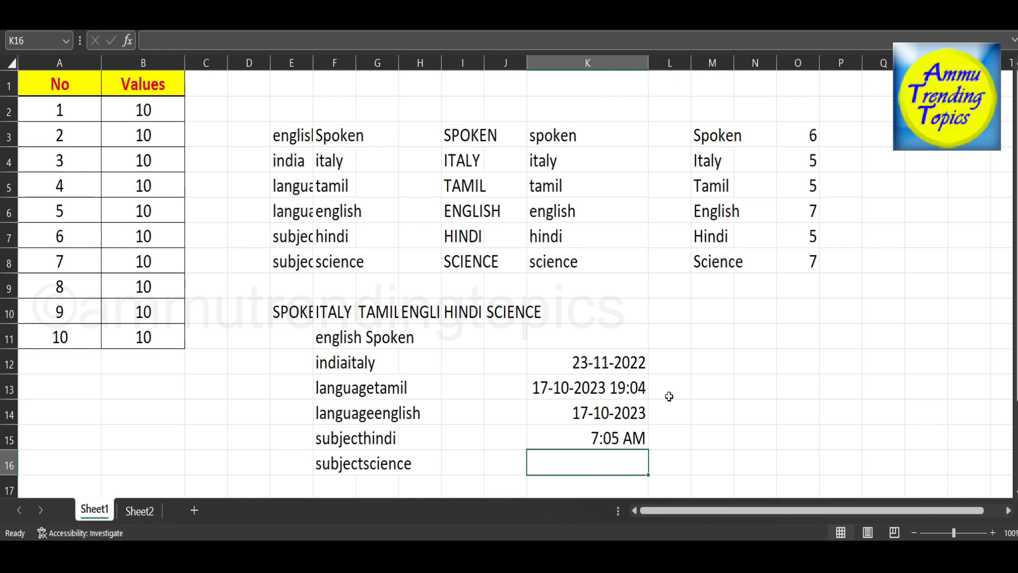
left_click(639, 435)
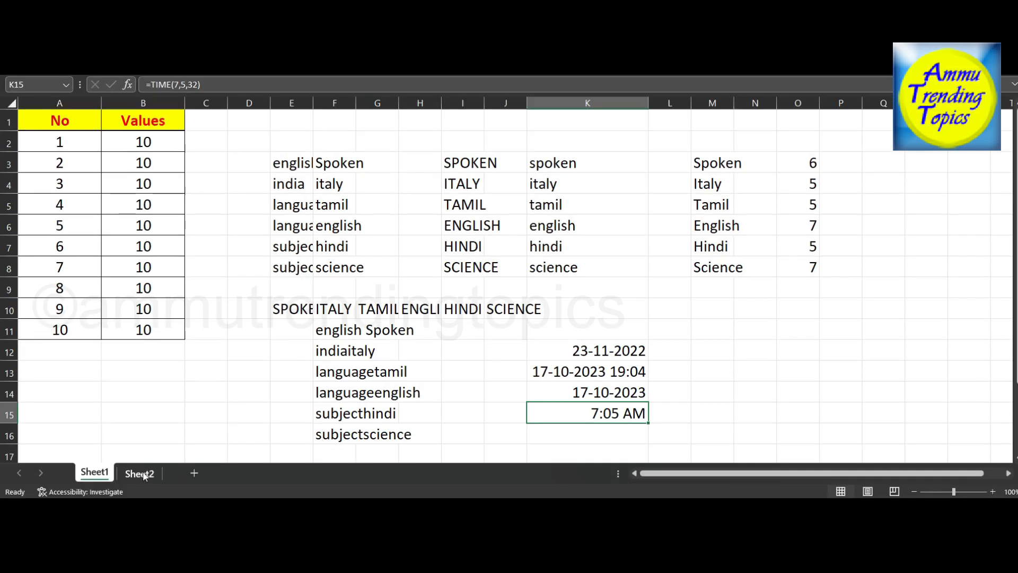
Add the topic Time to the Sheet2 list in cell E11, below Today.
left_click(139, 511)
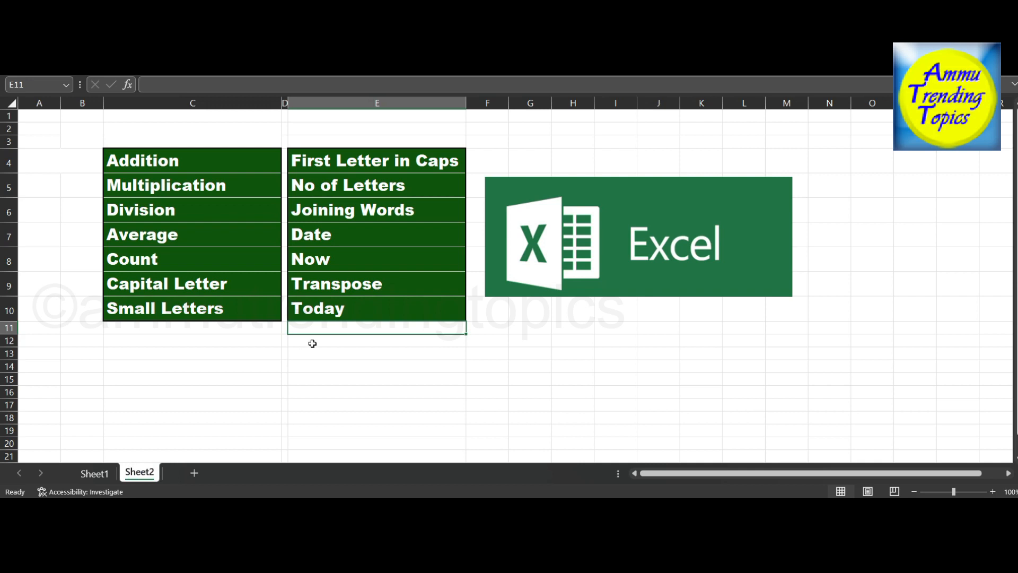
type("Tim")
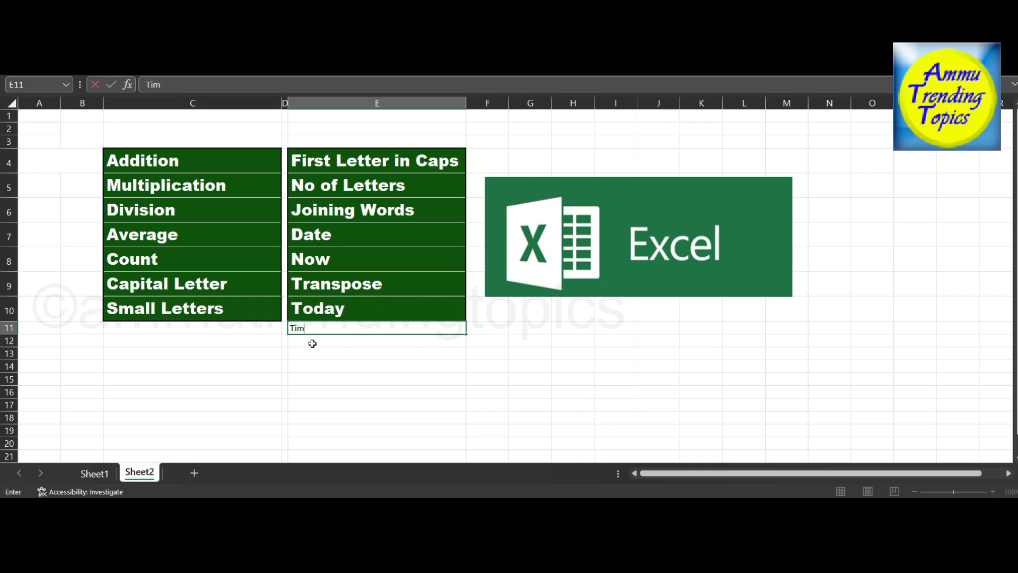
left_click(312, 343)
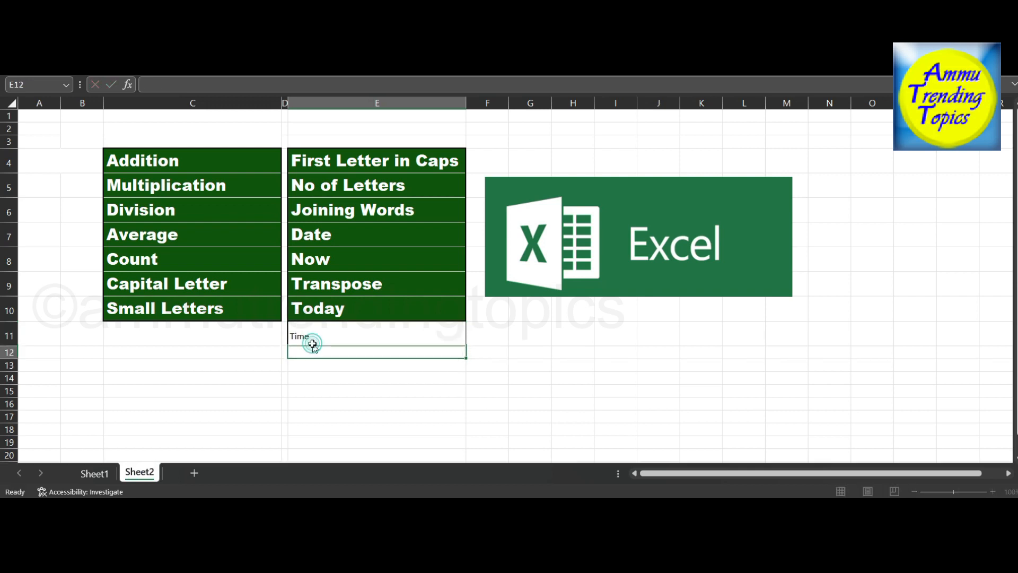
left_click(561, 388)
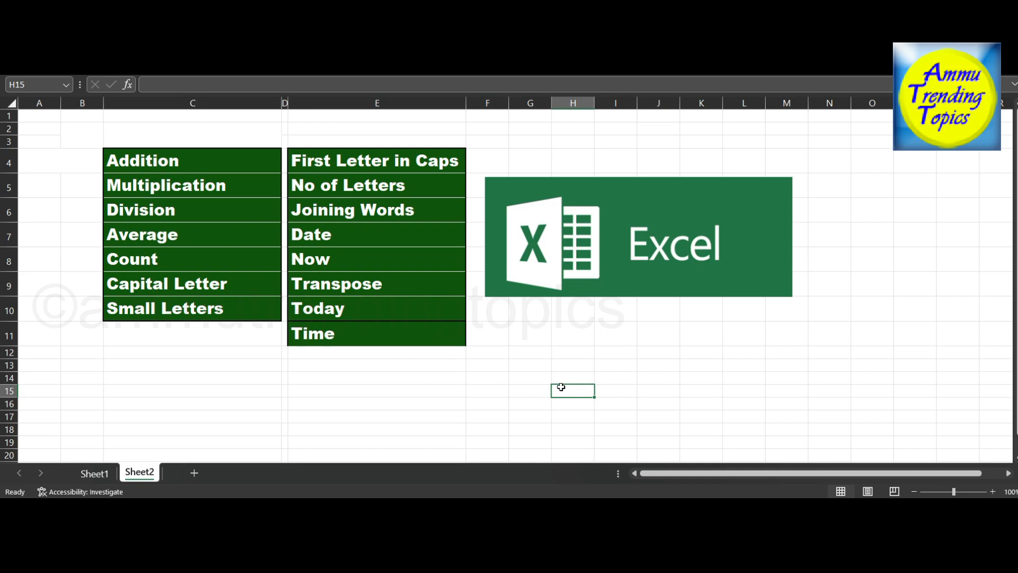